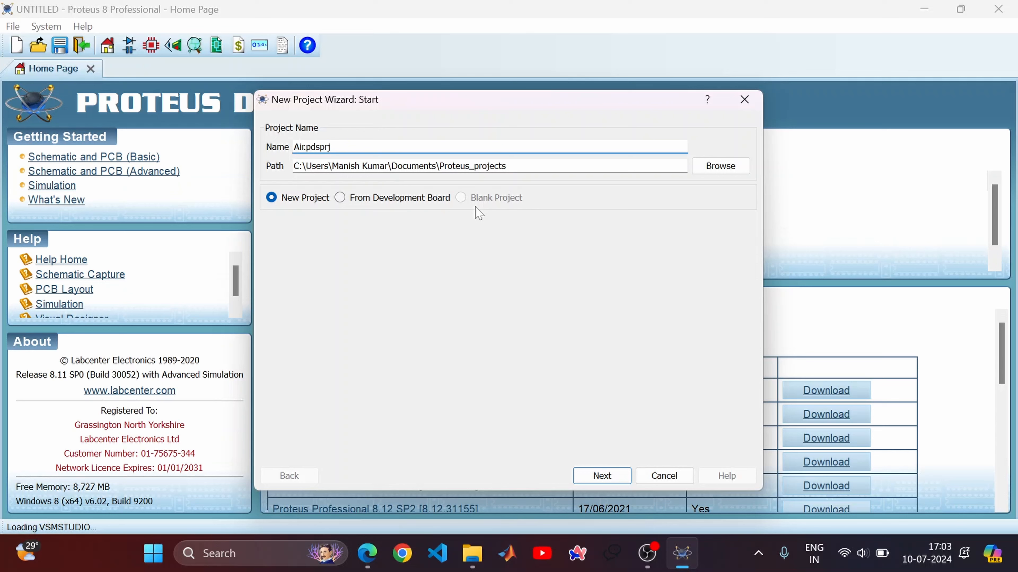
- Create a new project named AirQualityMonitoringSystem with a default-template schematic, no PCB layout and no firmware project
type("QualityMonitori")
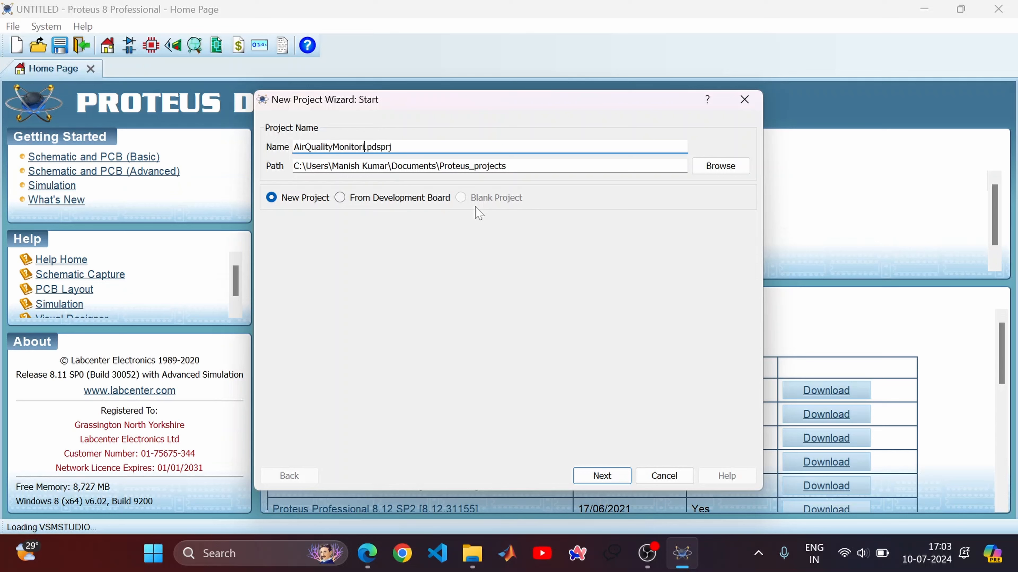
type("ngSystem")
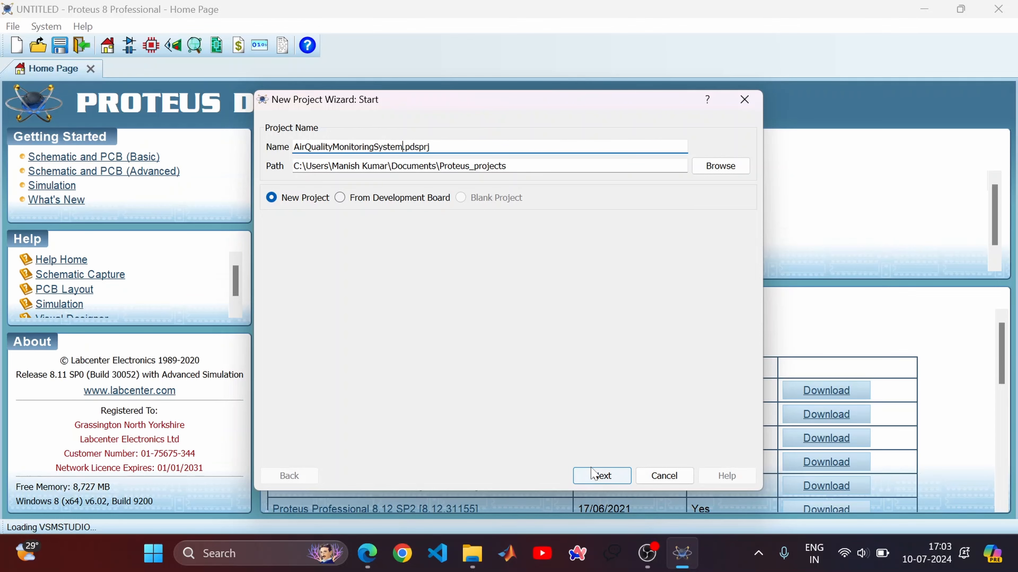
left_click(597, 476)
left_click(597, 476)
left_click(597, 476)
left_click(597, 476)
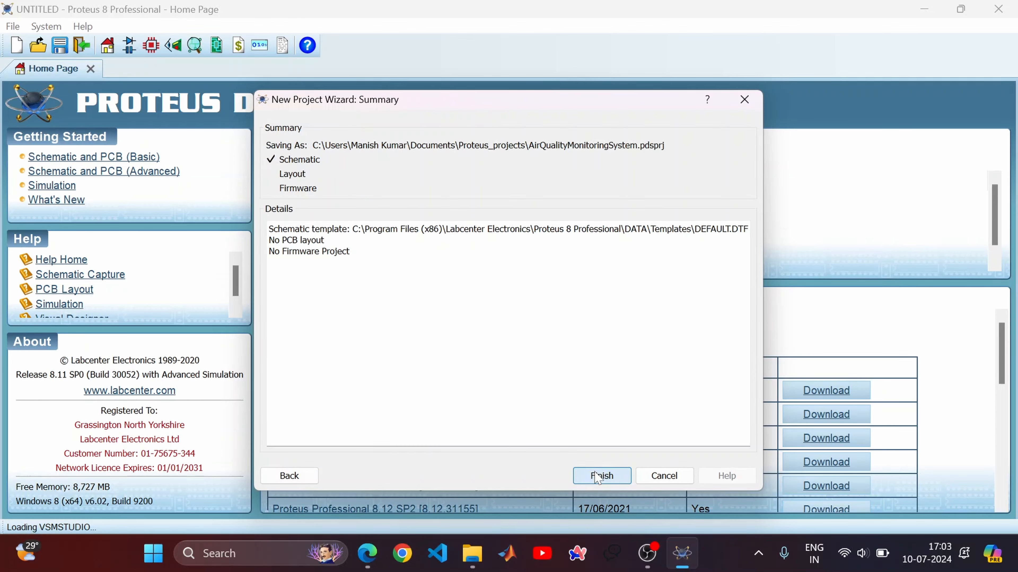
left_click(602, 476)
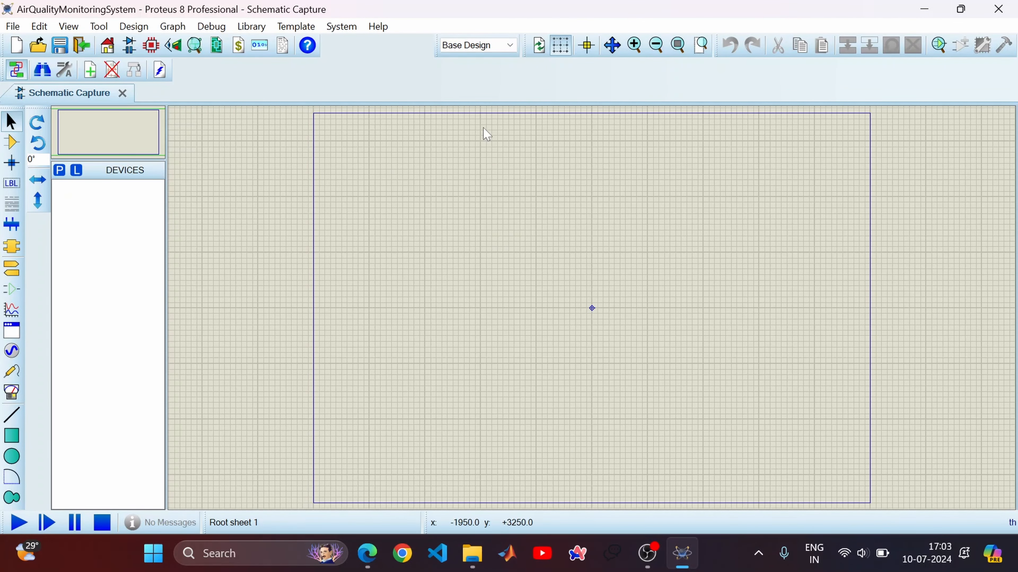
- Find the ARDUINO UNO from the ARDUINO library with the keyword "arduino" and place it at the centre of the sheet
left_click(60, 171)
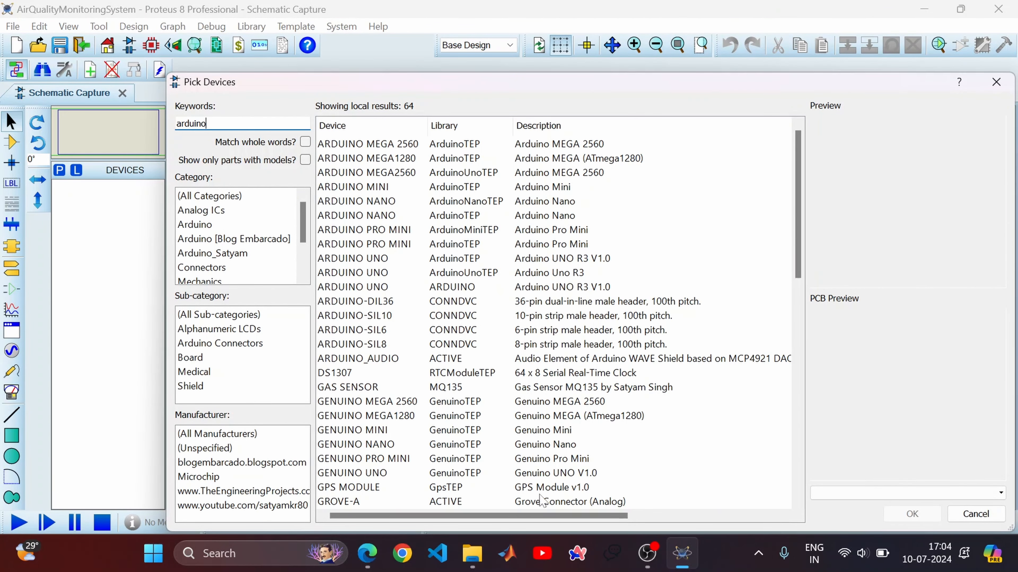
left_click(421, 286)
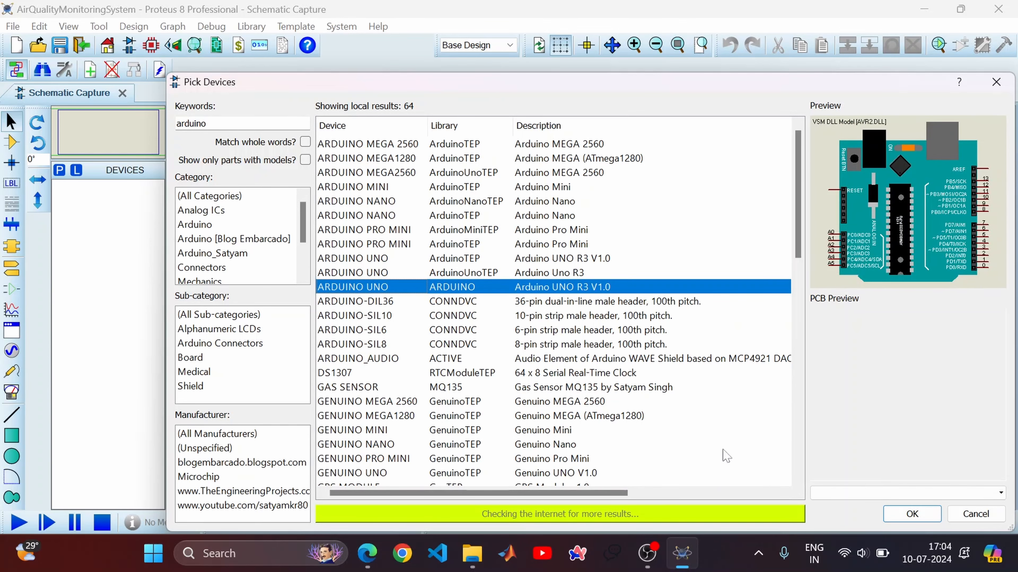
left_click(912, 514)
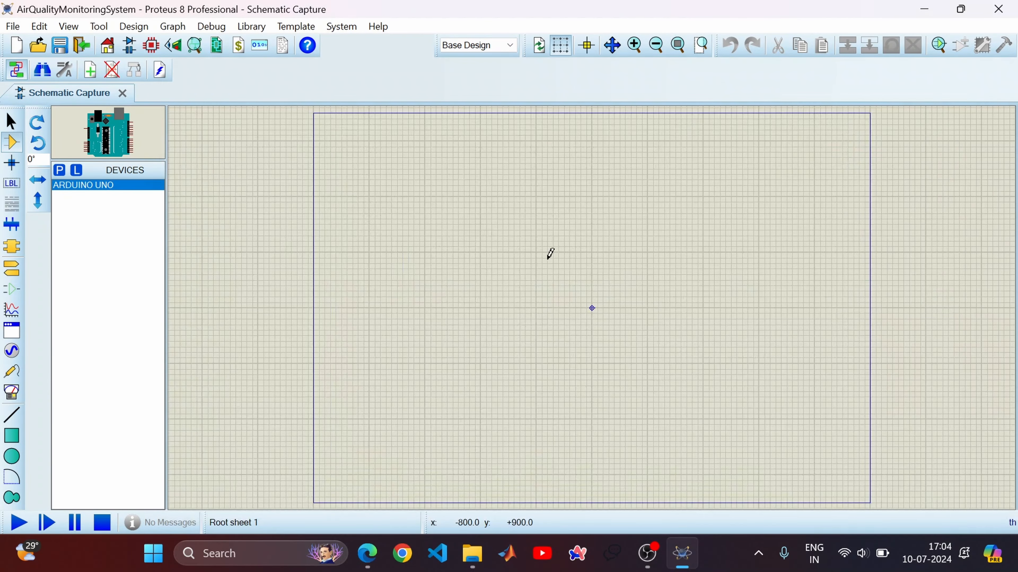
left_click(605, 297)
left_click(599, 292)
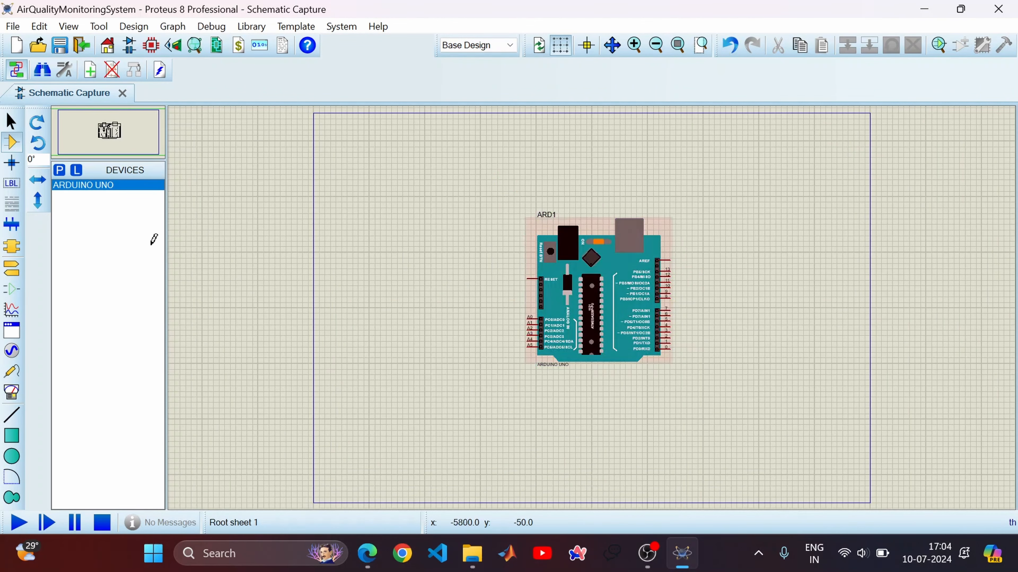
- Find the MQ-2 GAS SENSOR from the ARDUINO library with the keyword "mq" and place it left of the Arduino board
left_click(59, 170)
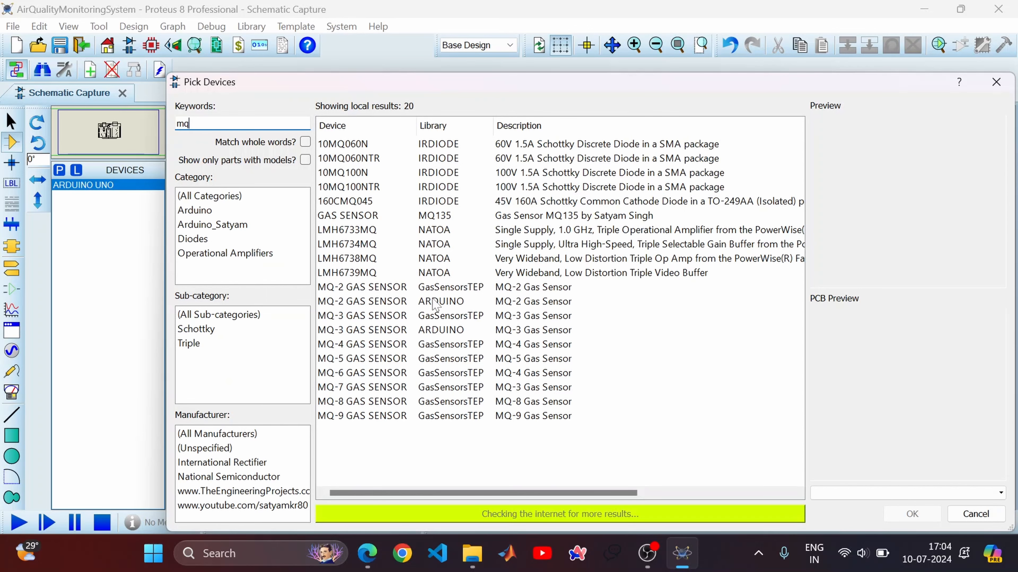
double_click(435, 301)
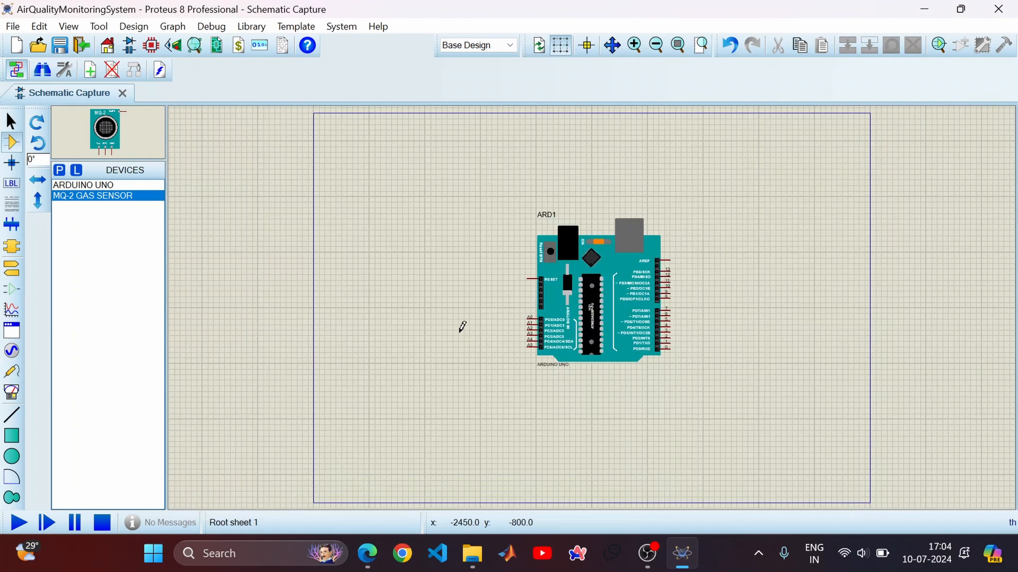
left_click(393, 277)
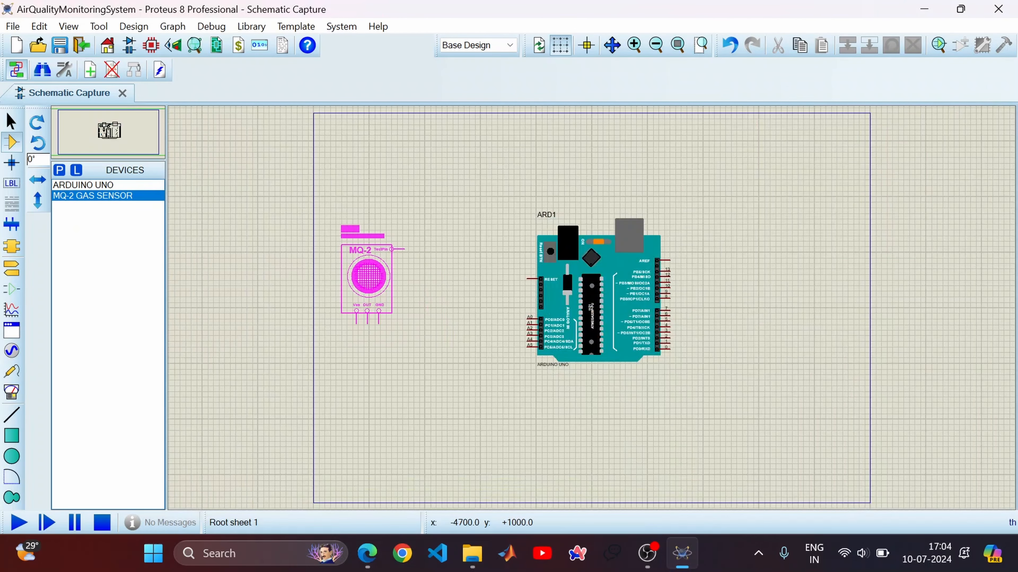
left_click(367, 276)
- Find the LCD 16X2 from the ARDUINO library with the keyword "lcd" and place it in the sheet's upper-right corner
left_click(59, 170)
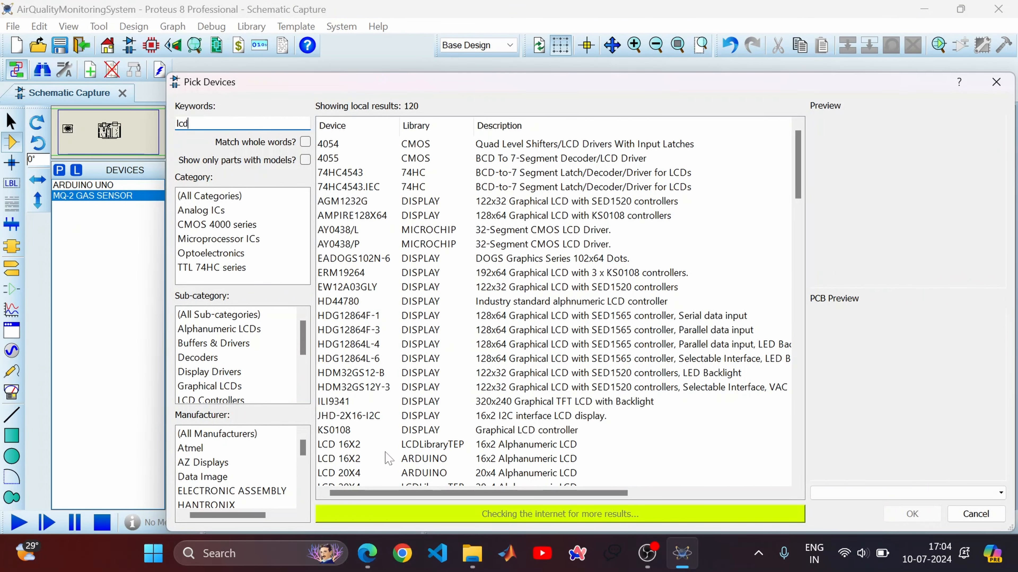
left_click(386, 459)
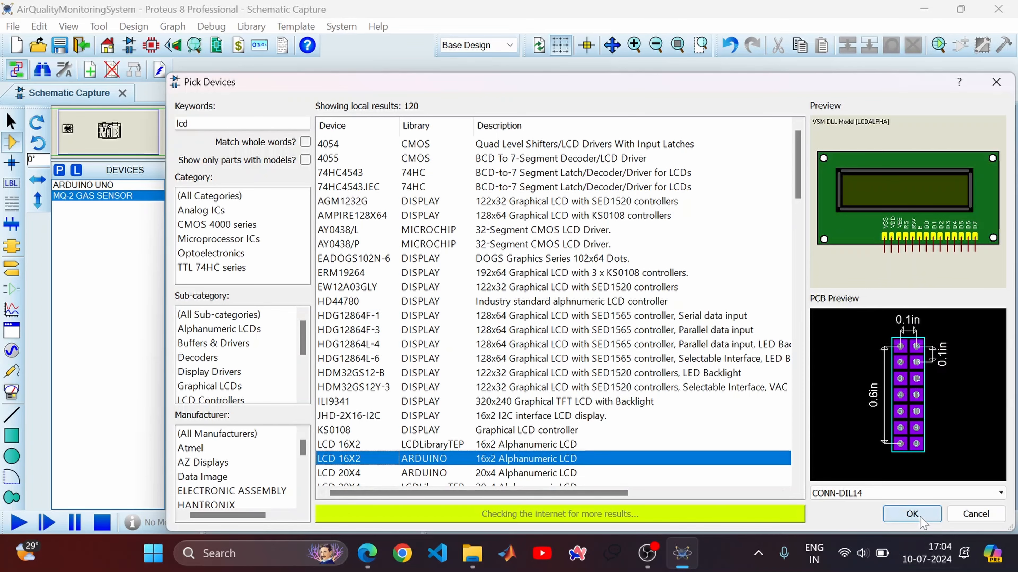
left_click(911, 513)
left_click(736, 138)
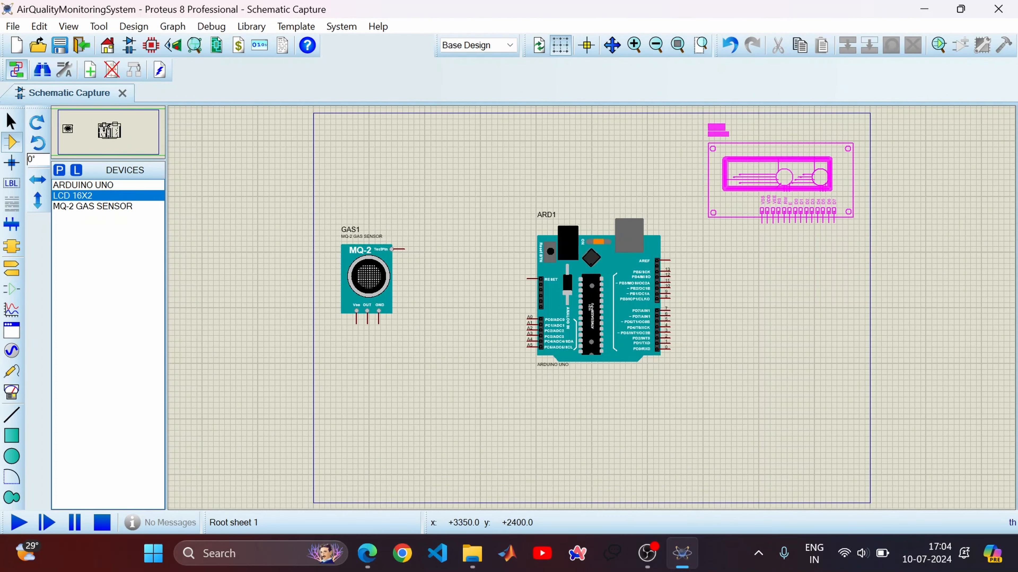
left_click(779, 183)
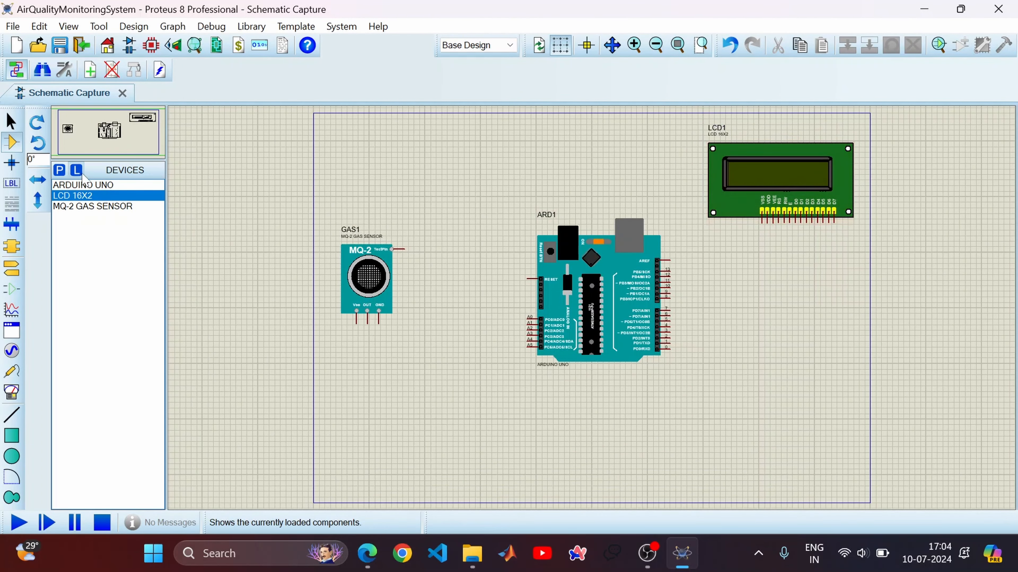
- Find the LED-RED device with the keywords "led red" and place it below the LCD, right of the Arduino
left_click(59, 171)
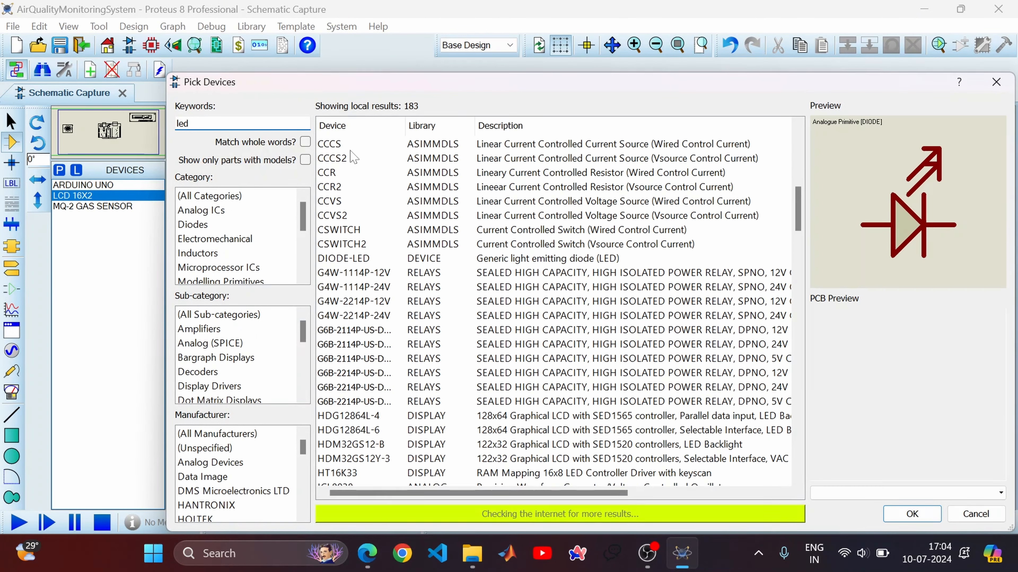
type("led red")
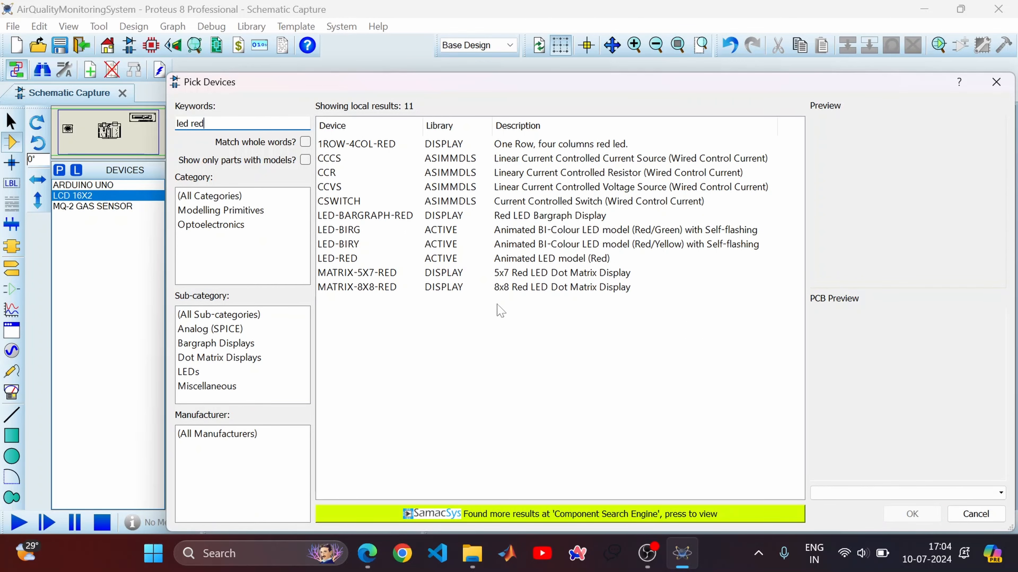
left_click(375, 260)
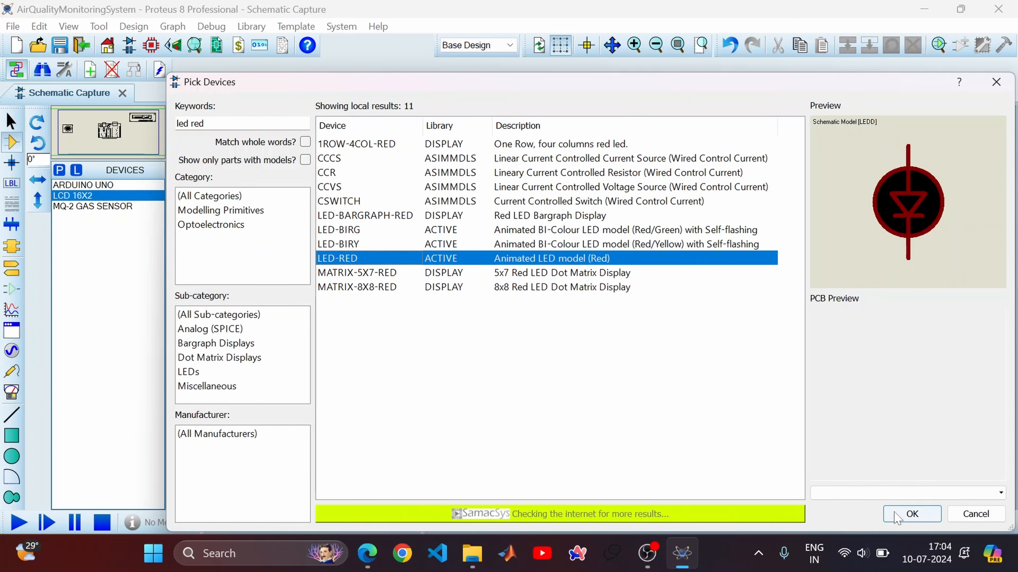
left_click(907, 514)
left_click(764, 346)
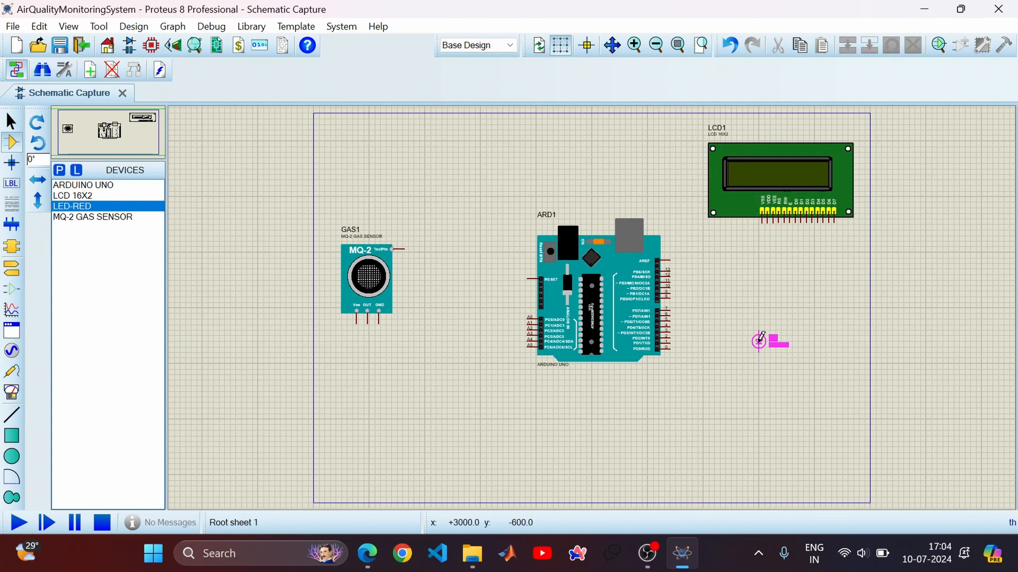
left_click(758, 341)
- Find the LED-GREEN device with the keywords "led green" and place it to the right of the red LED
left_click(59, 170)
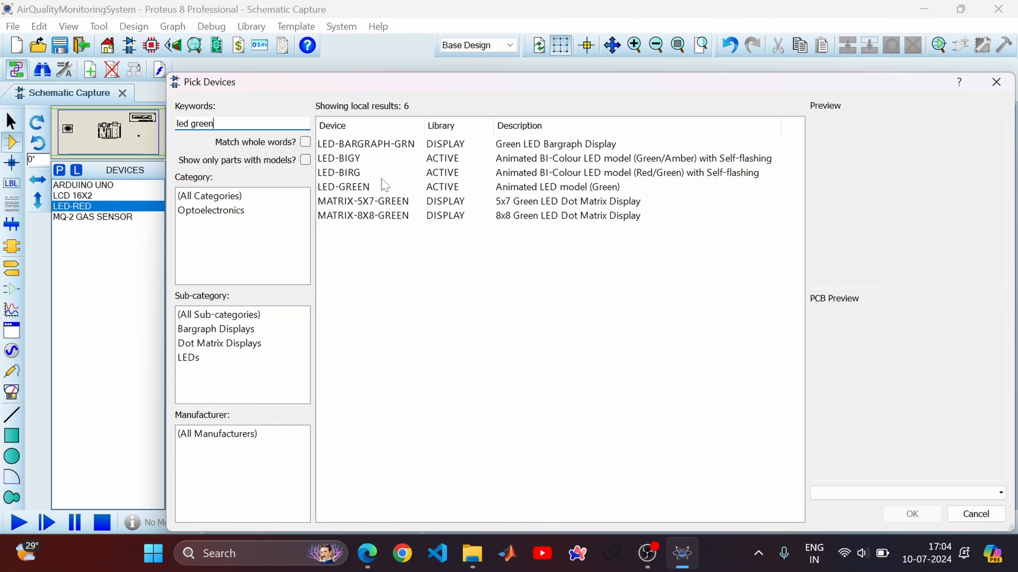
left_click(384, 187)
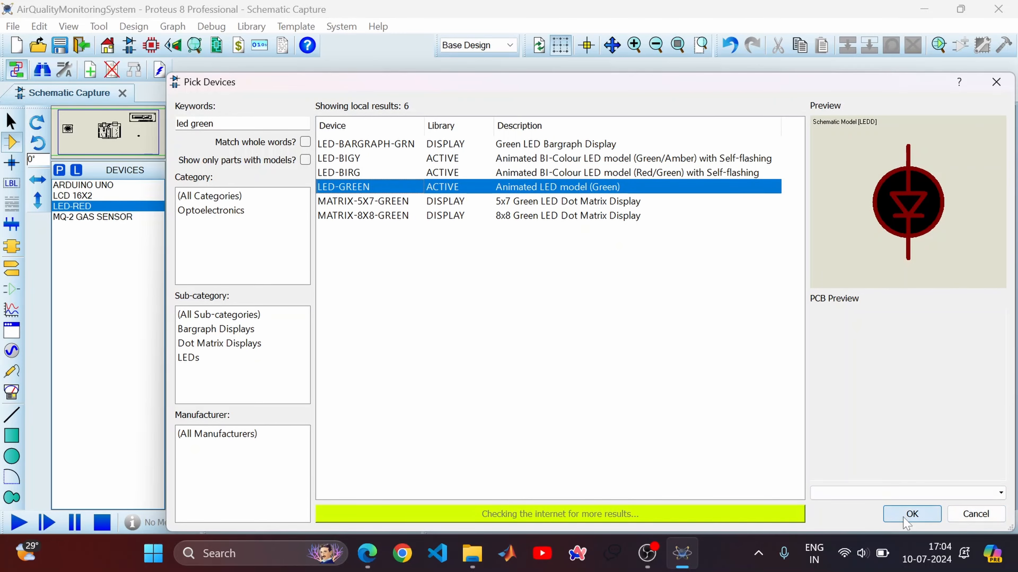
left_click(912, 514)
left_click(815, 338)
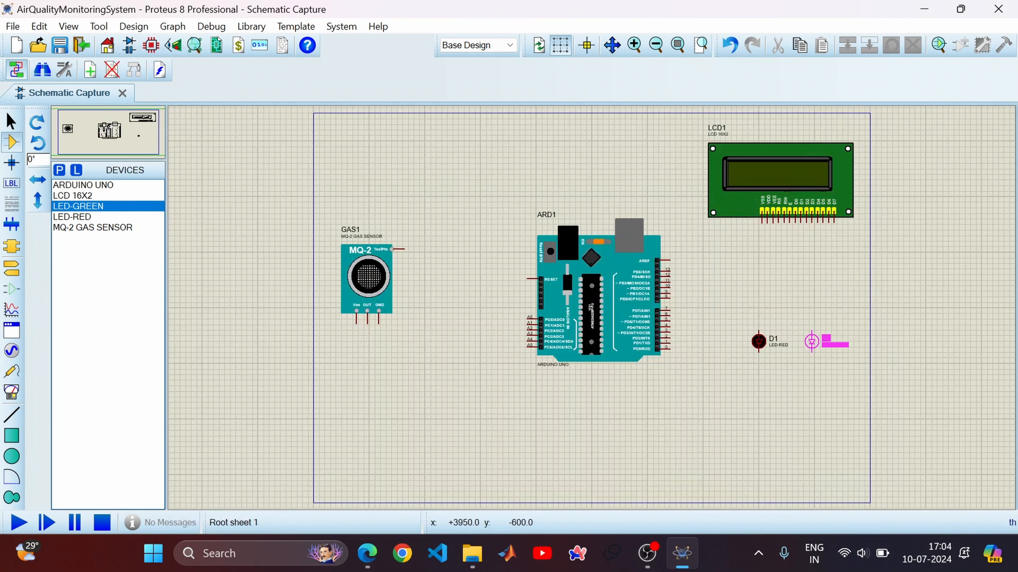
left_click(815, 338)
- Find the generic BUZZER from the DEVICE library with the keyword "buzzer" and place it below the two LEDs
left_click(59, 170)
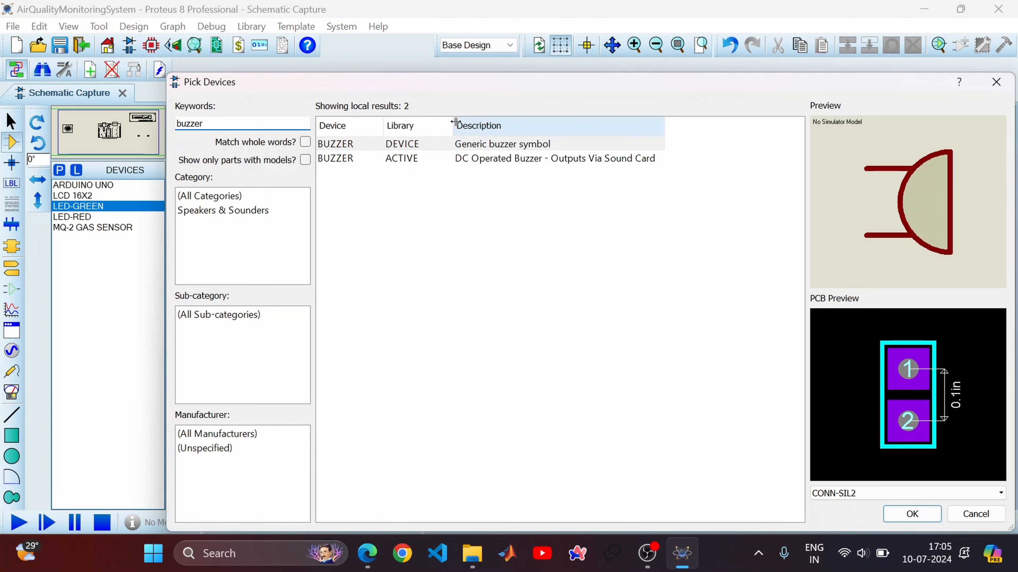
left_click(453, 144)
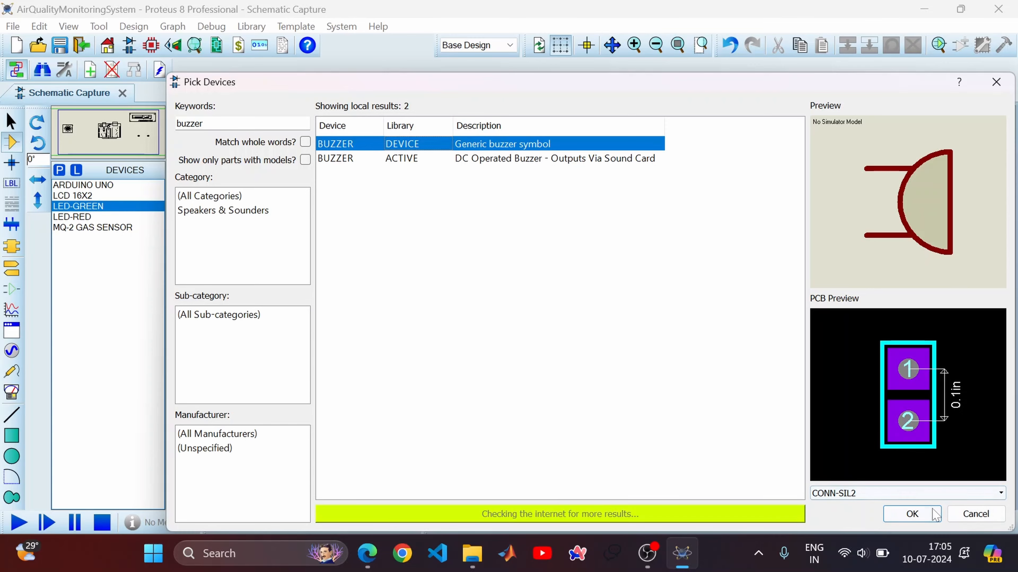
left_click(912, 514)
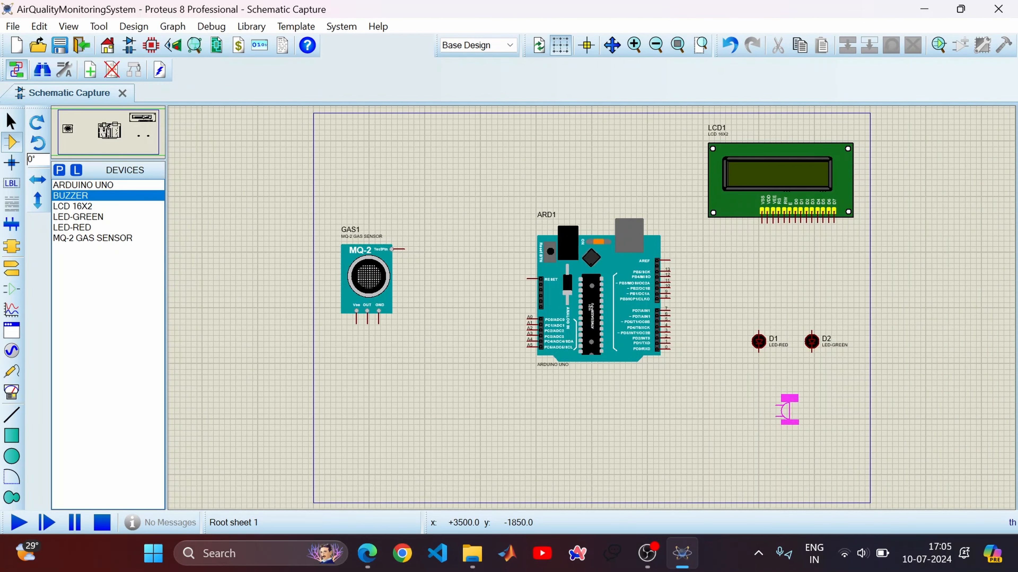
left_click(783, 411)
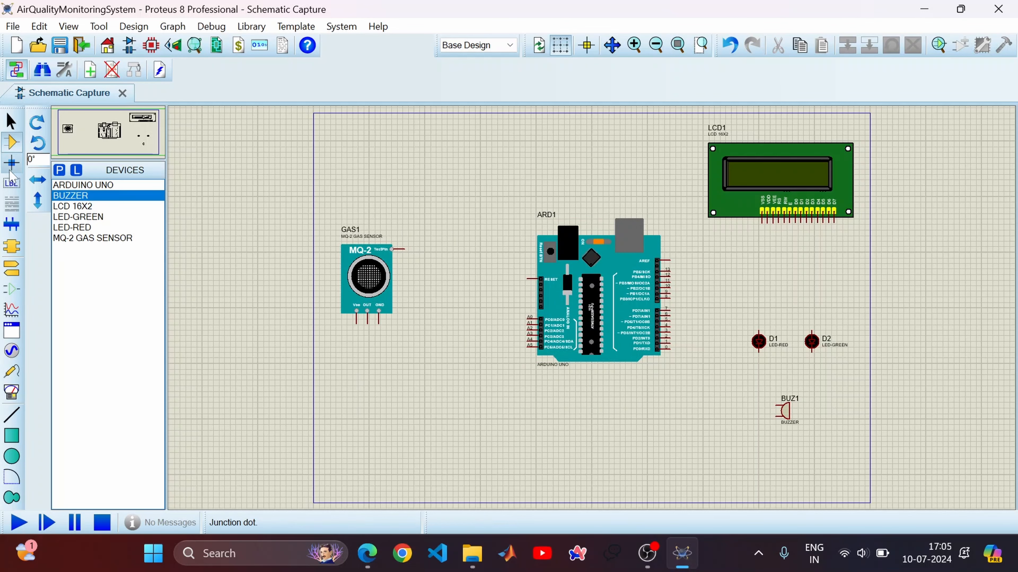
- Find the INDUCTOR primitive with the keyword "inductor", place it below the gas sensor and rotate it 180 degrees
left_click(60, 170)
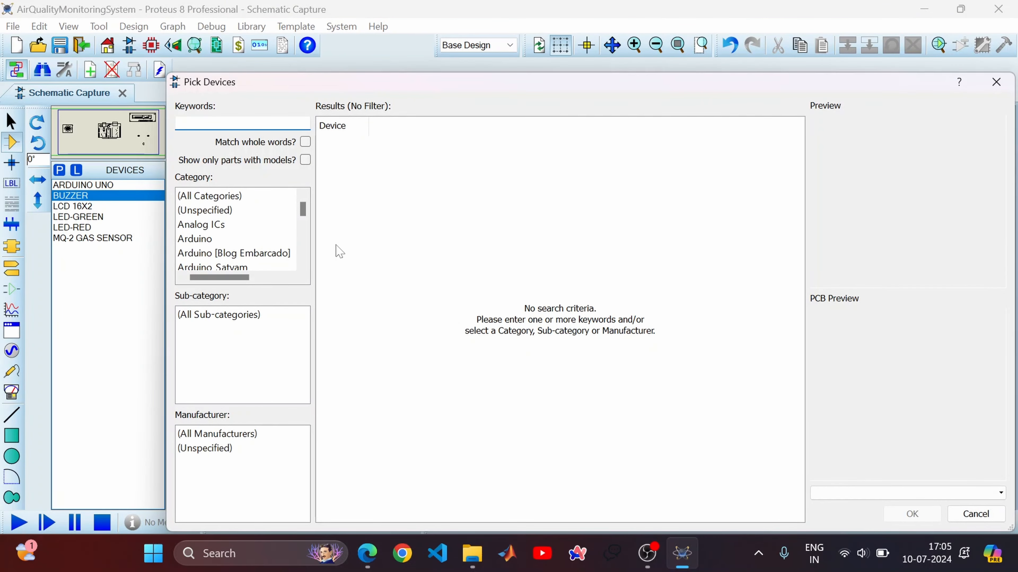
type("indu")
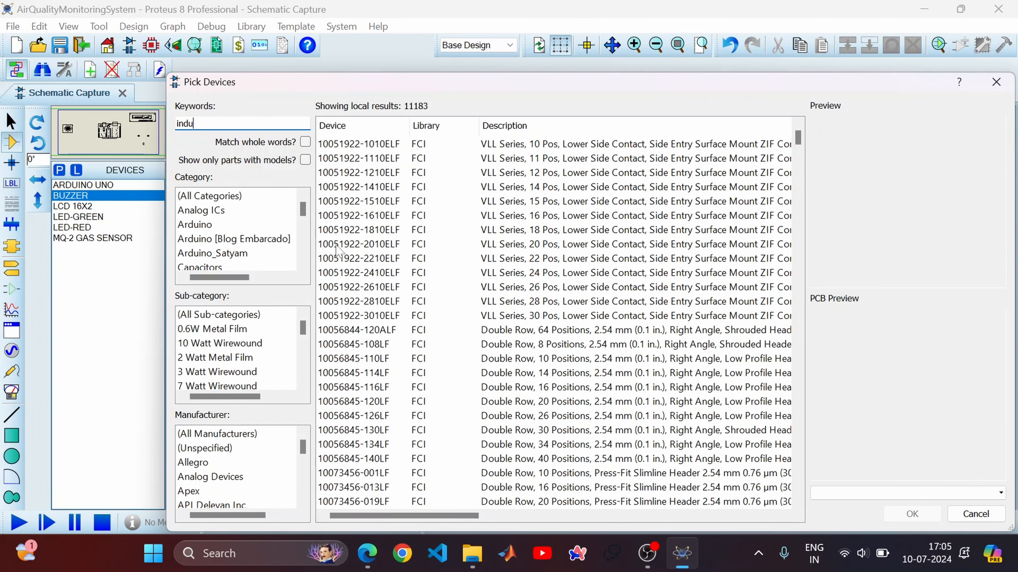
type("nctor")
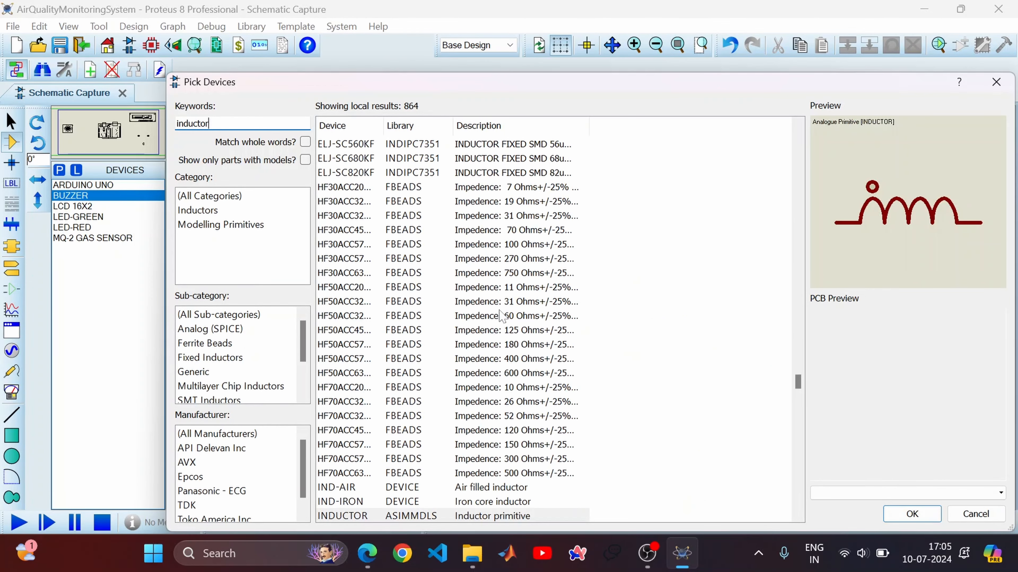
left_click(887, 516)
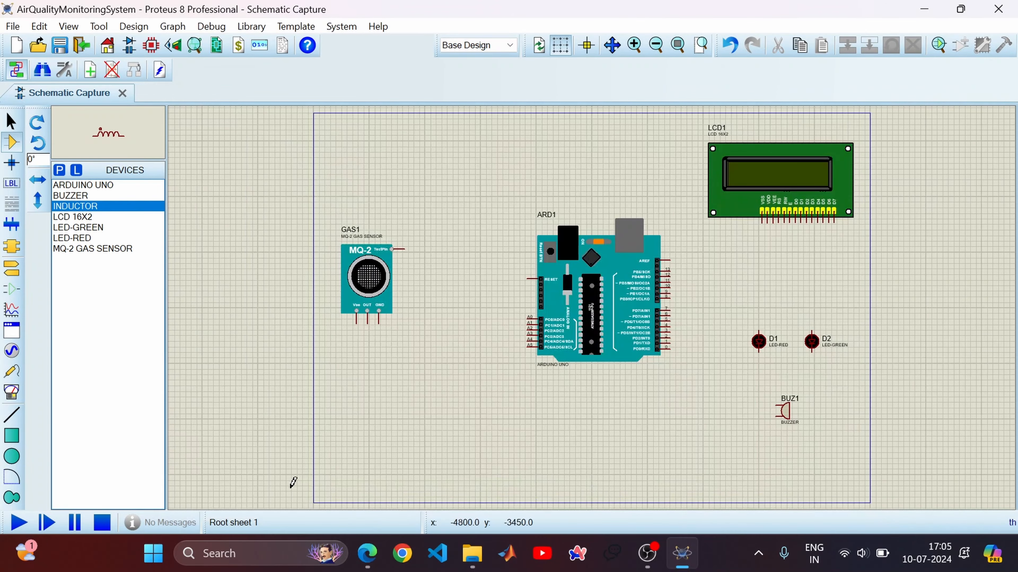
left_click(345, 371)
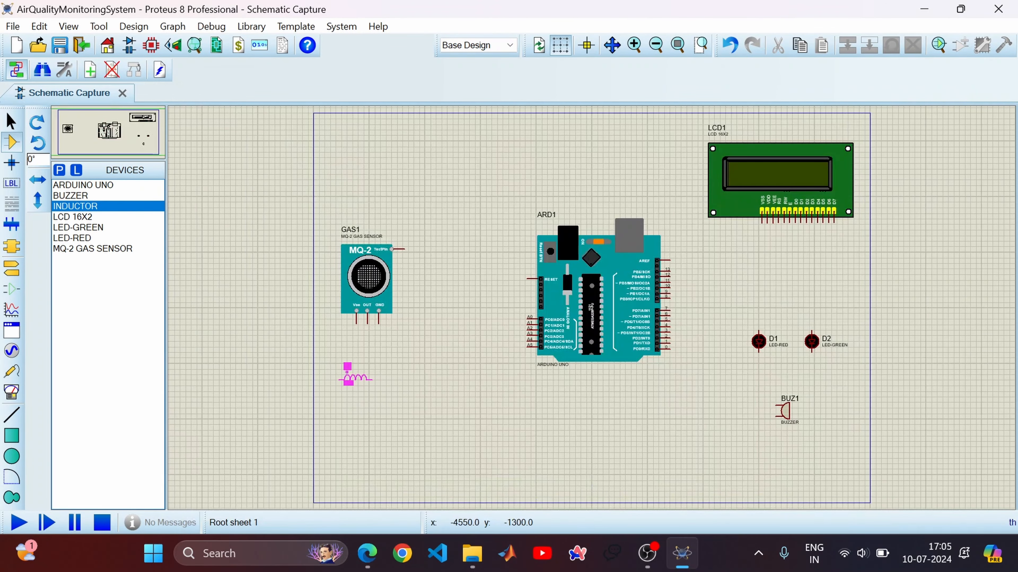
left_click(345, 381)
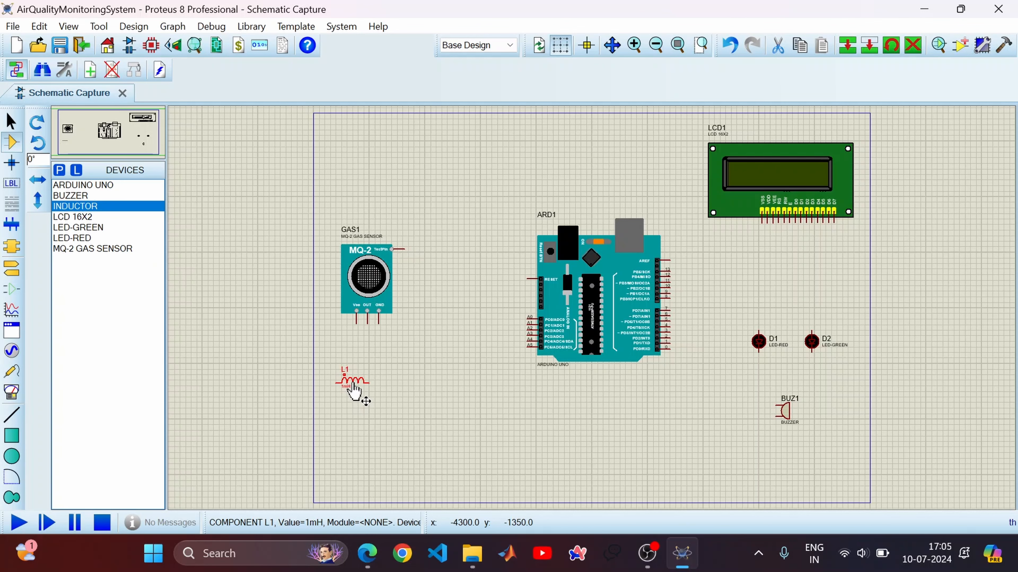
right_click(352, 388)
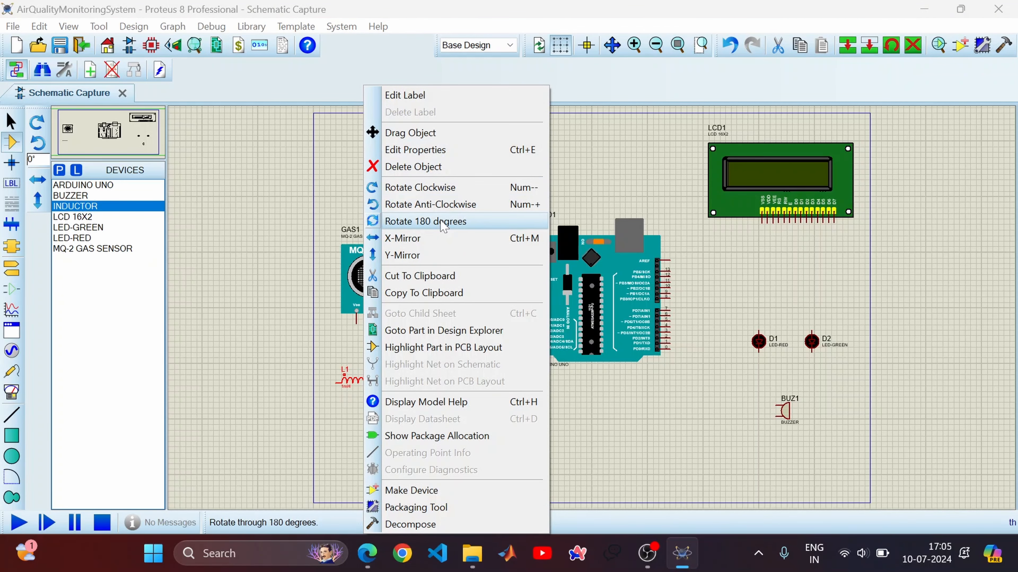
left_click(426, 221)
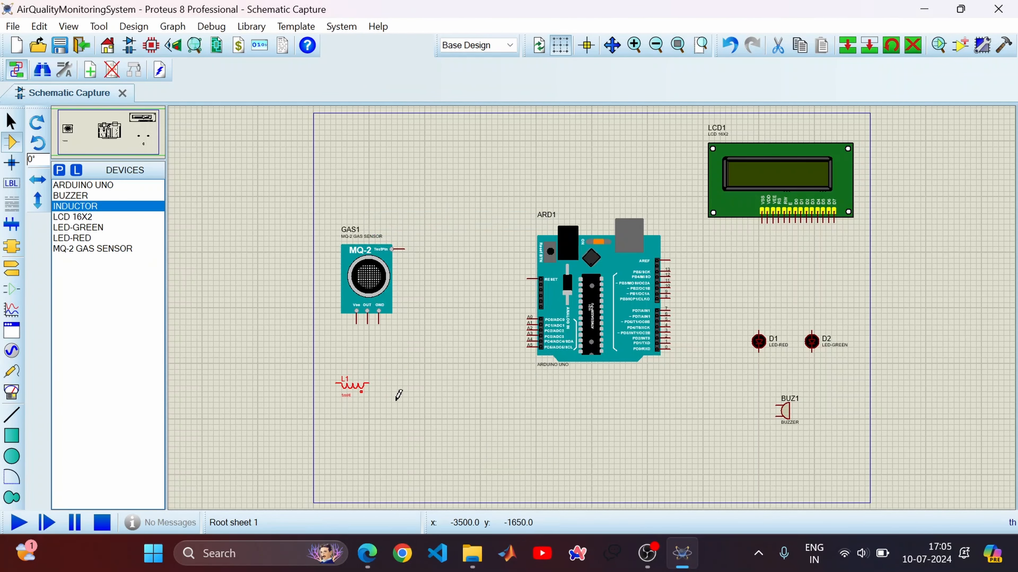
- Find the animated CAPACITOR model from the ACTIVE library with the keyword "capacitor" and add it to the device list
left_click(59, 170)
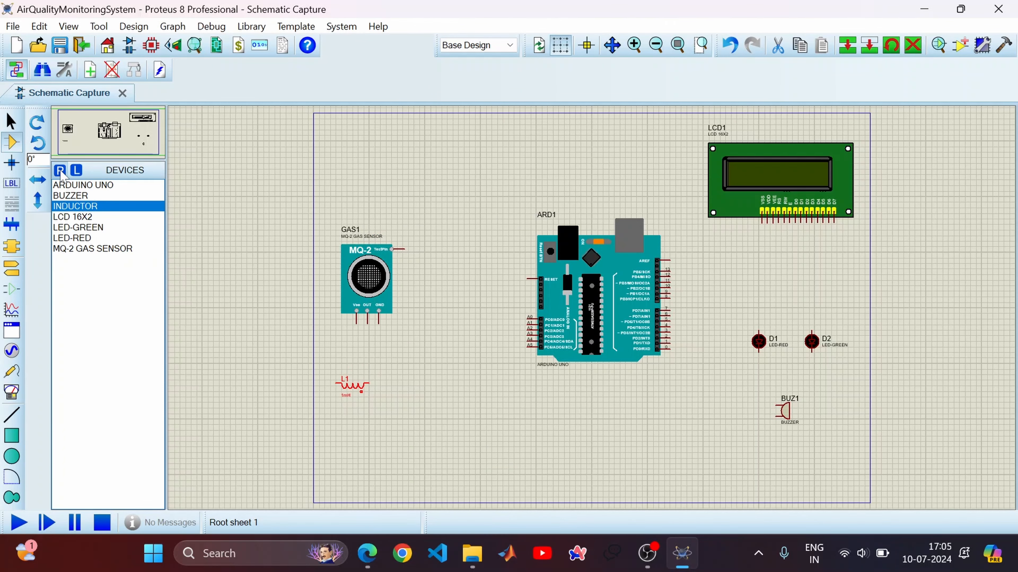
type("ca")
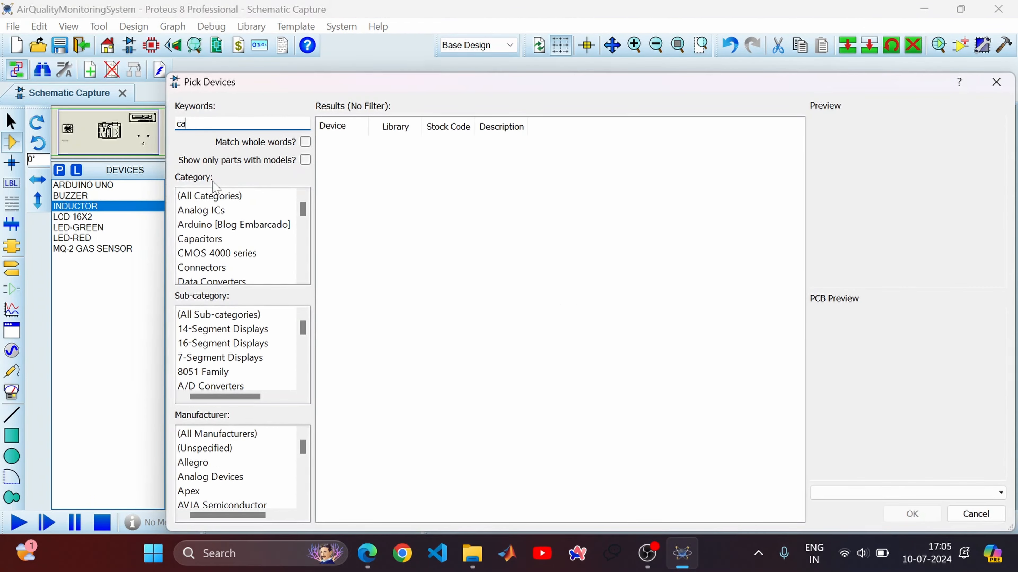
type("pacitor")
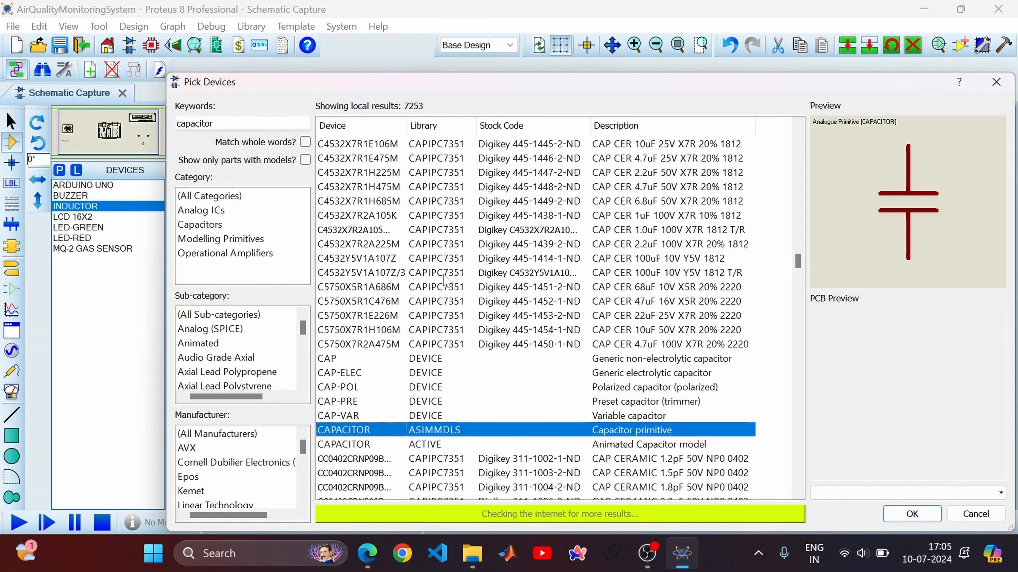
left_click(372, 444)
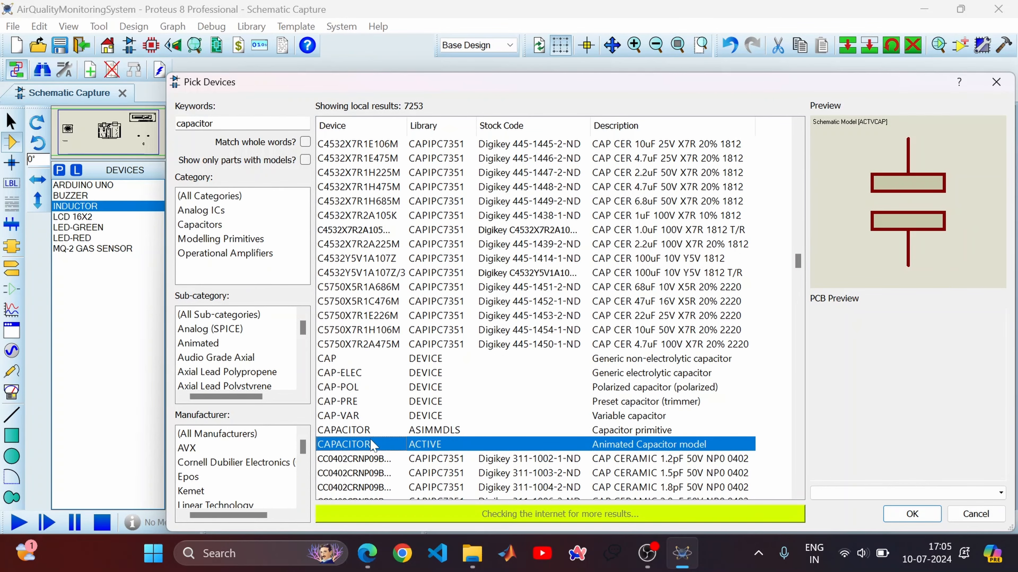
left_click(912, 513)
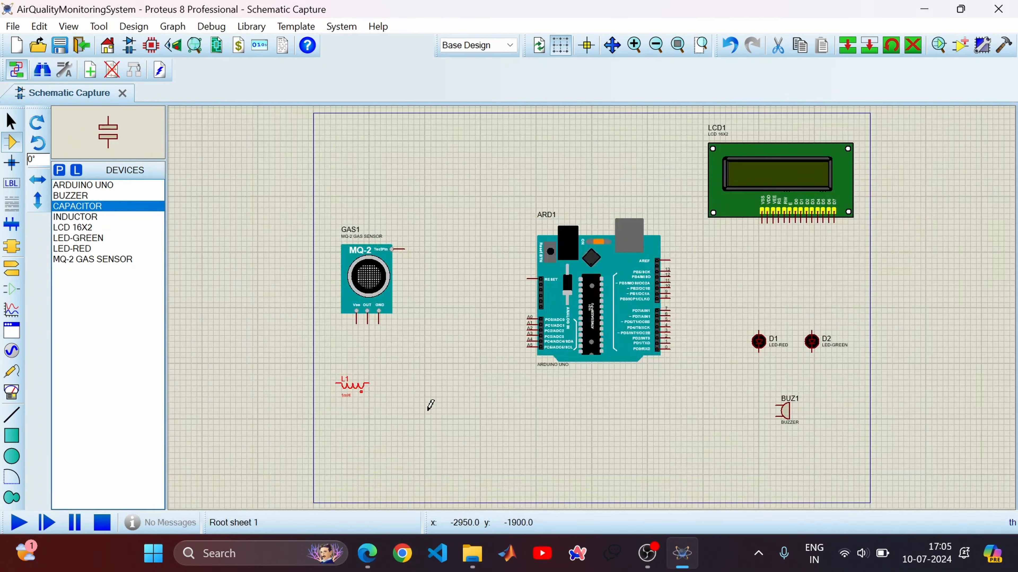
- Place the capacitor to the right of the inductor, rotate it clockwise and align it with the inductor
left_click(416, 389)
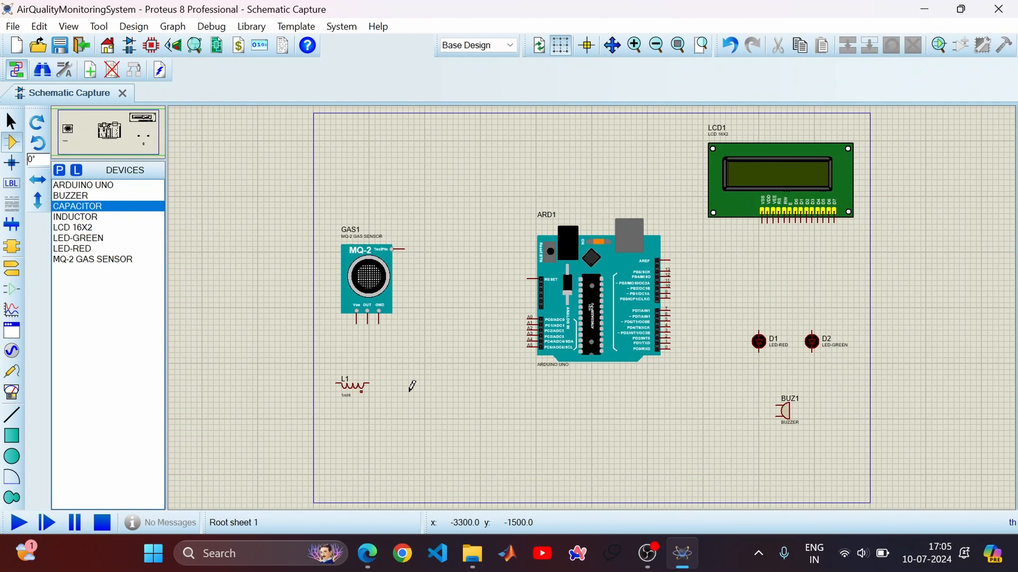
left_click(411, 389)
right_click(412, 391)
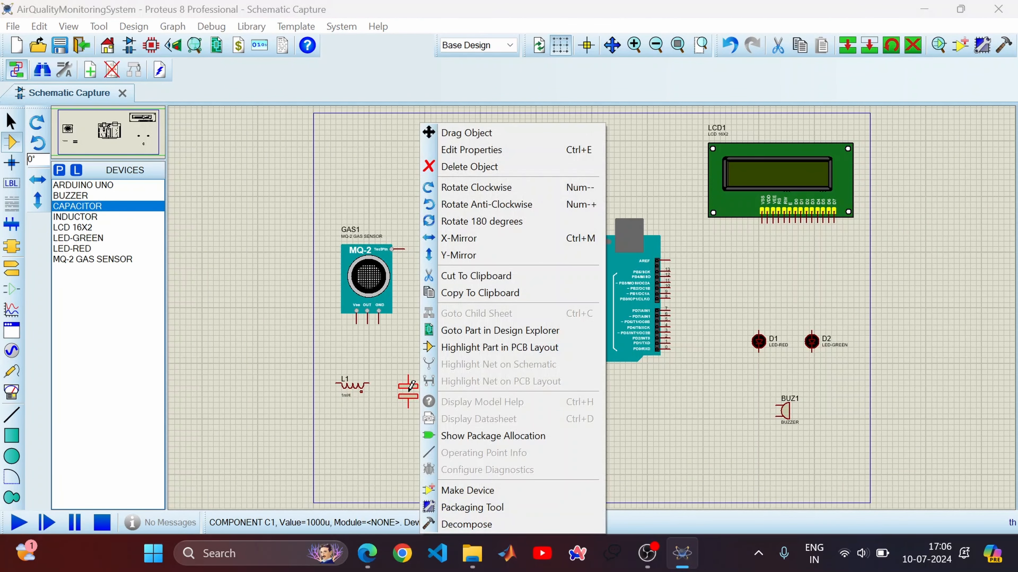
left_click(509, 186)
left_click_drag(412, 395, 412, 386)
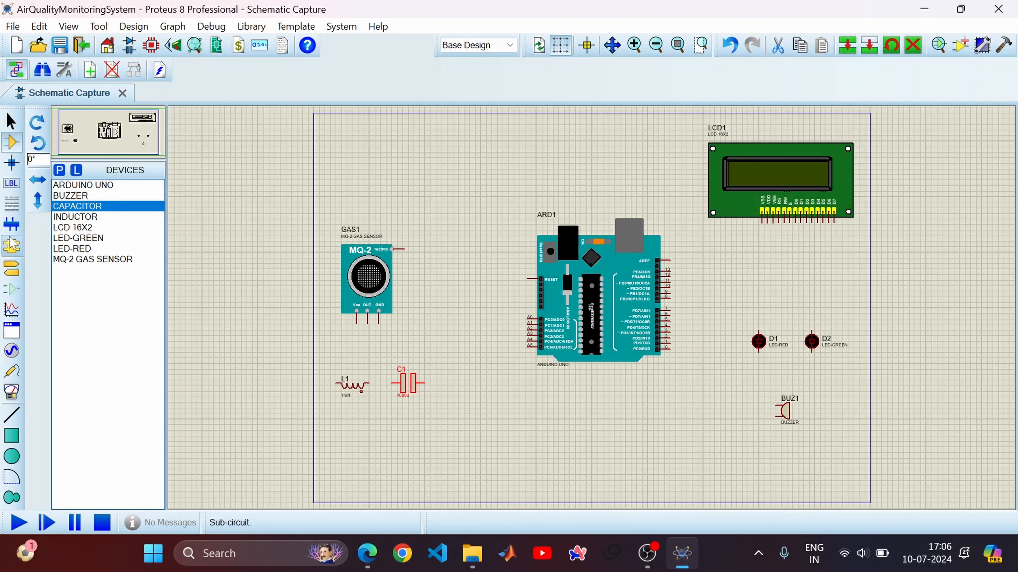
- Place a power terminal, a ground terminal and two default terminals above the gas sensor, near the sheet's upper corner
left_click(12, 268)
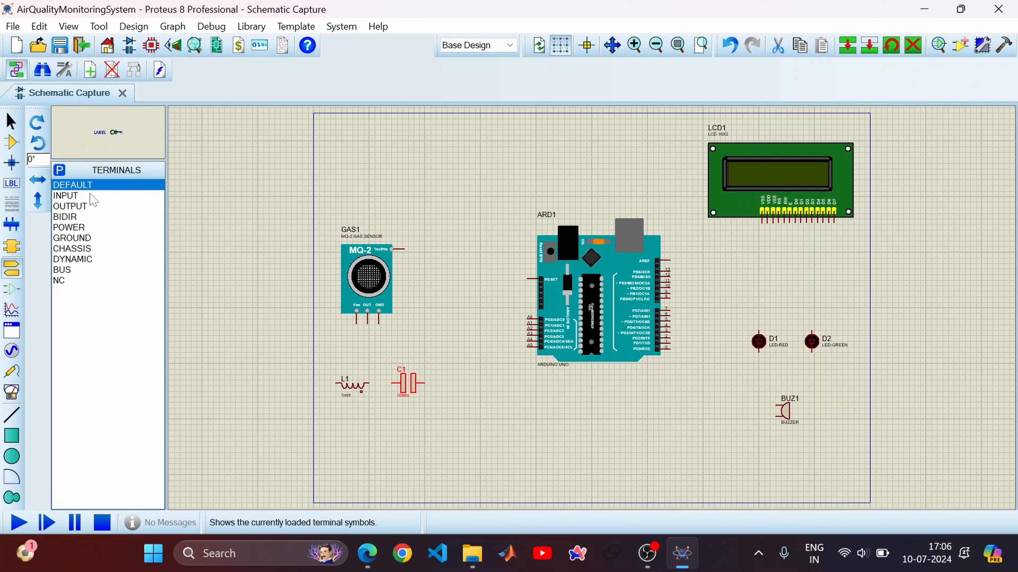
left_click(76, 228)
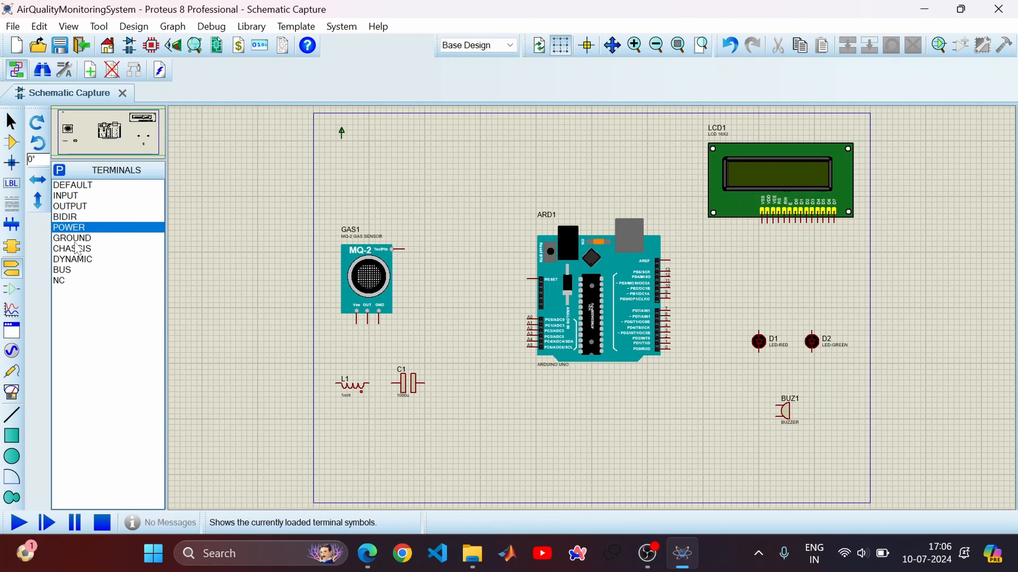
left_click(76, 239)
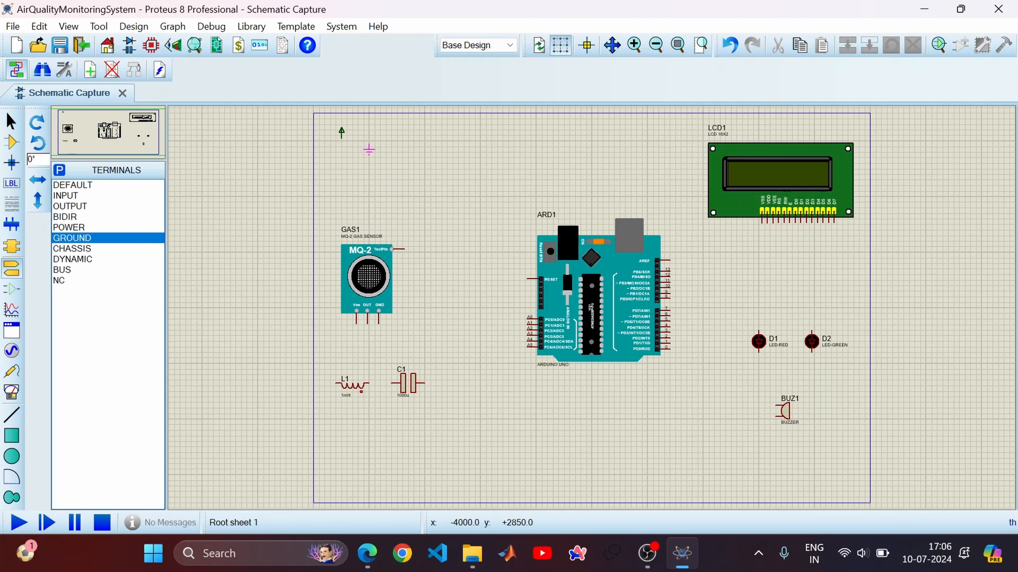
left_click(369, 147)
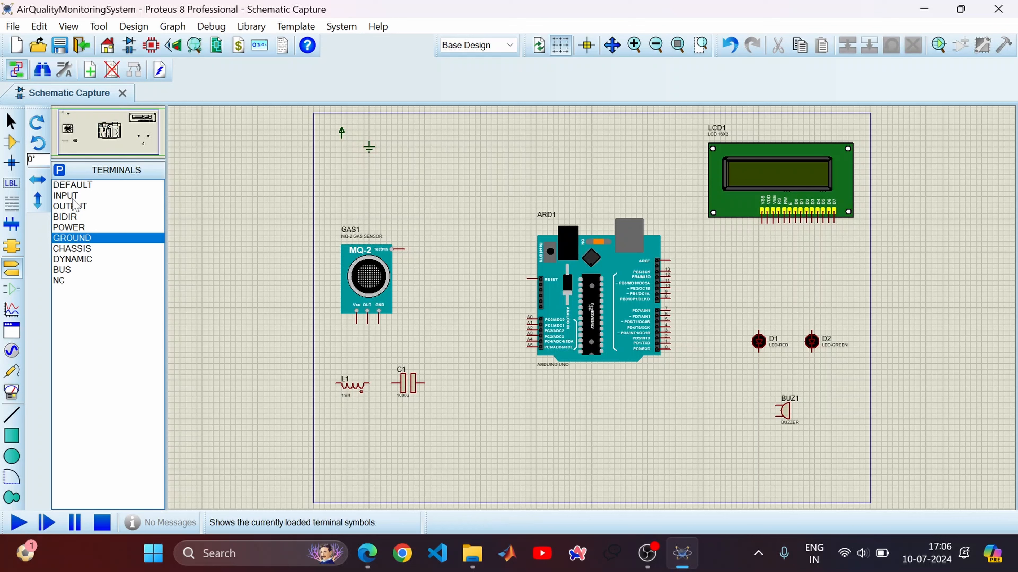
left_click(75, 186)
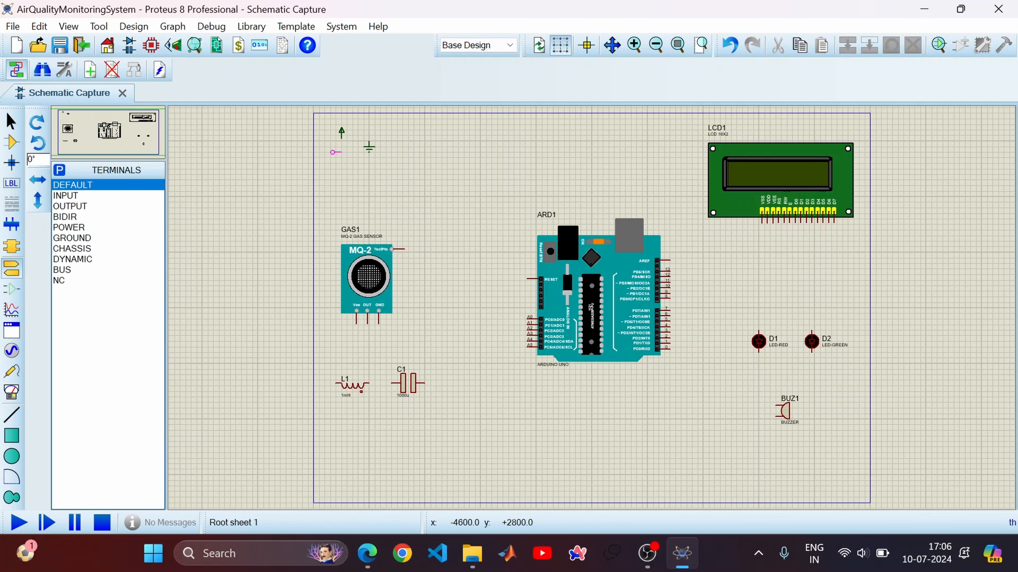
left_click(332, 153)
- Wire one default terminal to the ground symbol and the other default terminal to the power symbol
scroll(369, 134, "up", 3)
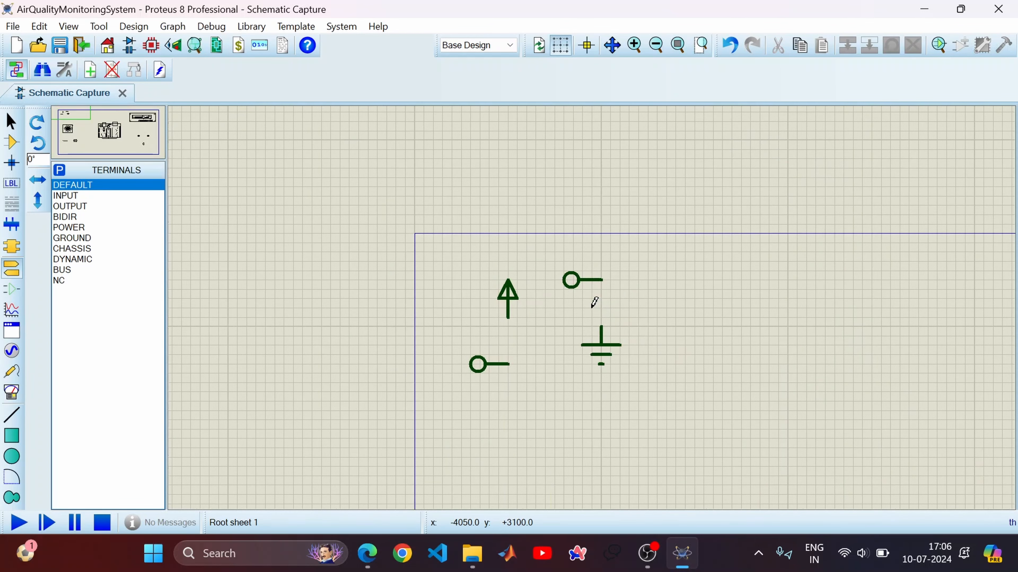
left_click(603, 280)
left_click(602, 322)
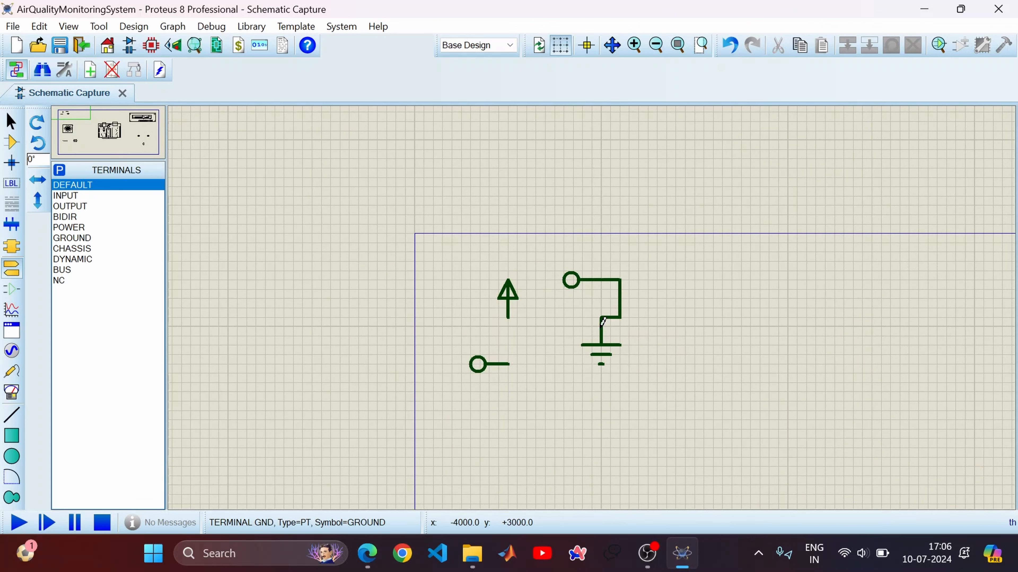
left_click(508, 317)
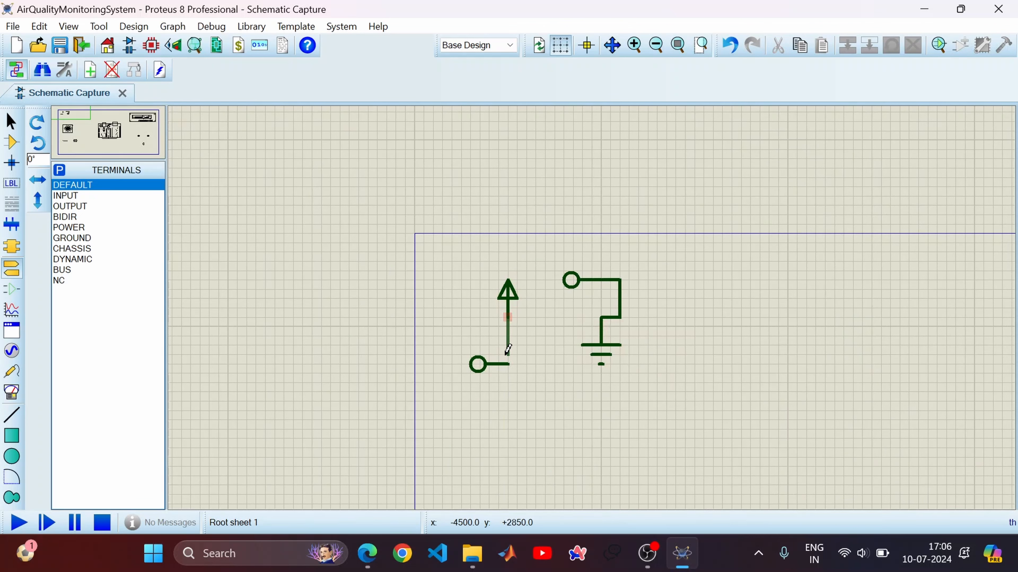
left_click(507, 363)
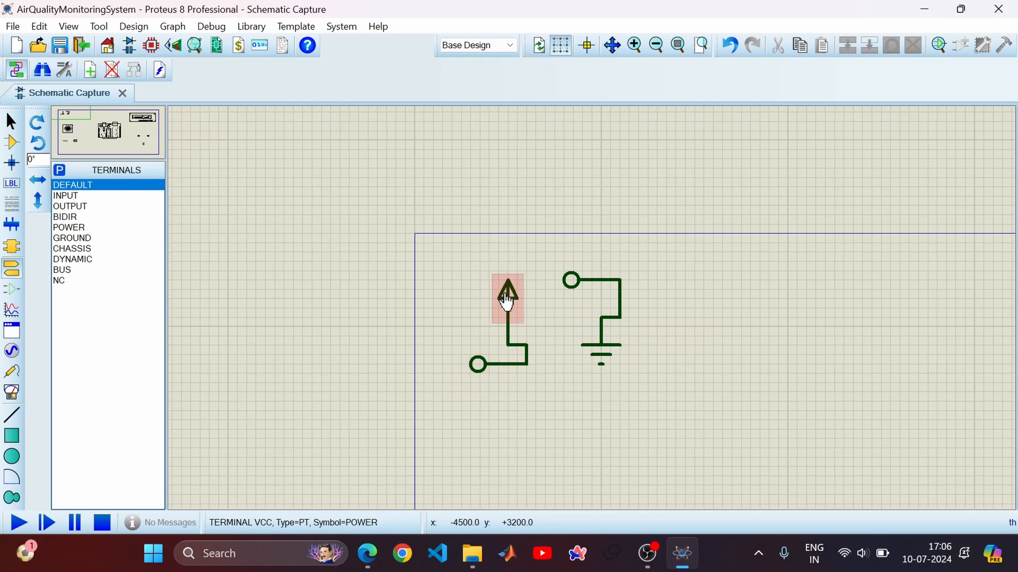
- Label the power symbol VCC, its connected default terminal 5V, and the default terminal wired to ground GND
double_click(479, 373)
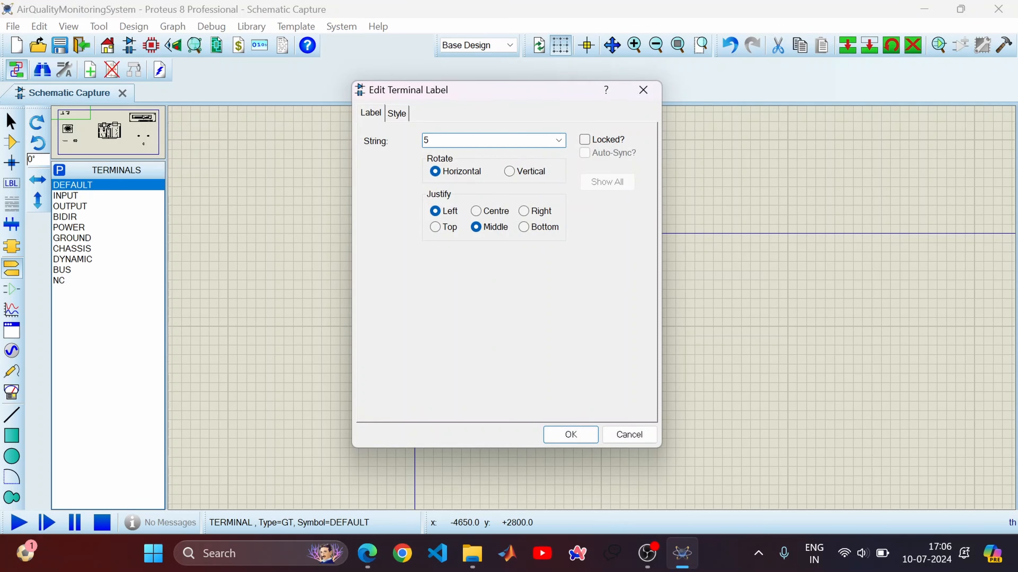
left_click(575, 431)
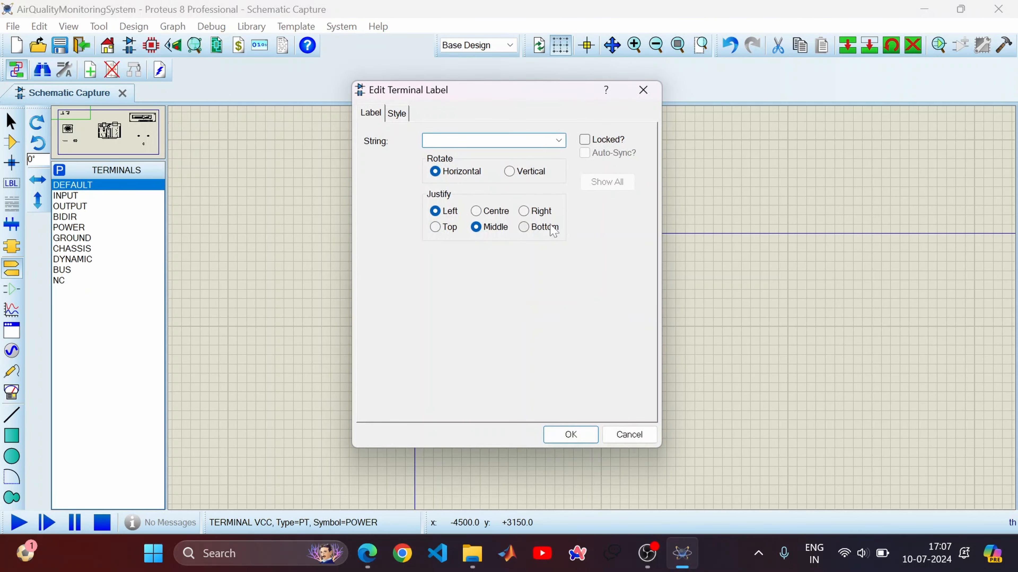
key("Return")
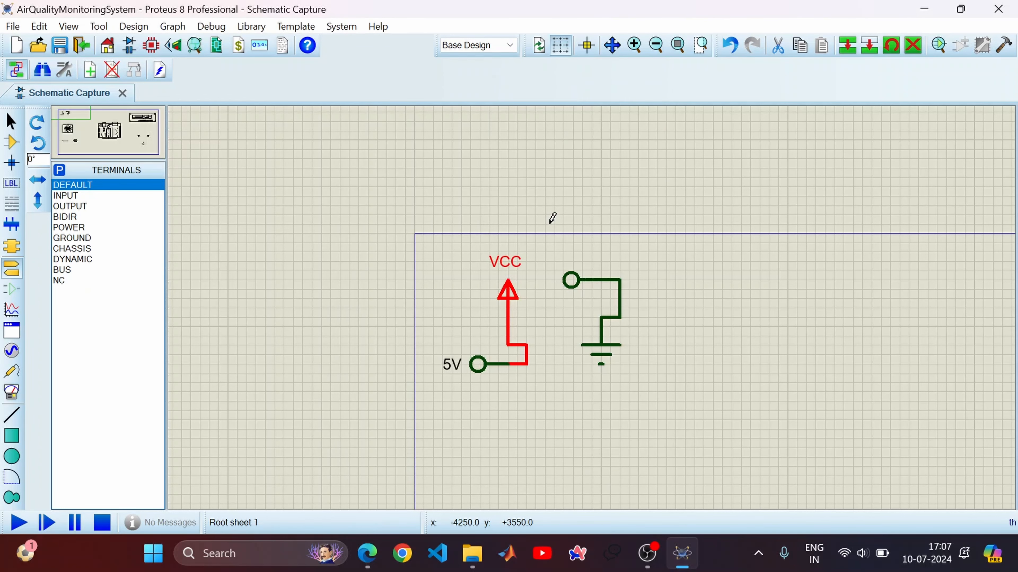
double_click(574, 283)
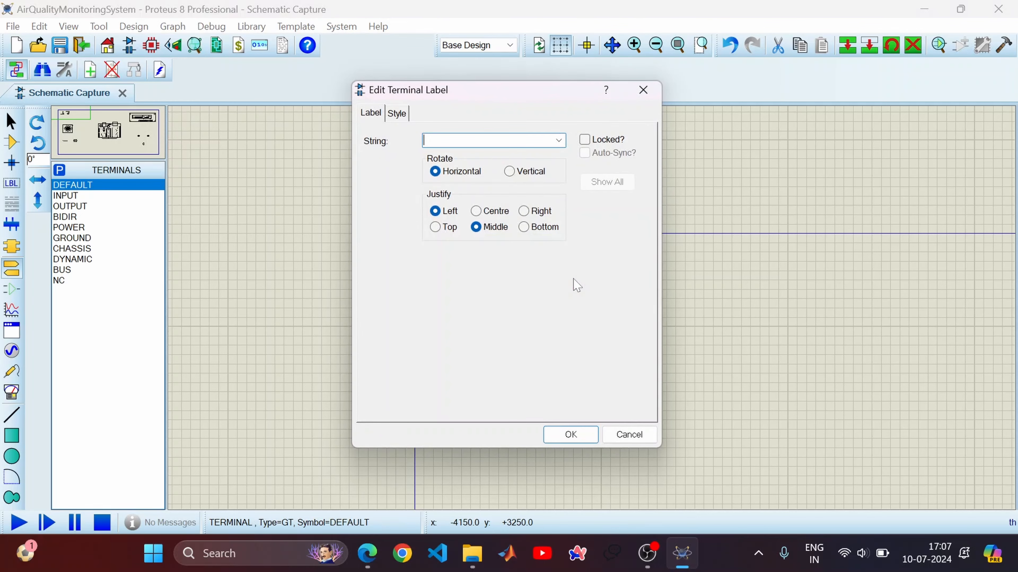
type("GND")
key("Return")
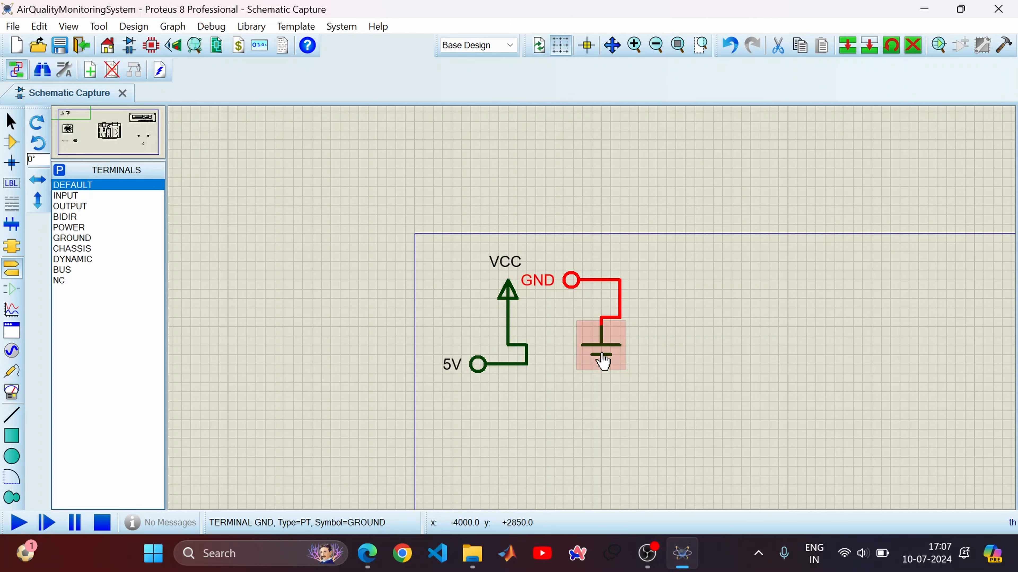
- Wire the inductor's pin facing the capacitor to the capacitor's nearest pin
scroll(602, 362, "down", 3)
scroll(595, 319, "down", 1)
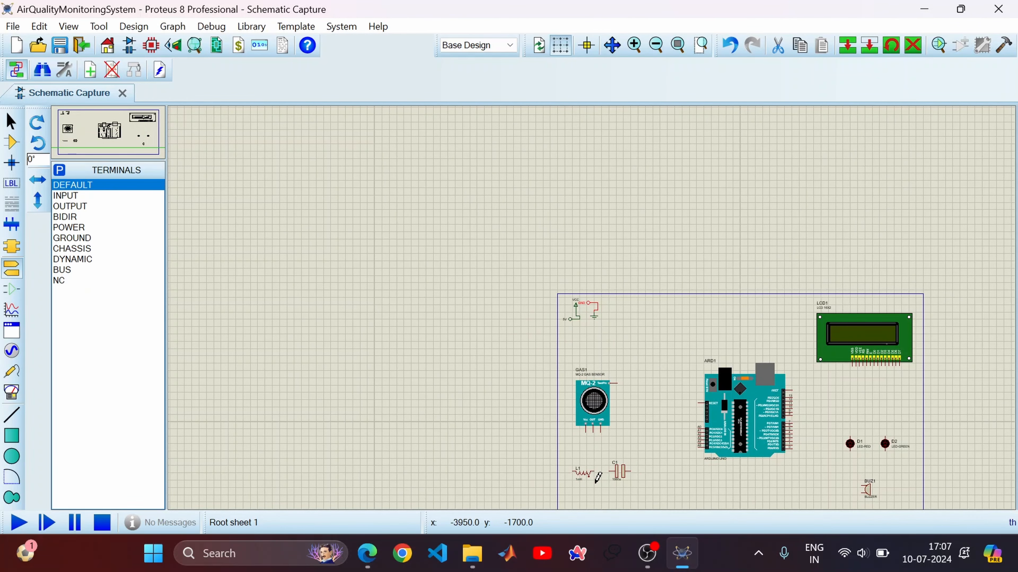
scroll(590, 466, "up", 4)
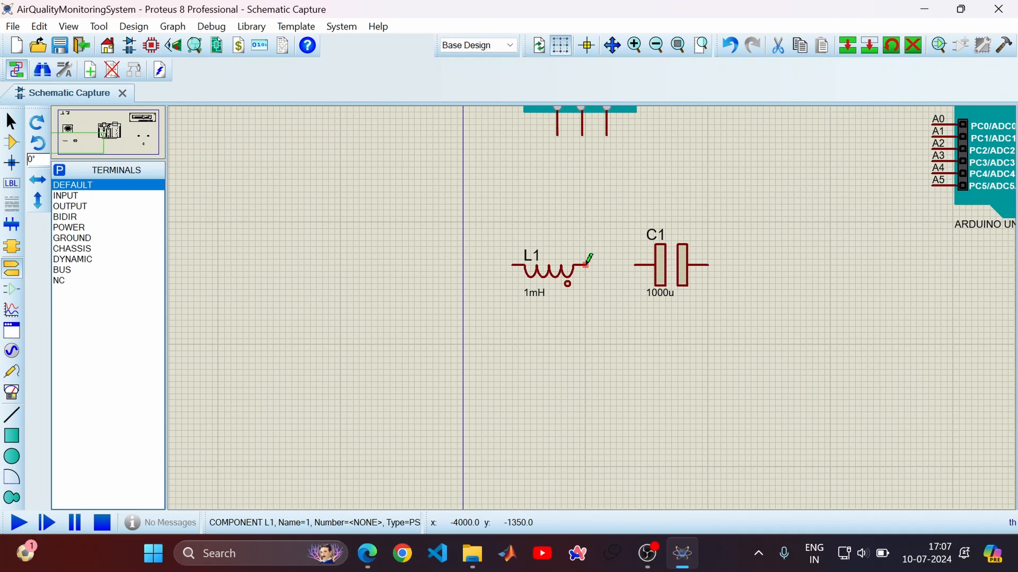
left_click(585, 265)
scroll(637, 266, "up", 3)
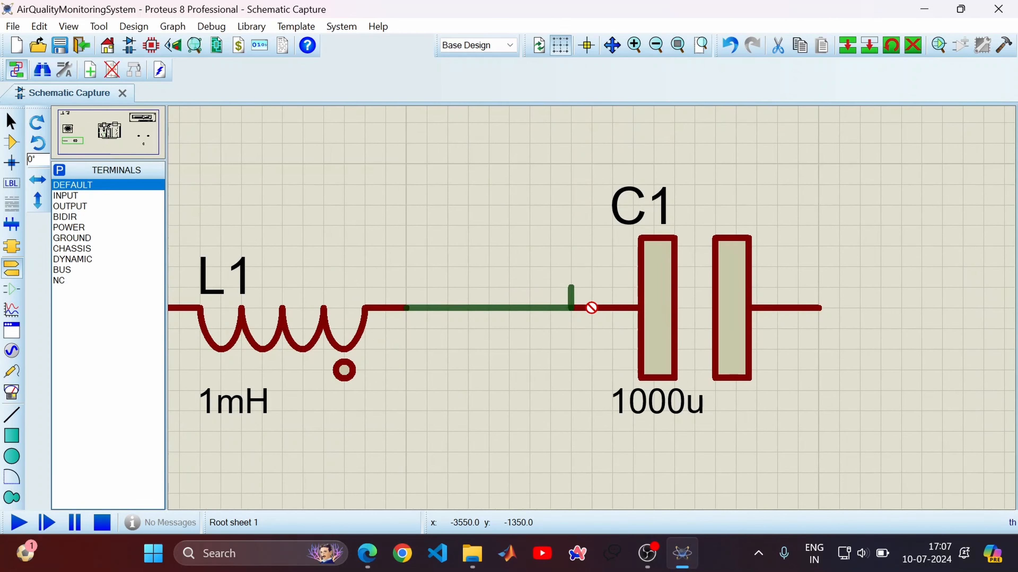
left_click(571, 308)
- Place a default terminal to the left of the inductor and wire it to the inductor's free pin
scroll(590, 329, "down", 3)
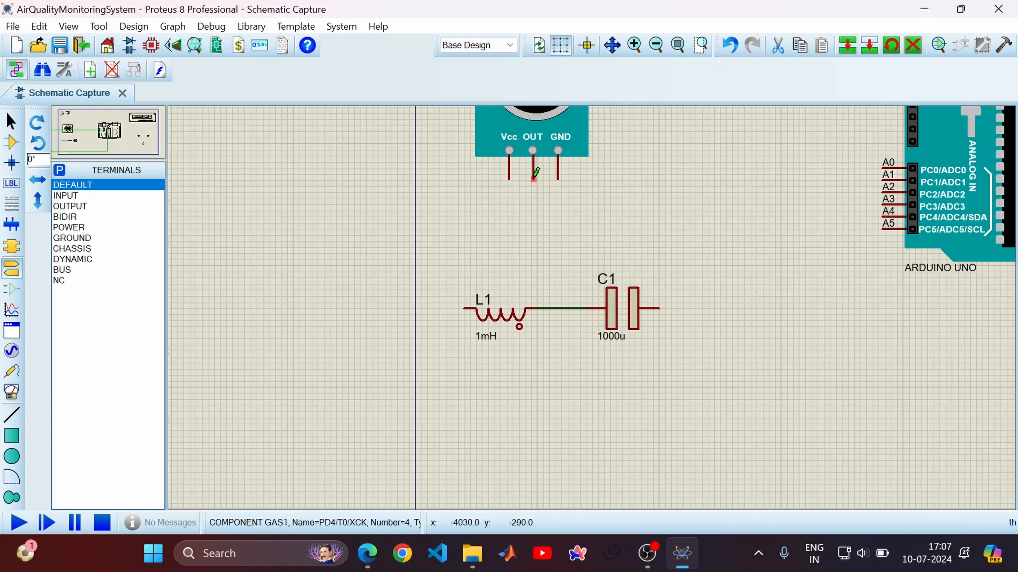
left_click(464, 308)
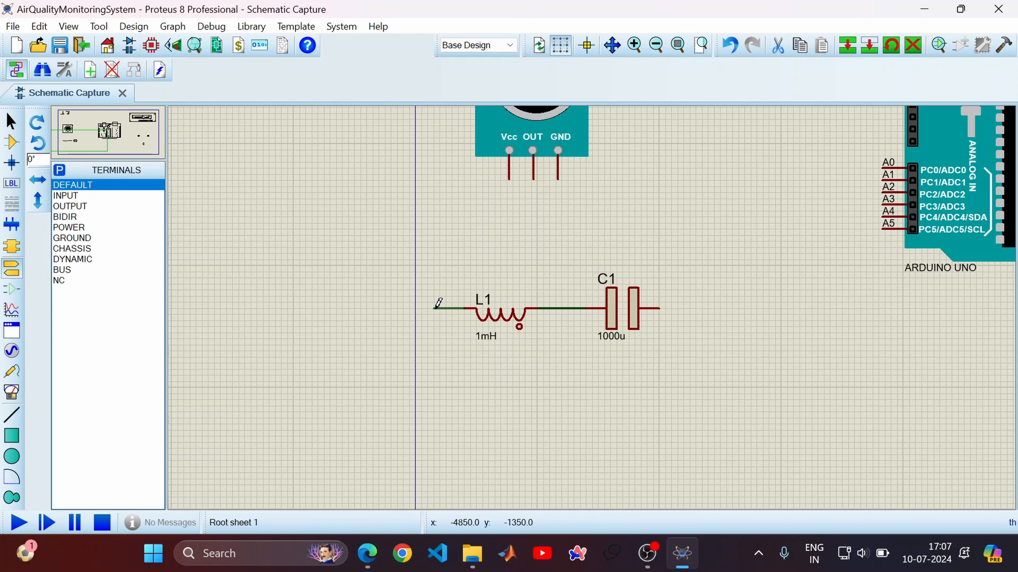
right_click(452, 299)
left_click(441, 309)
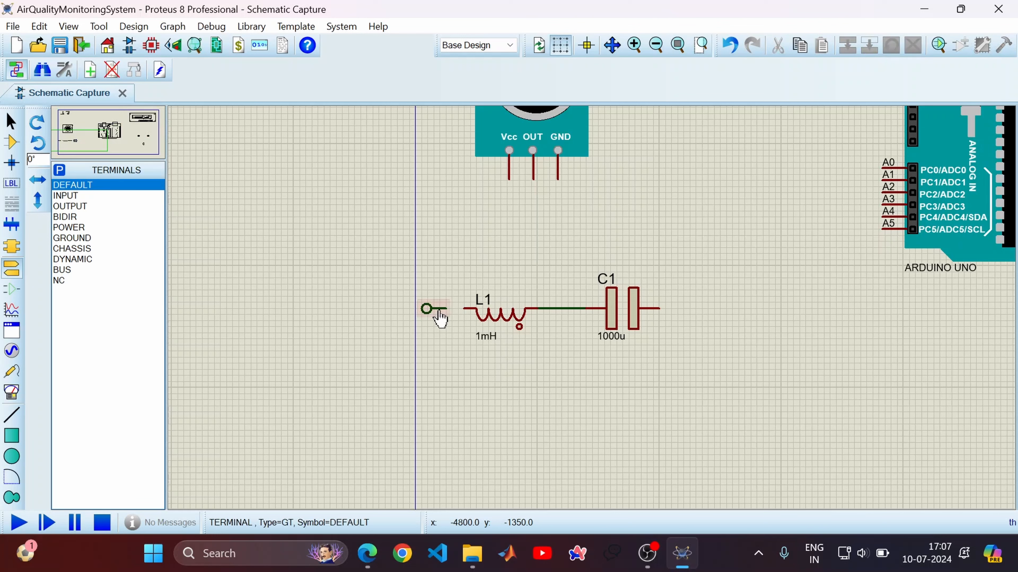
left_click(447, 307)
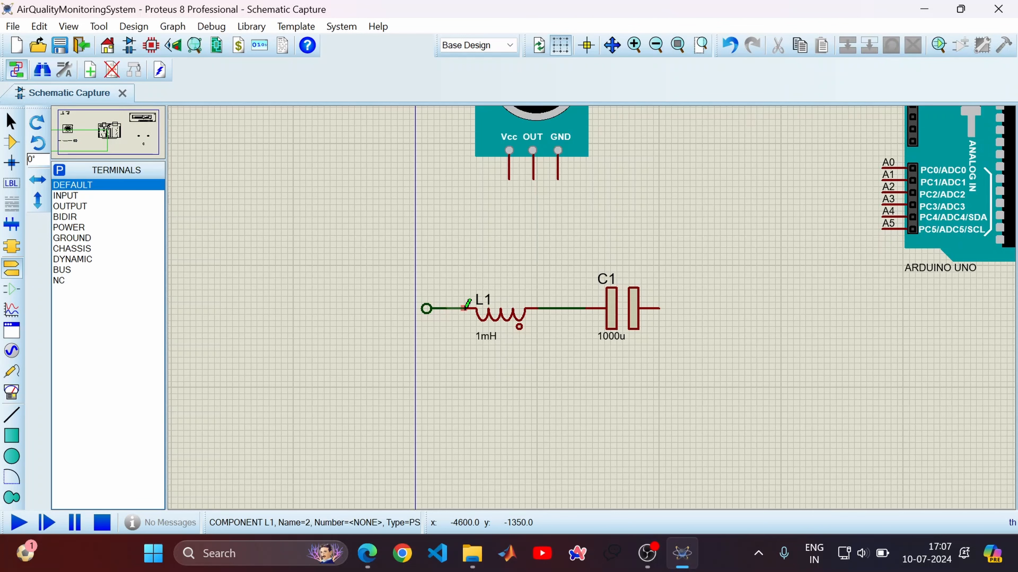
left_click(465, 309)
- Label the terminal connected to the inductor sensorOut
double_click(432, 312)
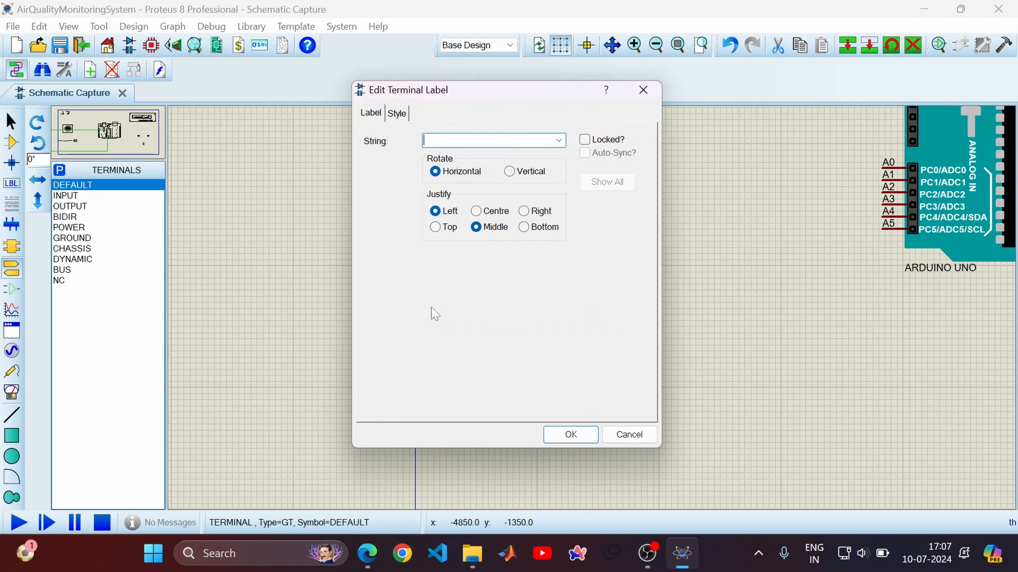
type("SE")
type("nsorOut")
key("Return")
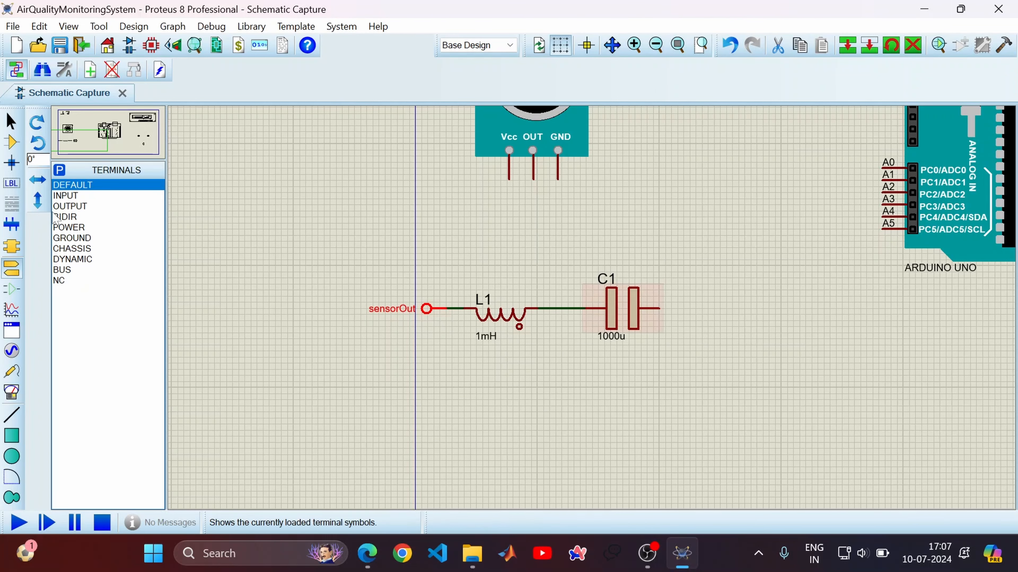
- Place a default terminal rotated 180 degrees to the right of the capacitor and wire it to the capacitor's free pin
left_click(73, 187)
left_click(694, 311)
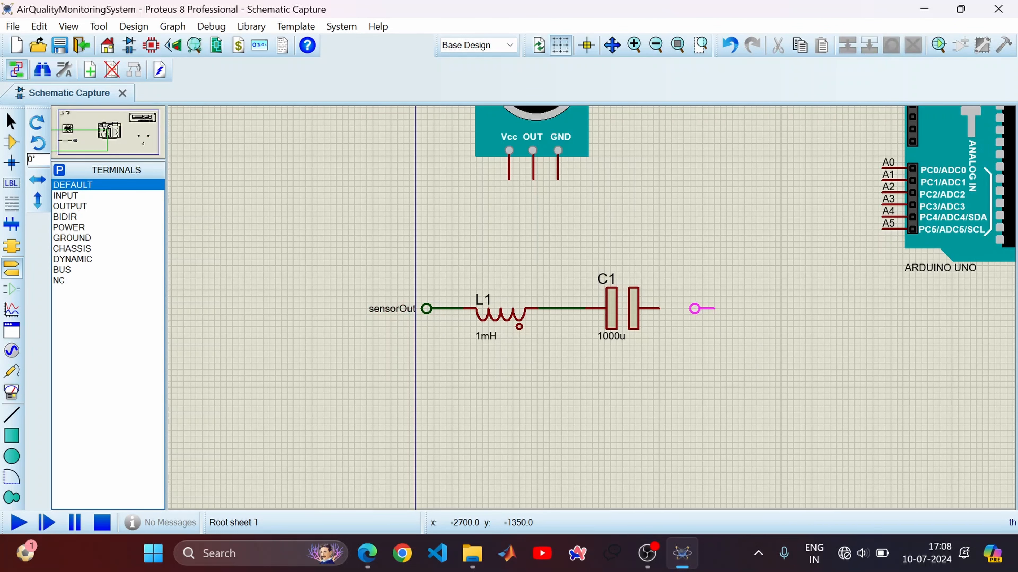
left_click(701, 308)
right_click(717, 308)
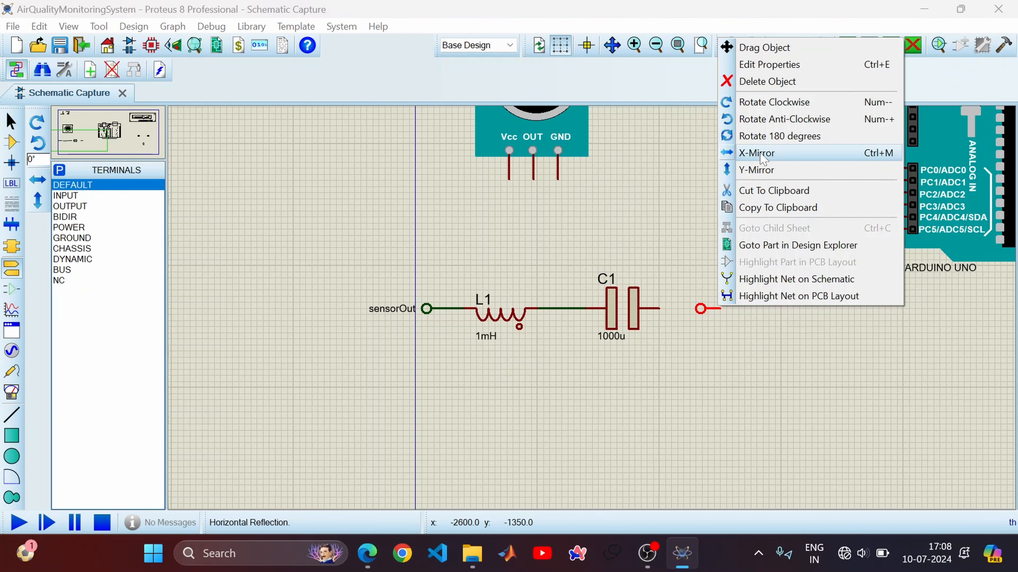
left_click(775, 137)
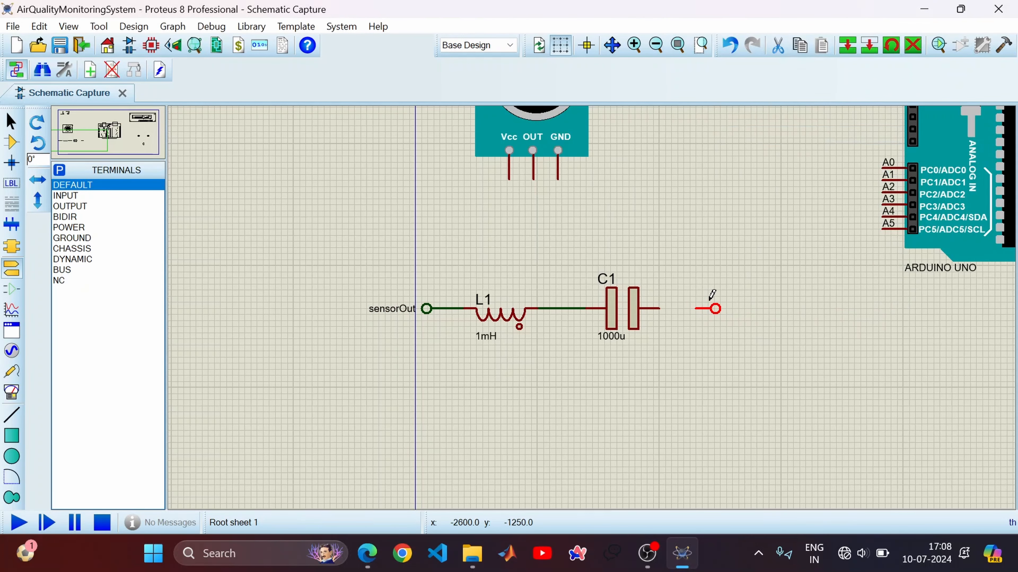
left_click(660, 308)
left_click(697, 309)
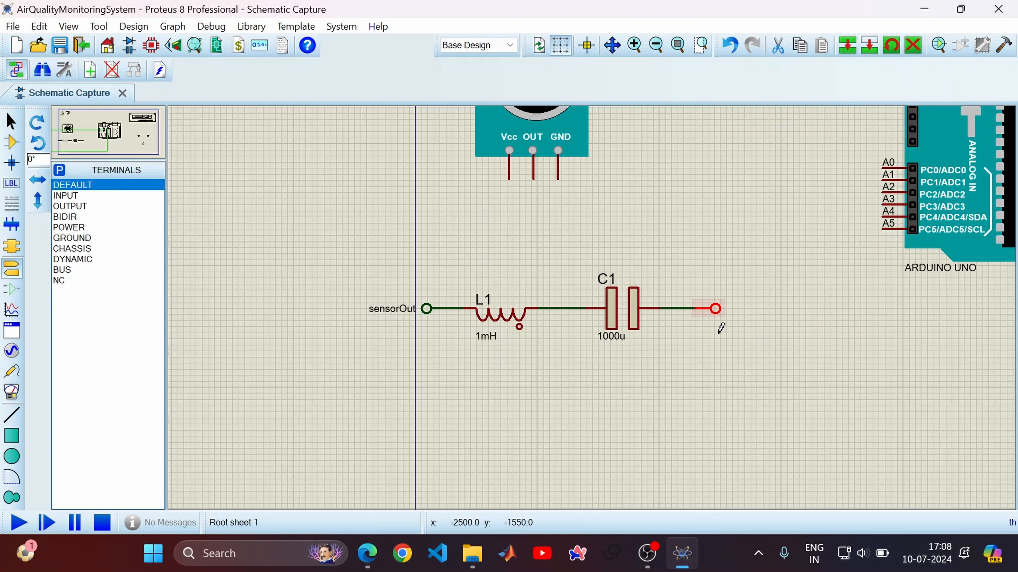
- Label the terminal connected to the capacitor GND
double_click(718, 310)
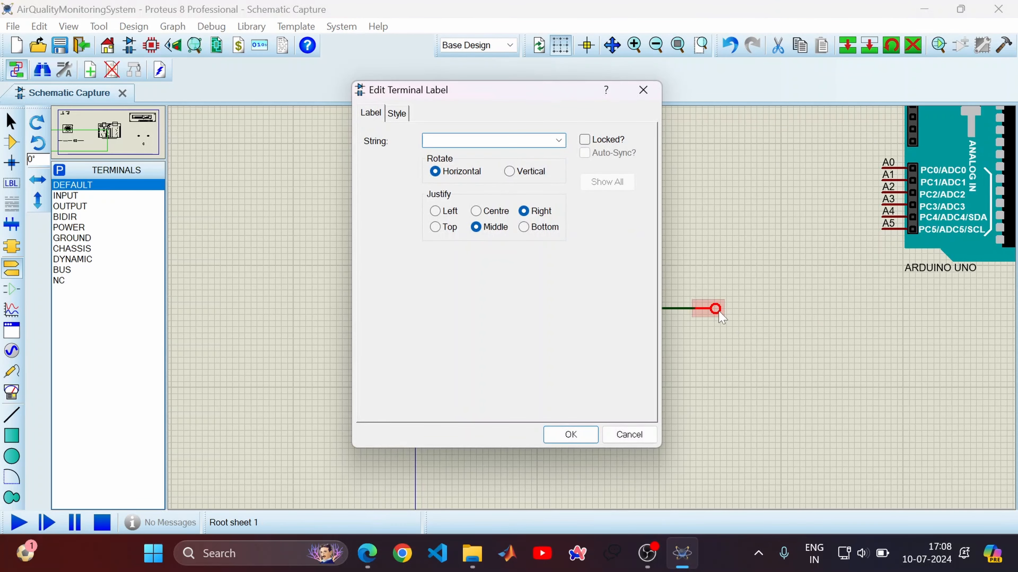
type("GND")
left_click(570, 435)
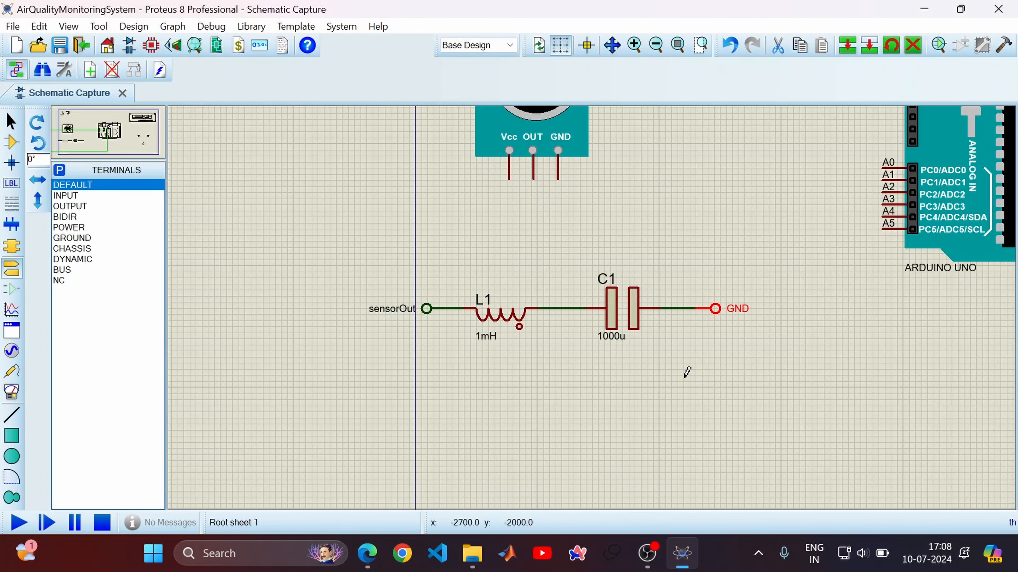
- Place a default terminal above the inductor-capacitor junction, wire it to the connection between them, and label it A0
left_click(557, 247)
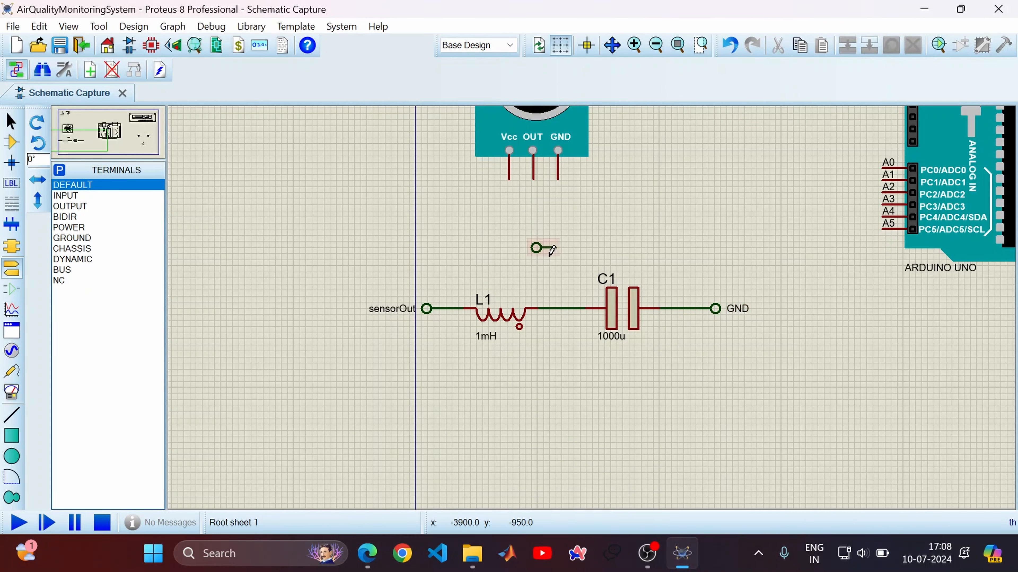
left_click(555, 247)
left_click(561, 308)
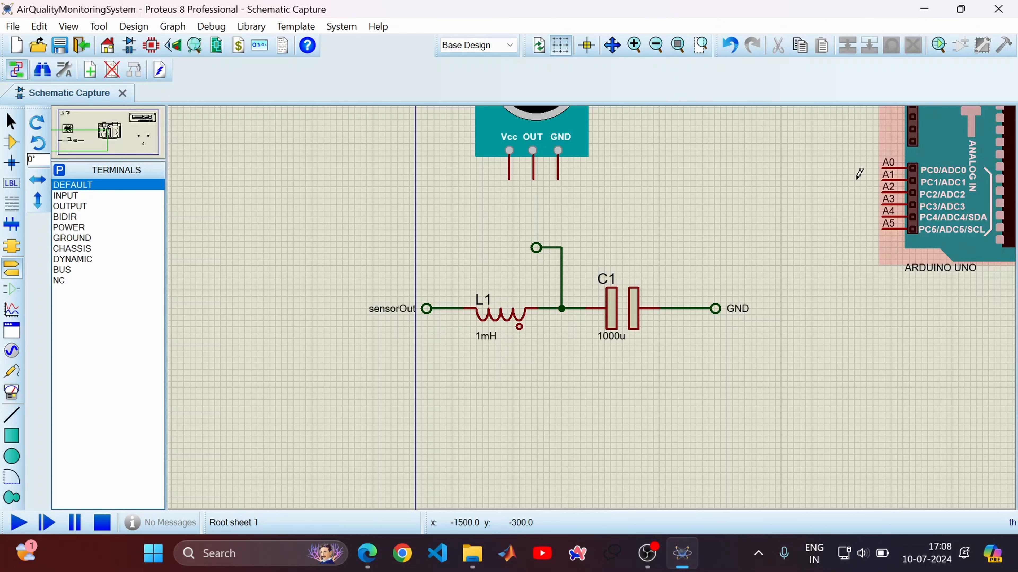
double_click(538, 248)
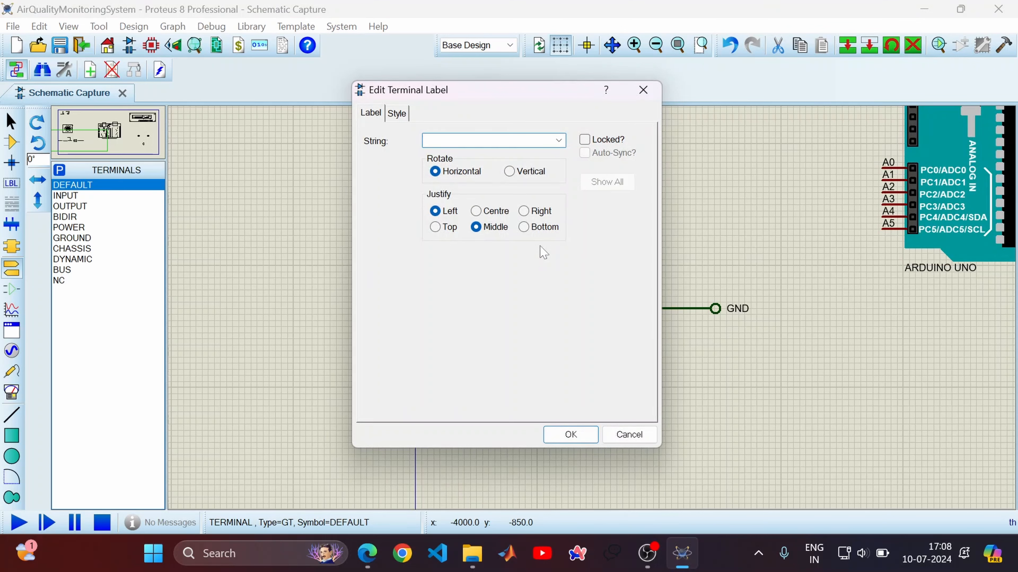
key("Return")
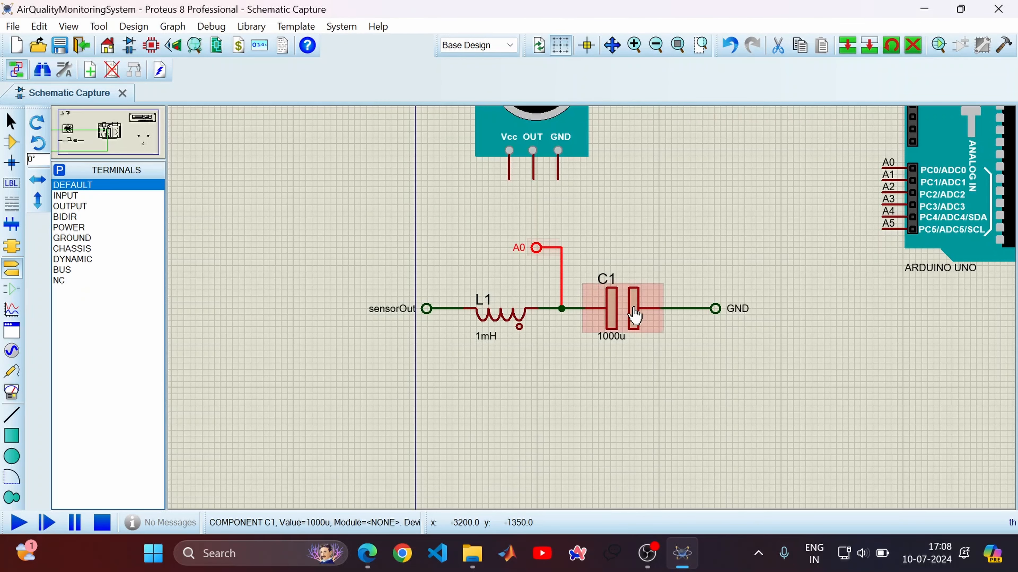
- Place a default terminal to the left of the Arduino's A0 pin, wire it to that pin, and label it A0
left_click(793, 170)
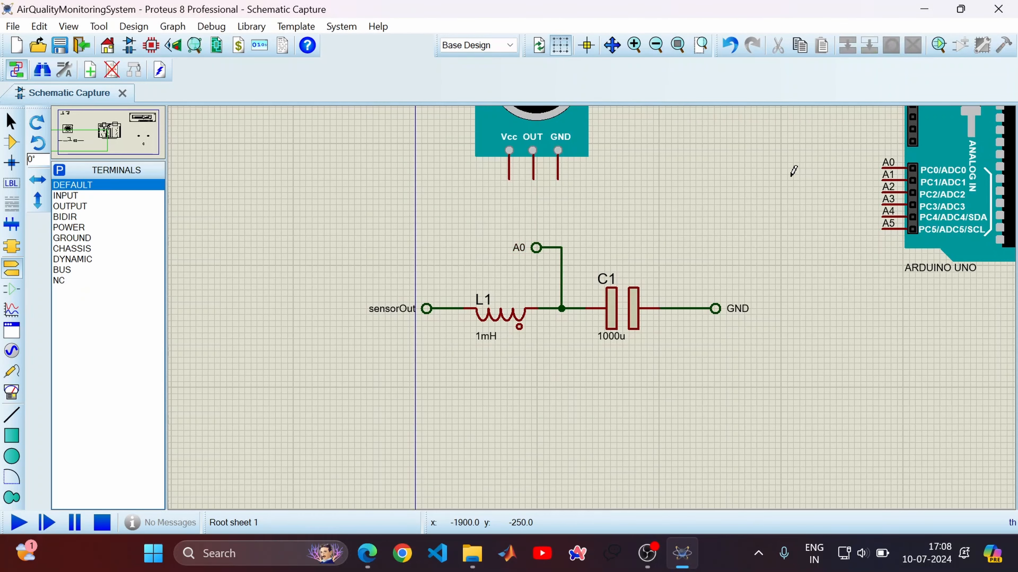
left_click(816, 168)
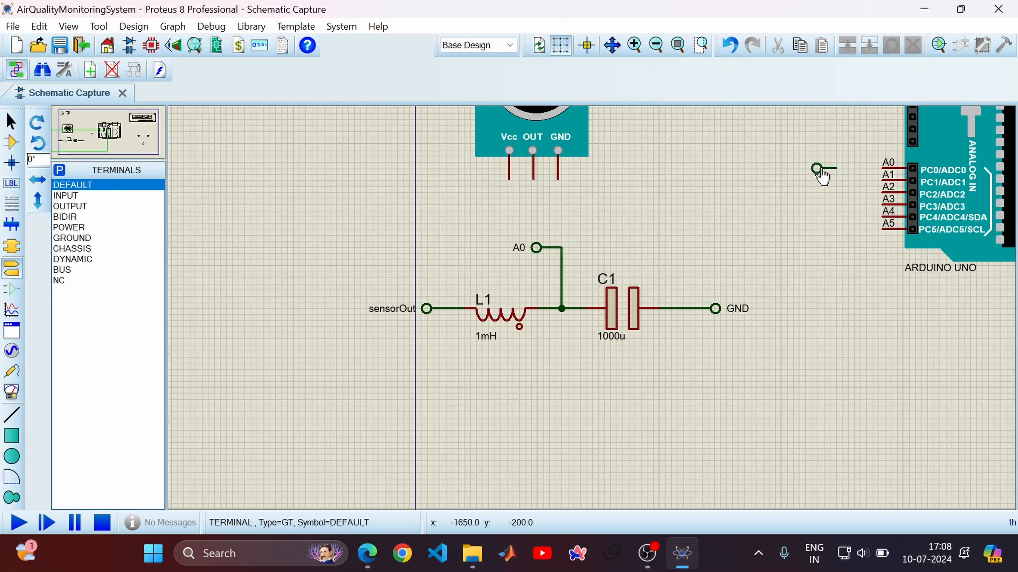
left_click(836, 168)
left_click(883, 168)
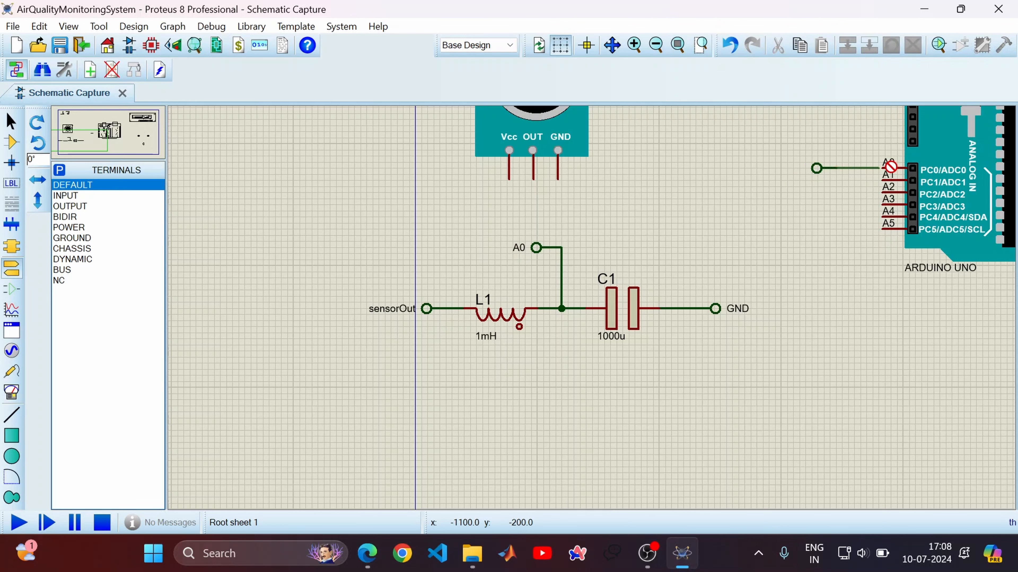
double_click(818, 168)
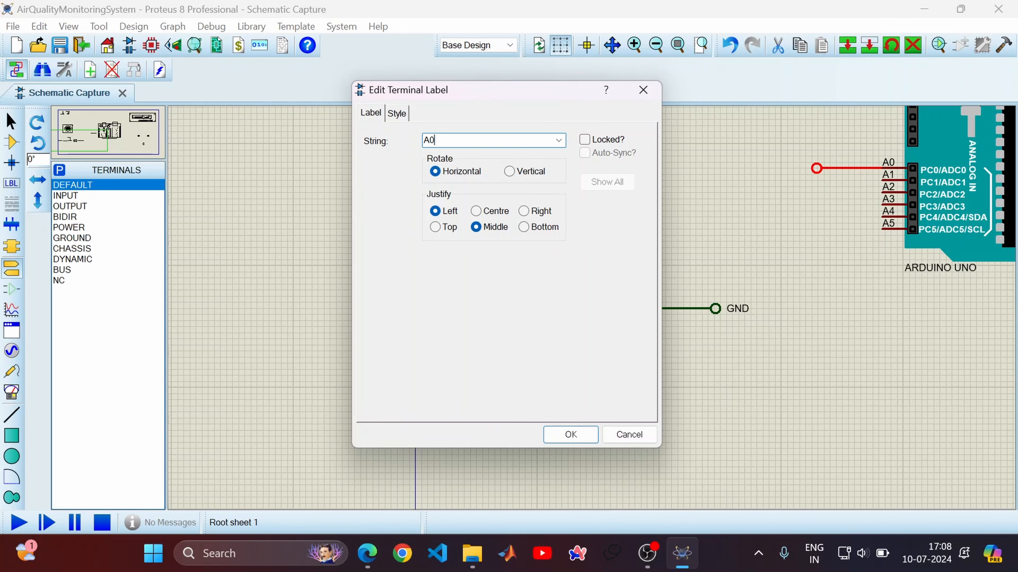
left_click(569, 434)
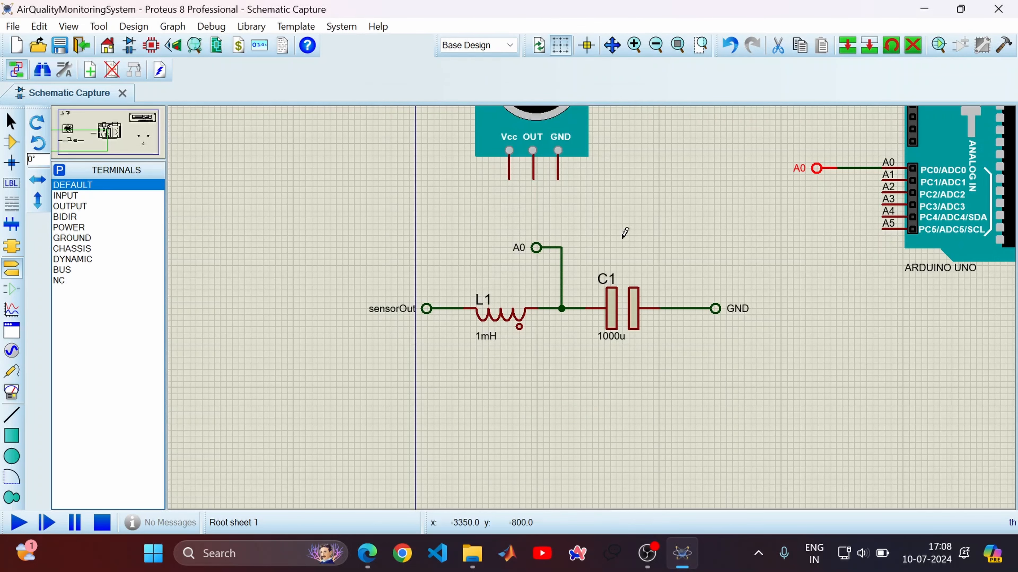
- Place three default terminals below the Vcc, OUT and GND pins of the MQ-2 gas sensor
scroll(512, 286, "down", 1)
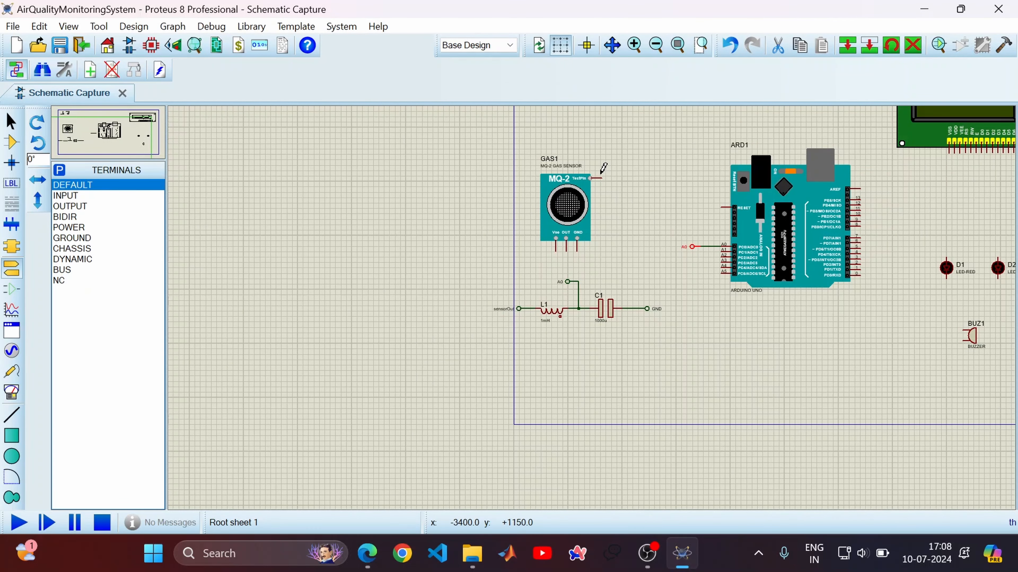
scroll(617, 170, "up", 1)
scroll(521, 326, "down", 1)
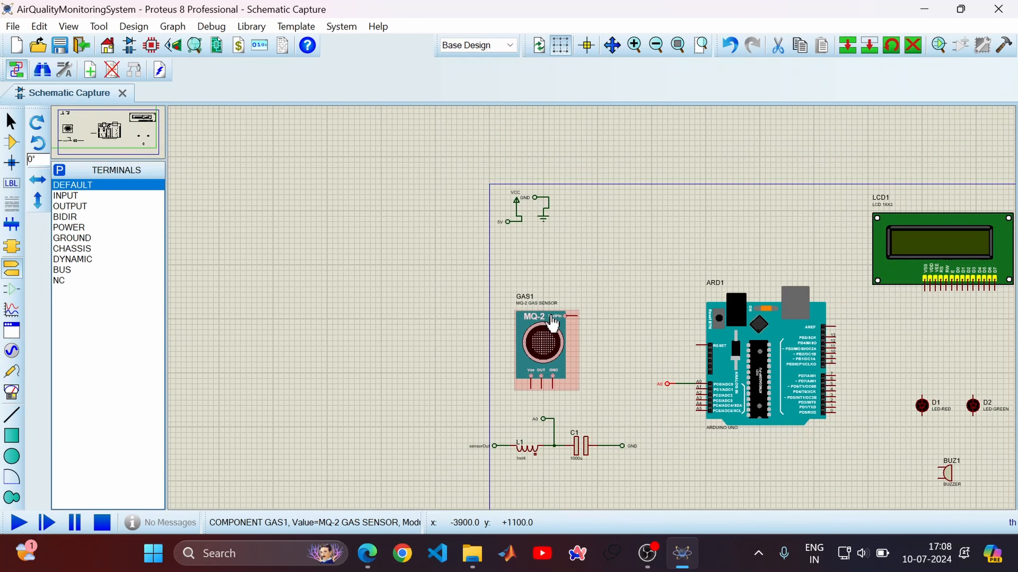
scroll(541, 398, "up", 3)
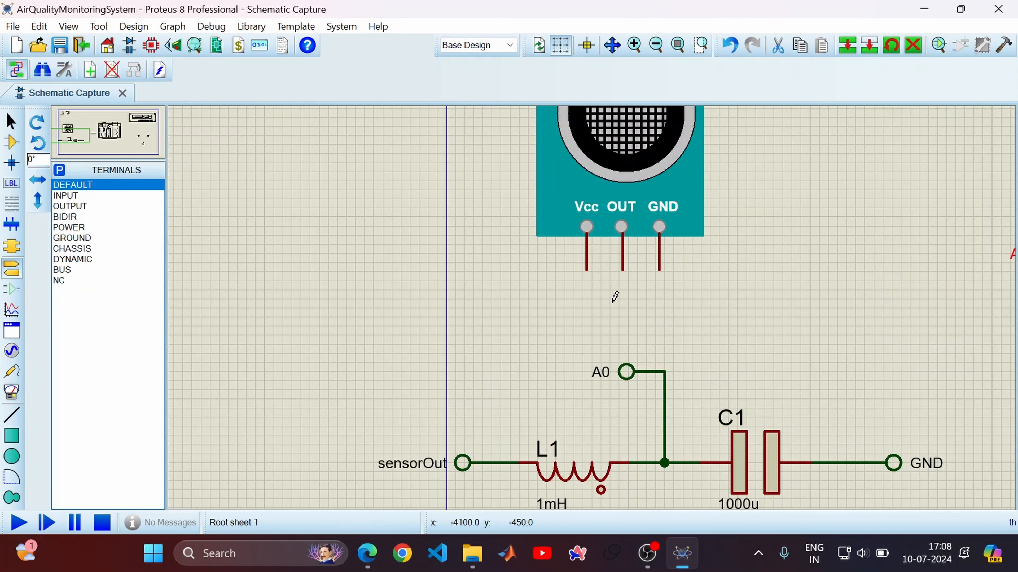
left_click(578, 299)
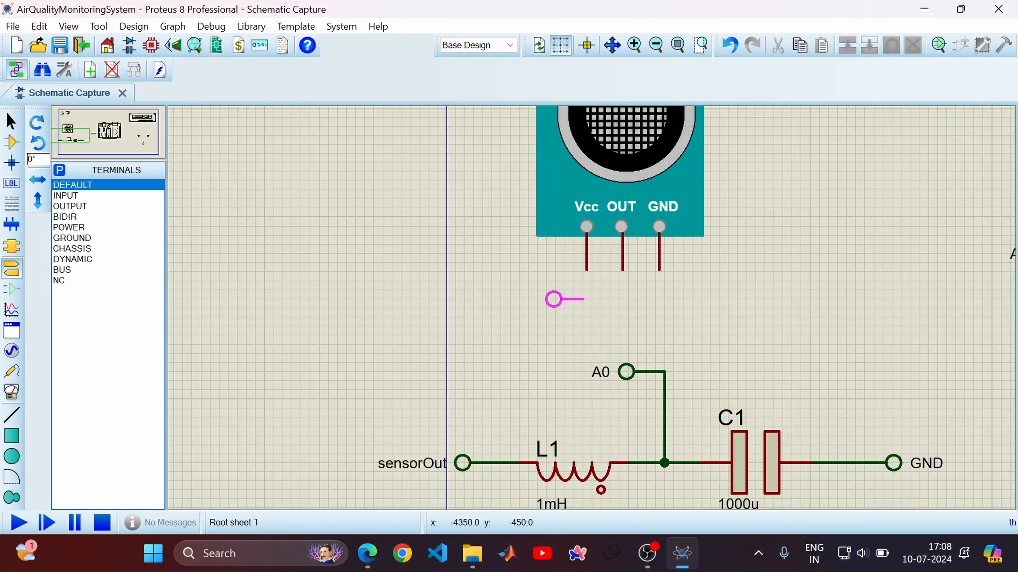
left_click(554, 298)
left_click(589, 317)
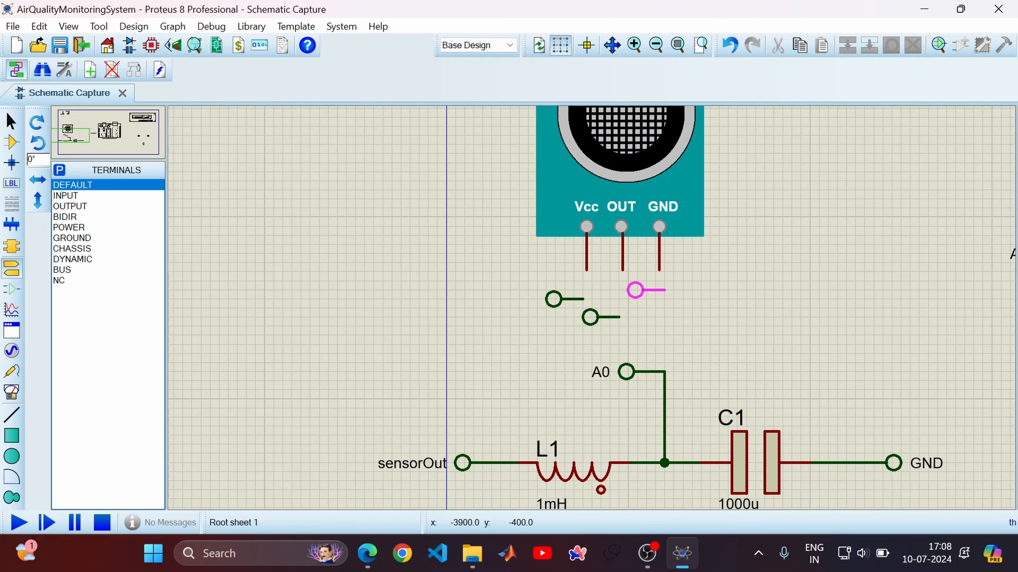
left_click(635, 290)
- Rotate the terminal near the sensor's GND pin 180 degrees and move it just right of that pin
right_click(652, 295)
left_click(711, 116)
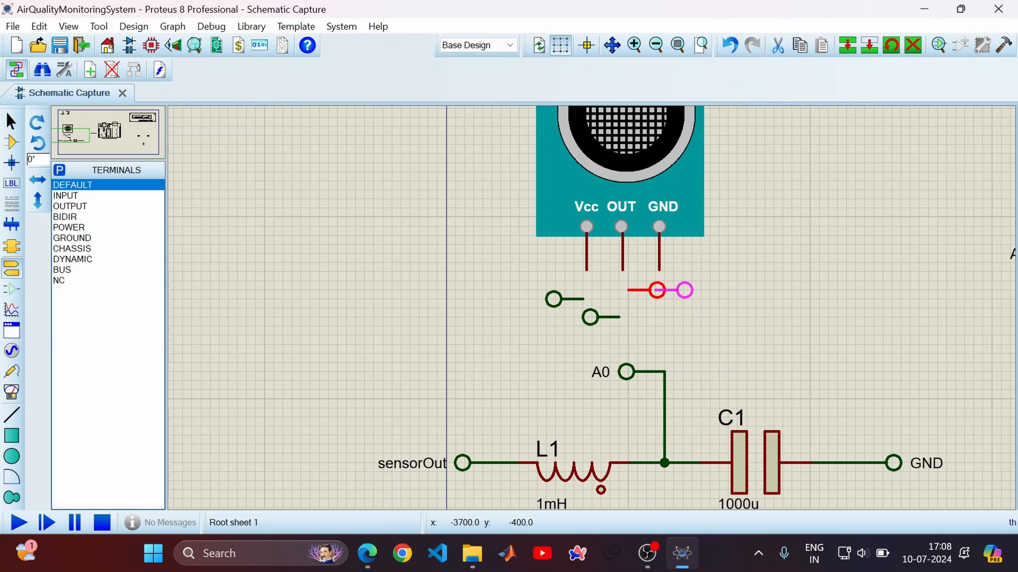
left_click_drag(684, 289, 693, 290)
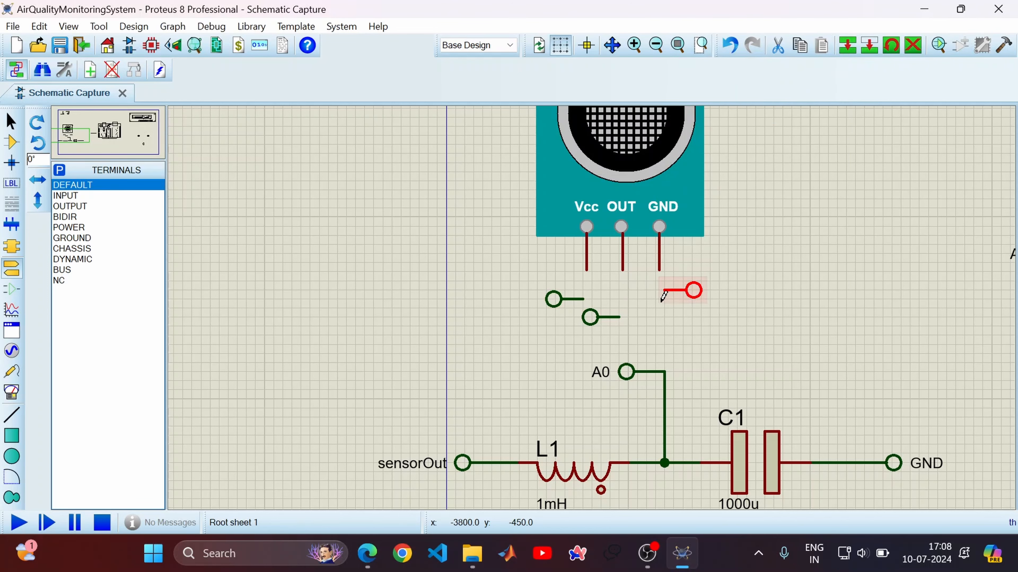
- Rotate the middle terminal so its connection end faces up and position it directly below the sensor's OUT pin
left_click(600, 319)
right_click(605, 319)
left_click(673, 104)
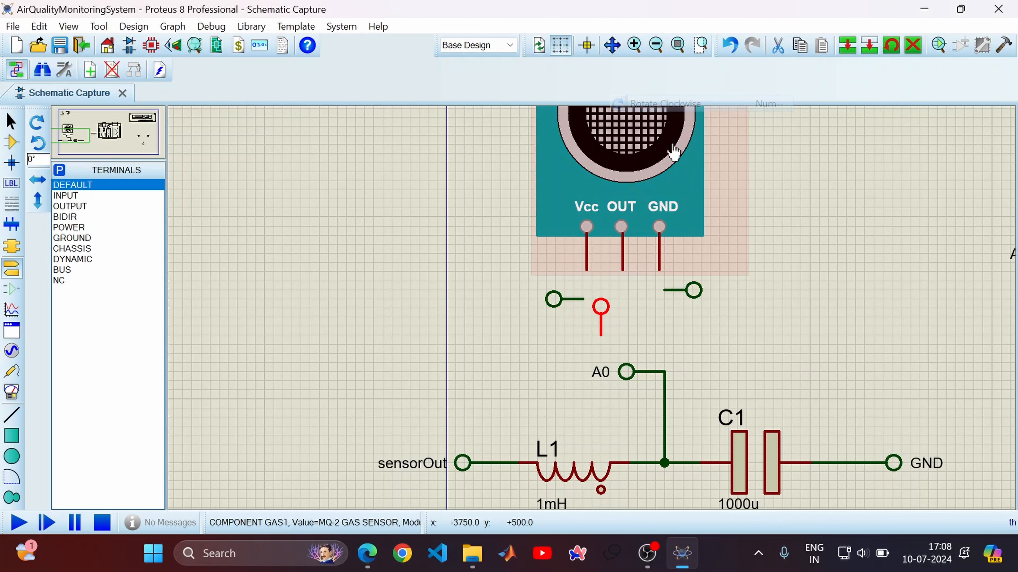
right_click(617, 319)
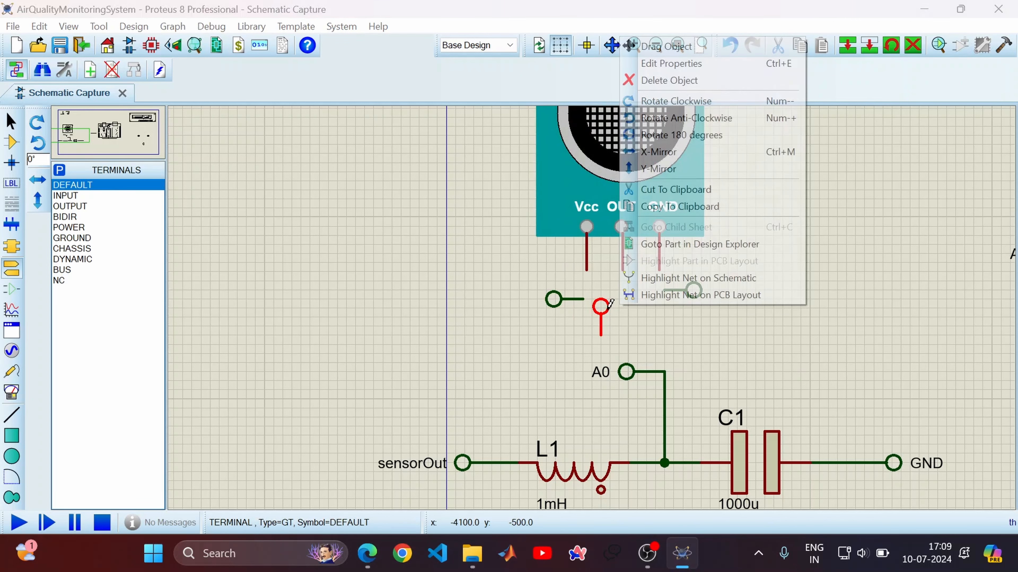
left_click(700, 137)
mouse_move(610, 337)
left_mouse_down()
mouse_move(629, 327)
mouse_move(619, 320)
left_mouse_up()
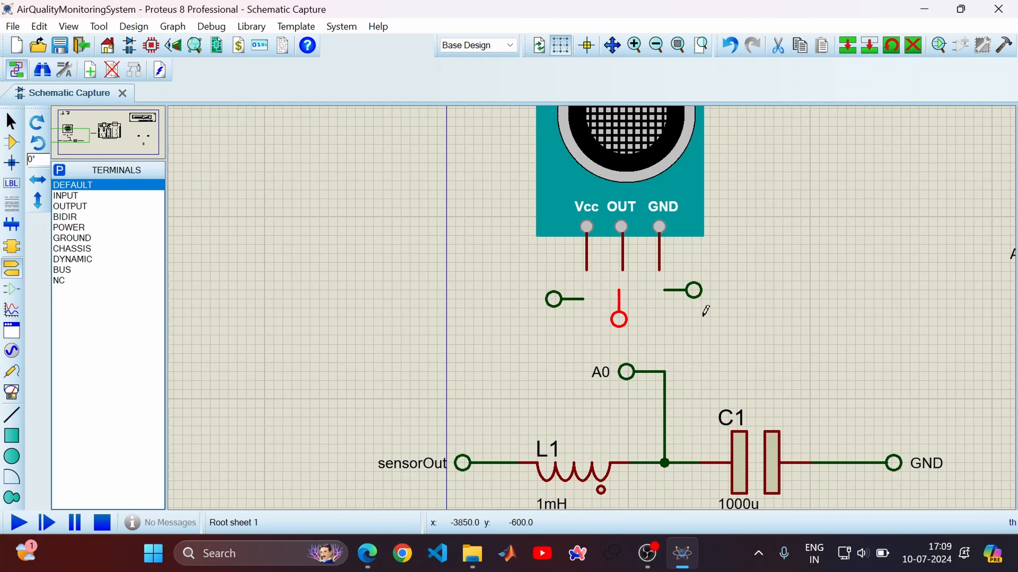
- Wire the gas sensor's Vcc, OUT and GND pins to their nearest terminals
left_click(587, 268)
left_click(584, 298)
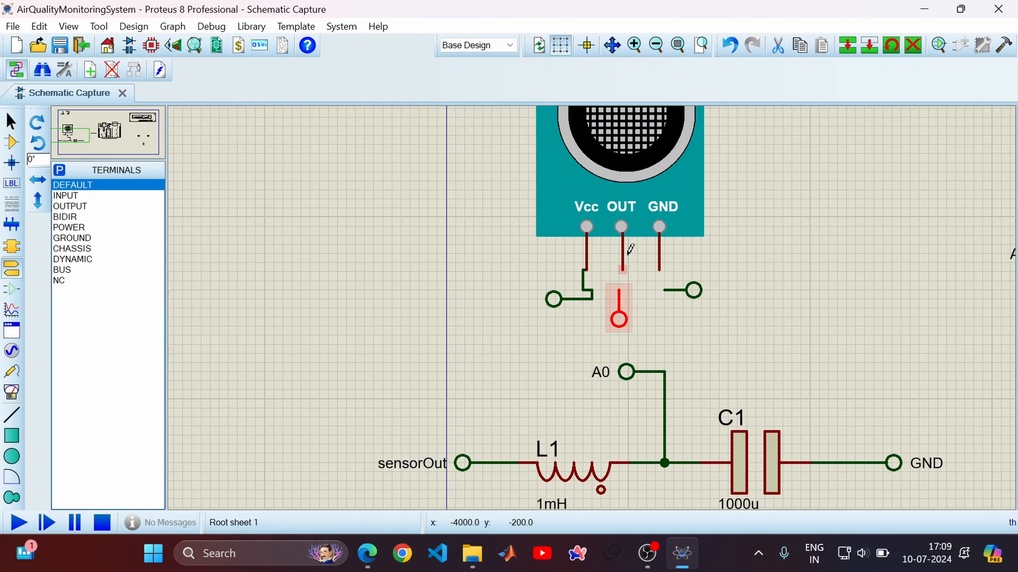
left_click(622, 269)
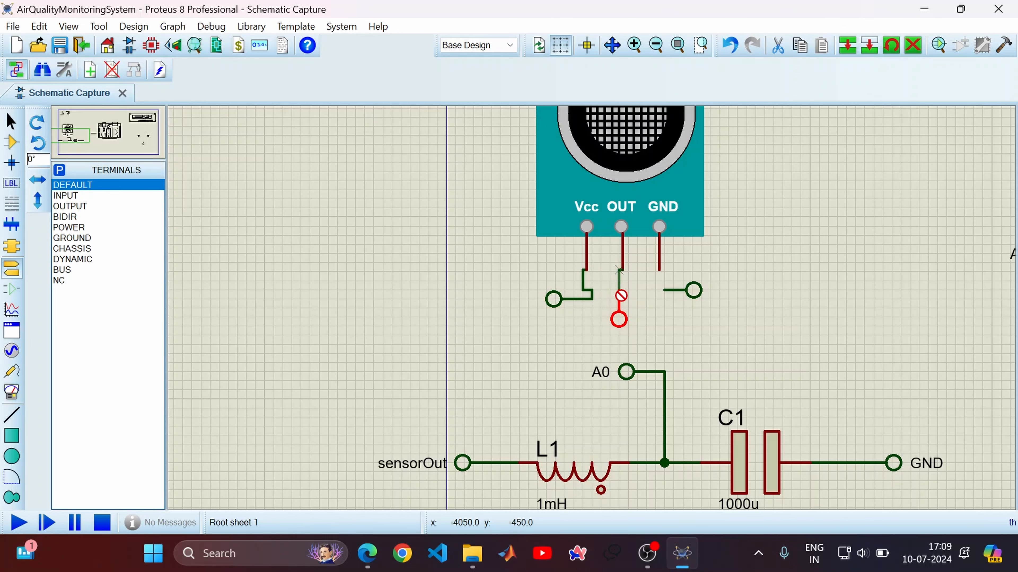
scroll(620, 297, "up", 3)
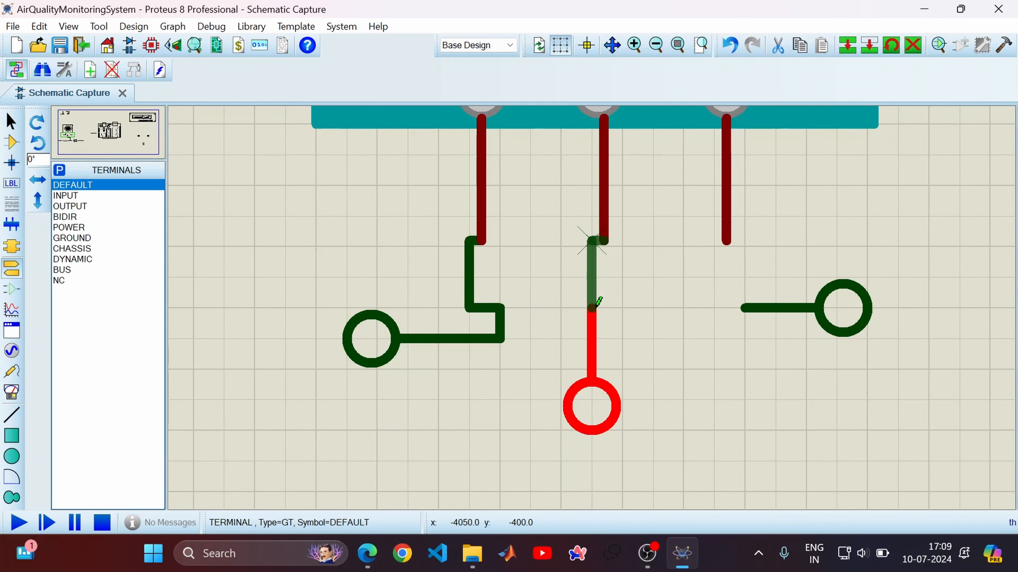
left_click(599, 301)
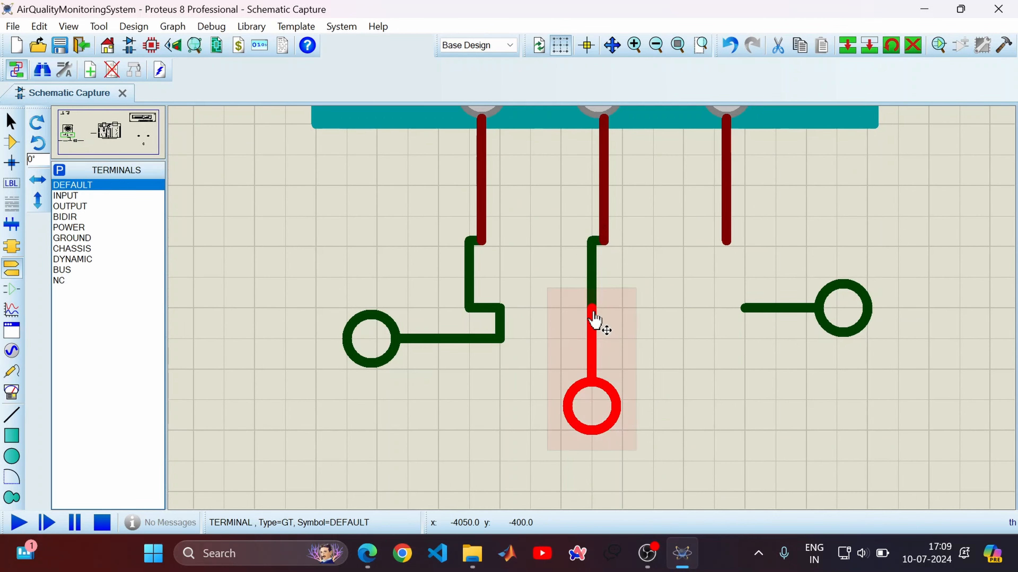
left_click(723, 243)
left_click(743, 308)
scroll(601, 273, "down", 1)
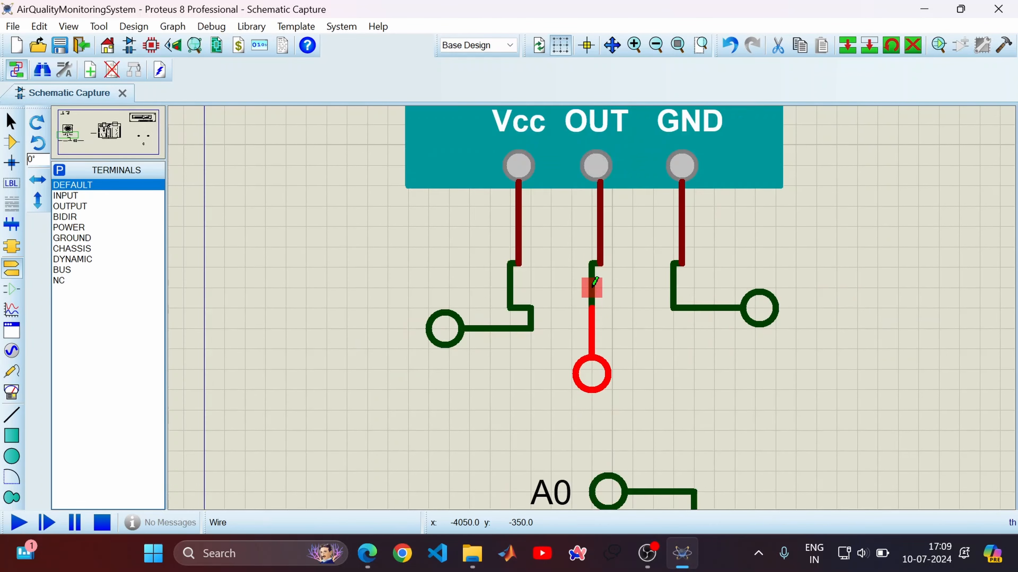
- Label the terminal wired to the gas sensor's GND pin GND
scroll(594, 284, "down", 3)
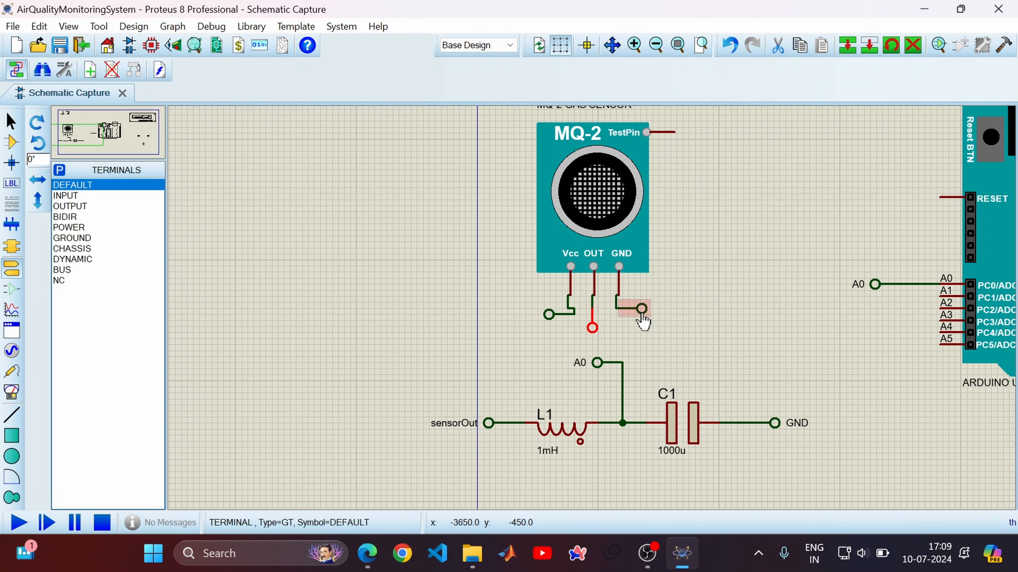
double_click(643, 319)
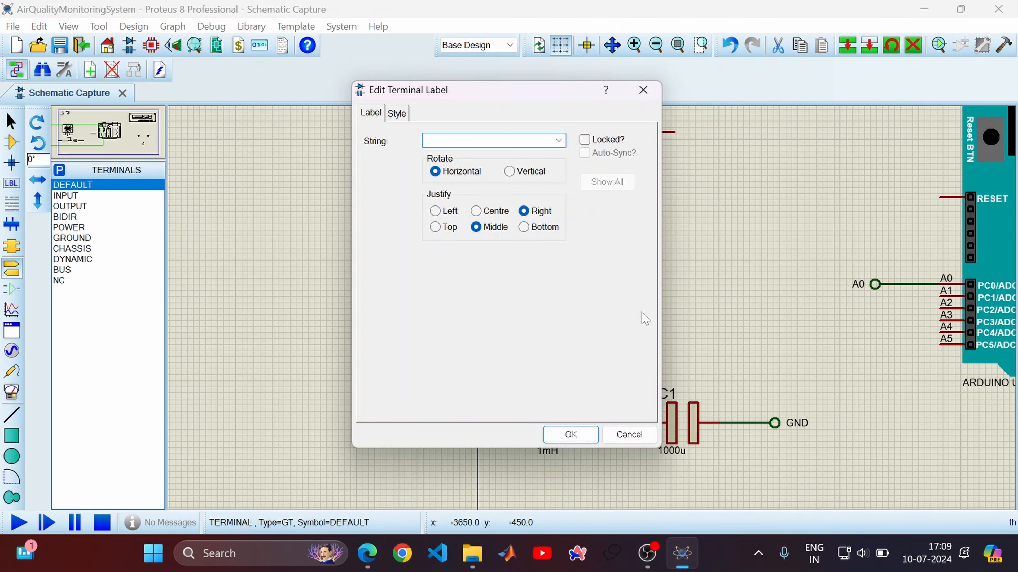
type("GND")
key("Return")
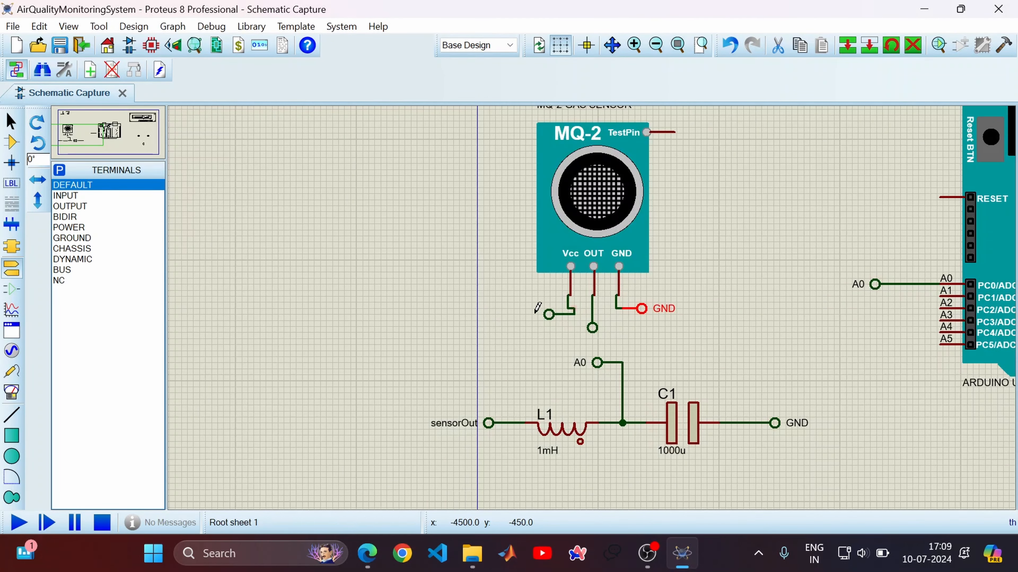
- Label the gas sensor's Vcc terminal 5V and its OUT terminal sensorOut
double_click(547, 316)
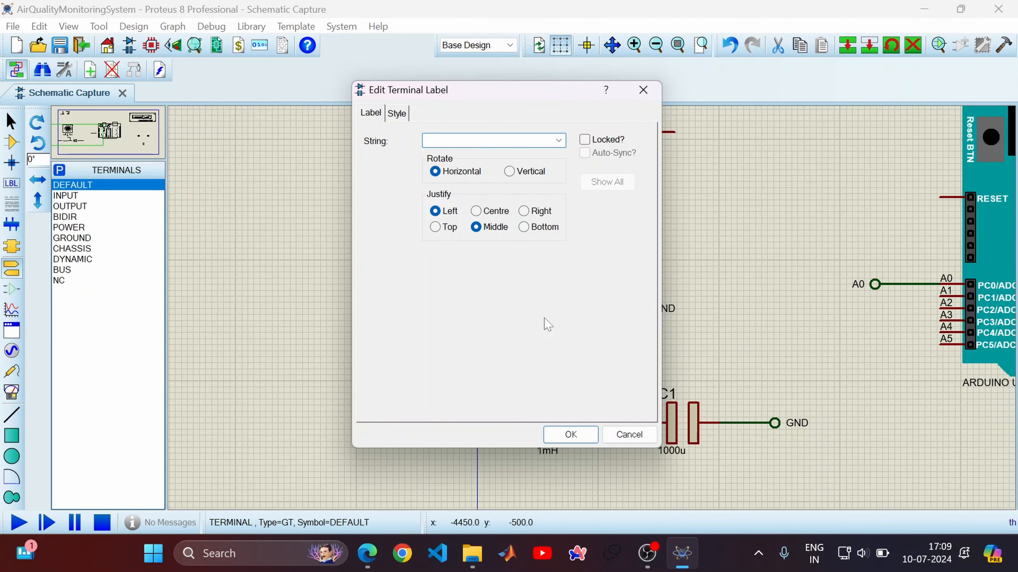
key("Return")
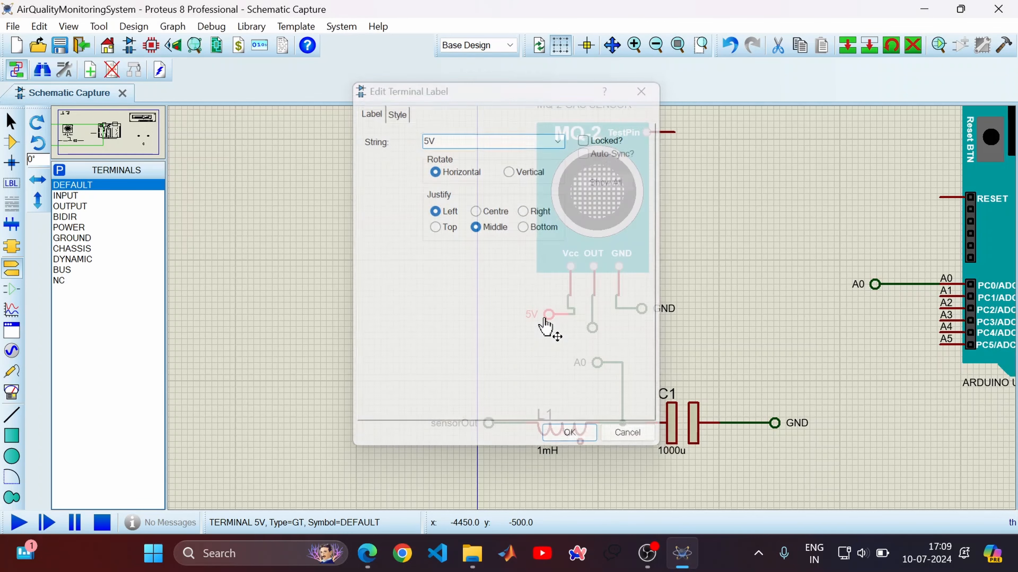
double_click(592, 328)
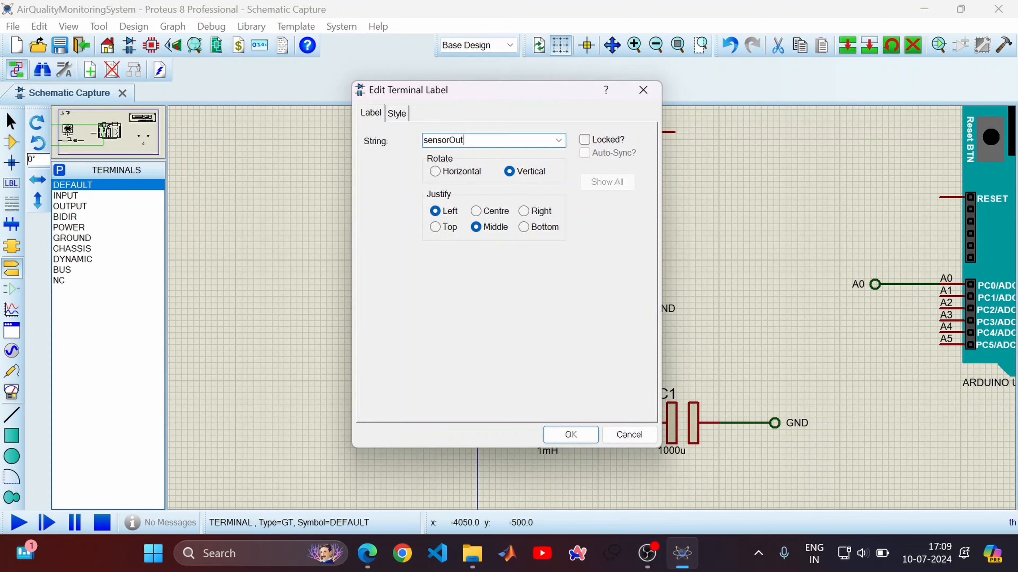
key("Return")
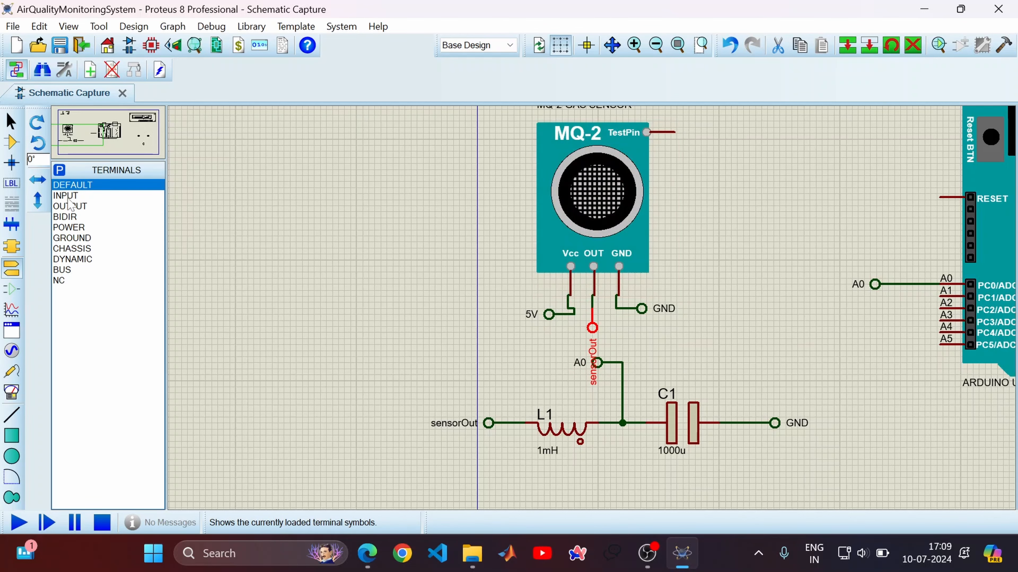
- Search the device library for pot and add the POT-HG potentiometer to the device list
left_click(11, 143)
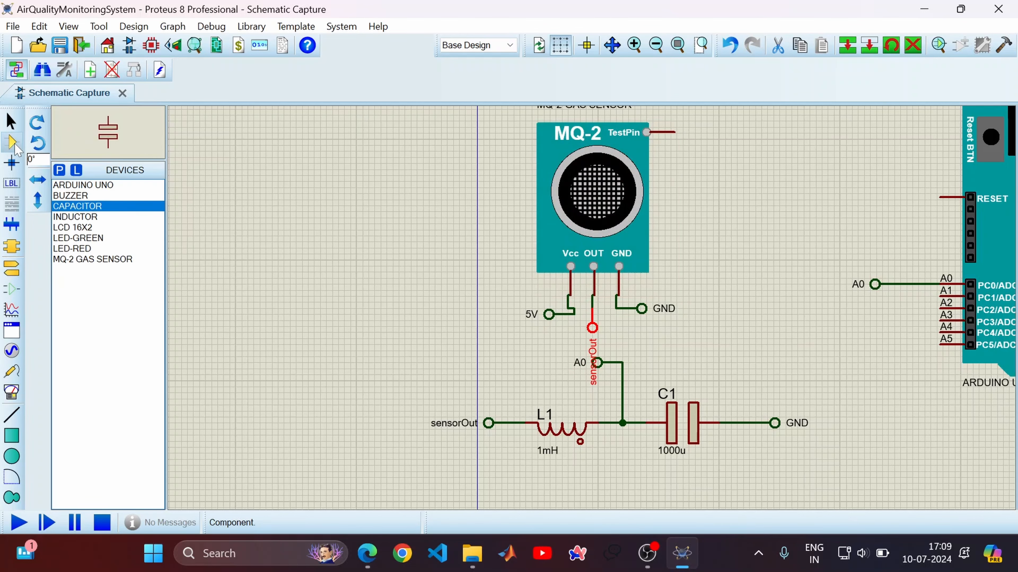
left_click(60, 170)
type("[")
key("BackSpace")
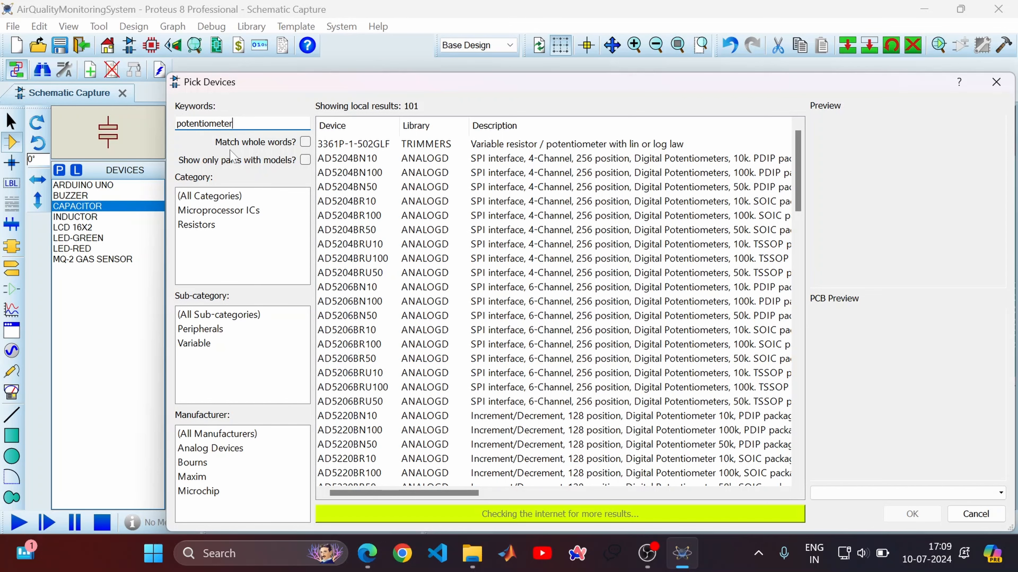
scroll(500, 276, "down", 7)
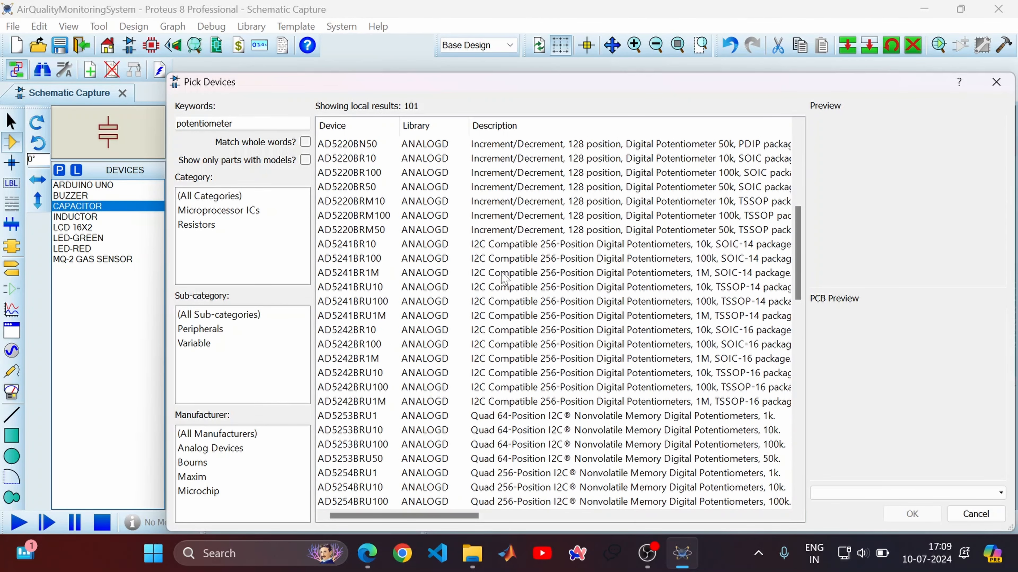
scroll(502, 276, "up", 7)
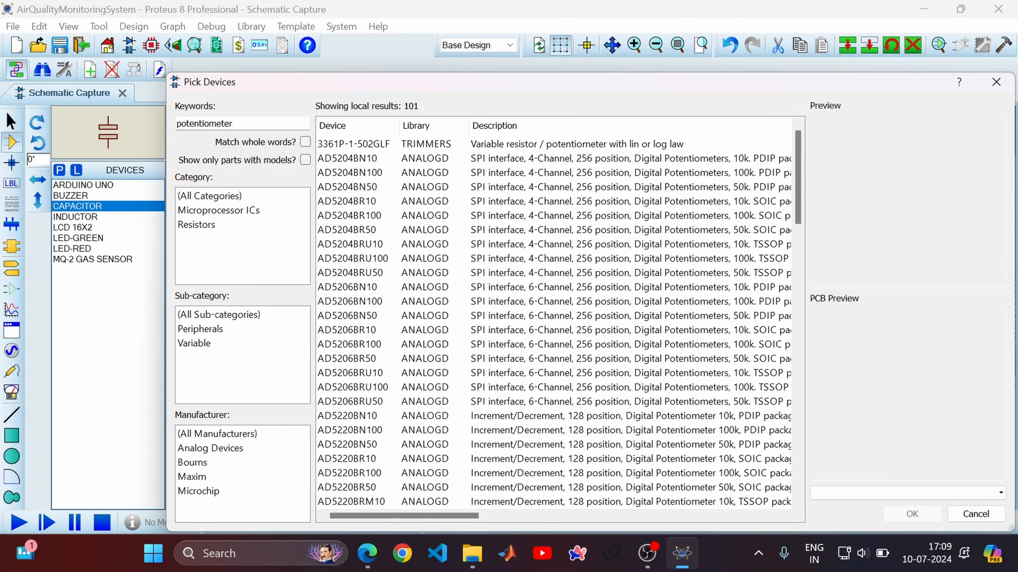
key("BackSpace")
key("BackSpace")
key("BackSpace")
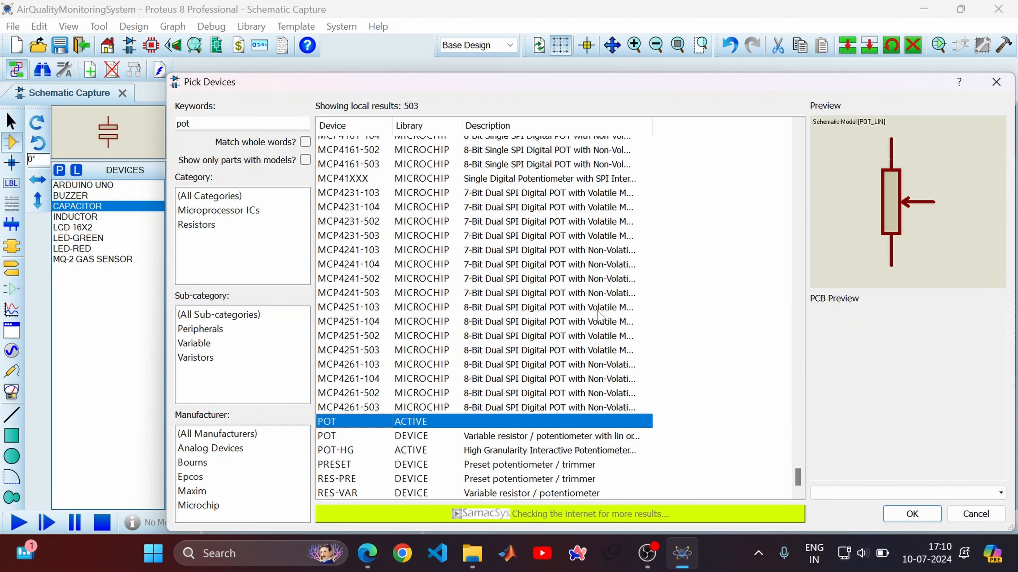
left_click(439, 437)
left_click(436, 451)
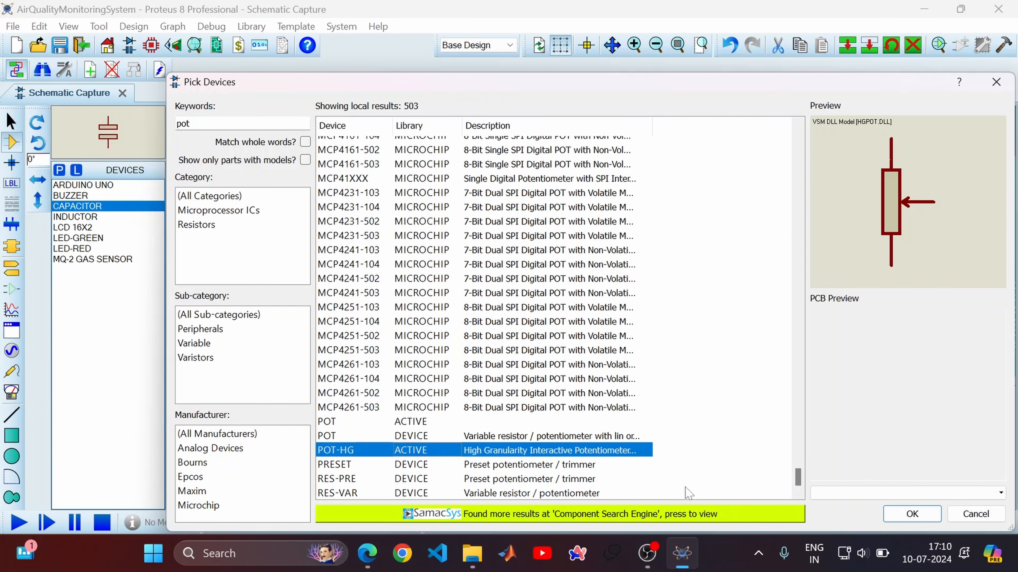
left_click(900, 515)
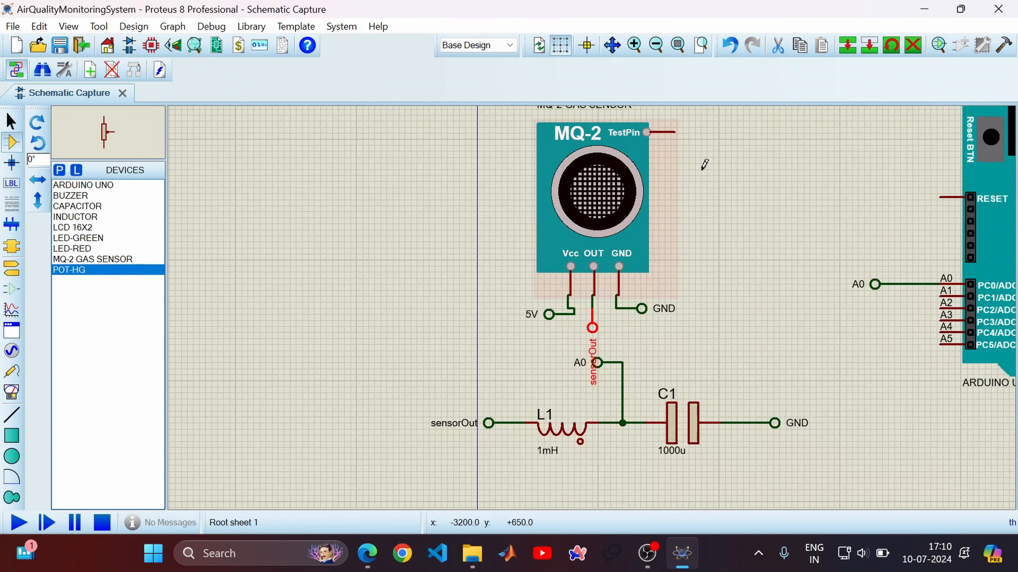
- Place the POT-HG beside the gas sensor, mirror it so its wiper faces the sensor, and line the wiper up with TestPin
left_click(724, 165)
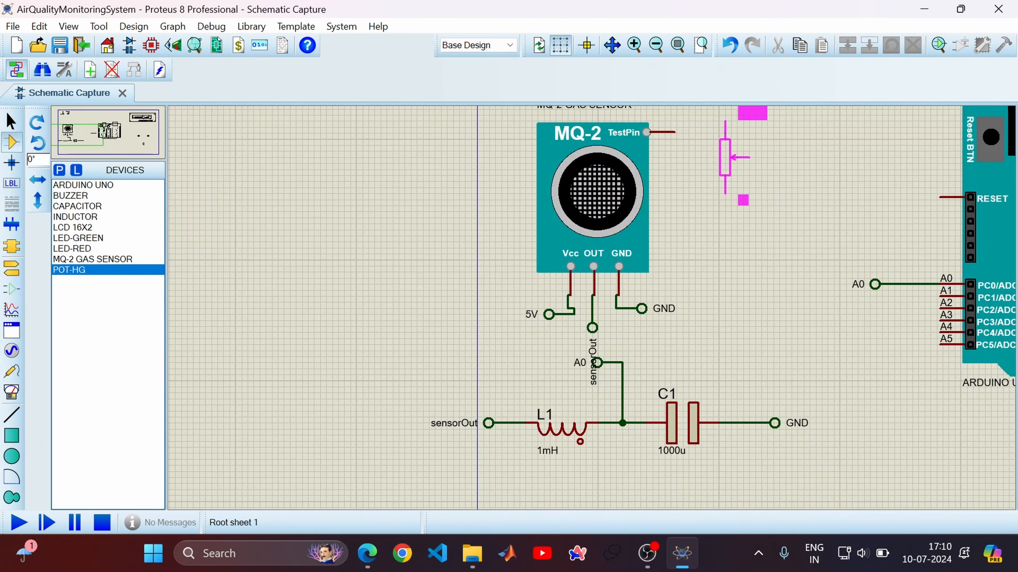
scroll(725, 160, "up", 1)
left_click(601, 288)
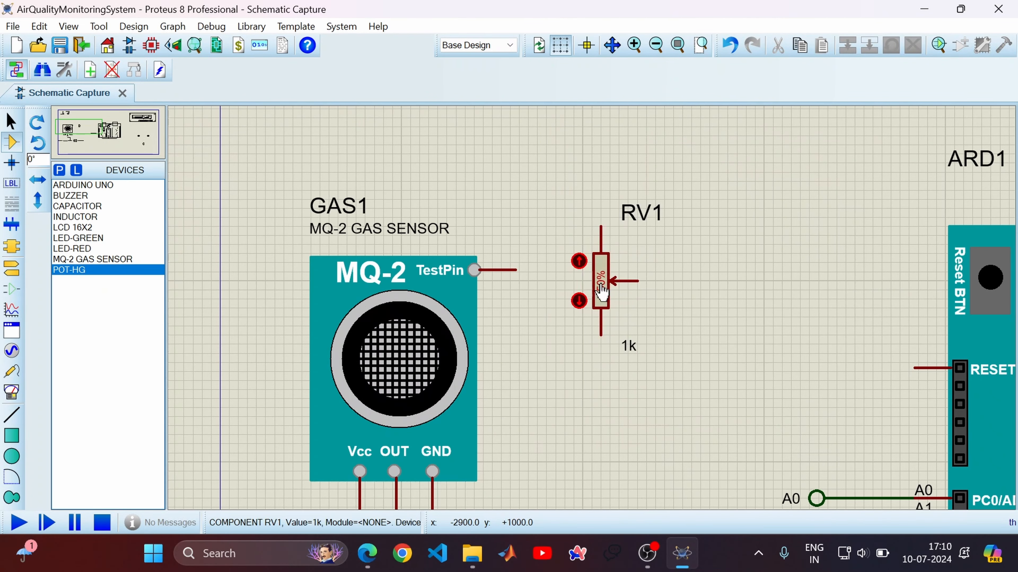
right_click(601, 288)
left_click(673, 165)
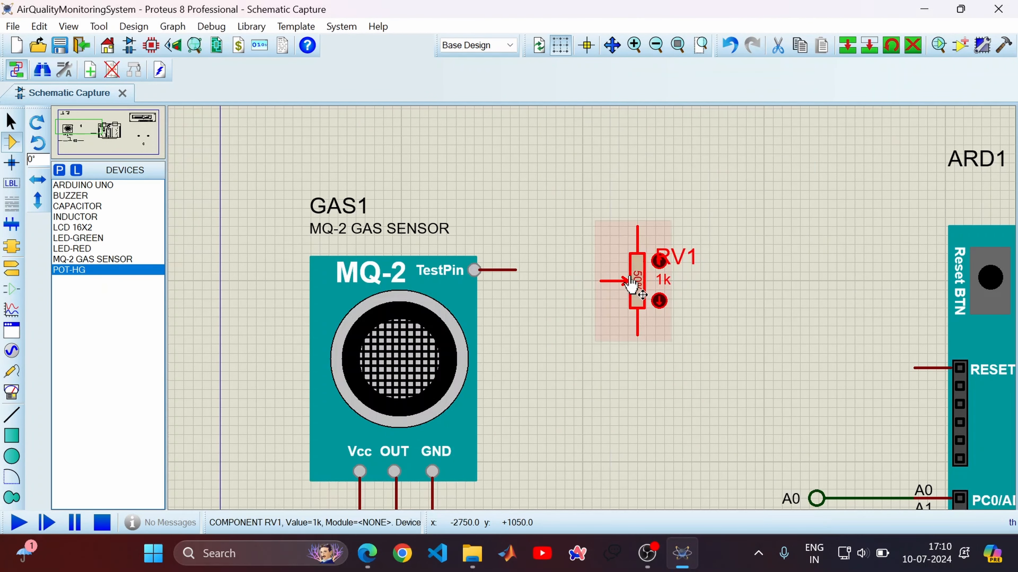
left_click_drag(631, 283, 620, 273)
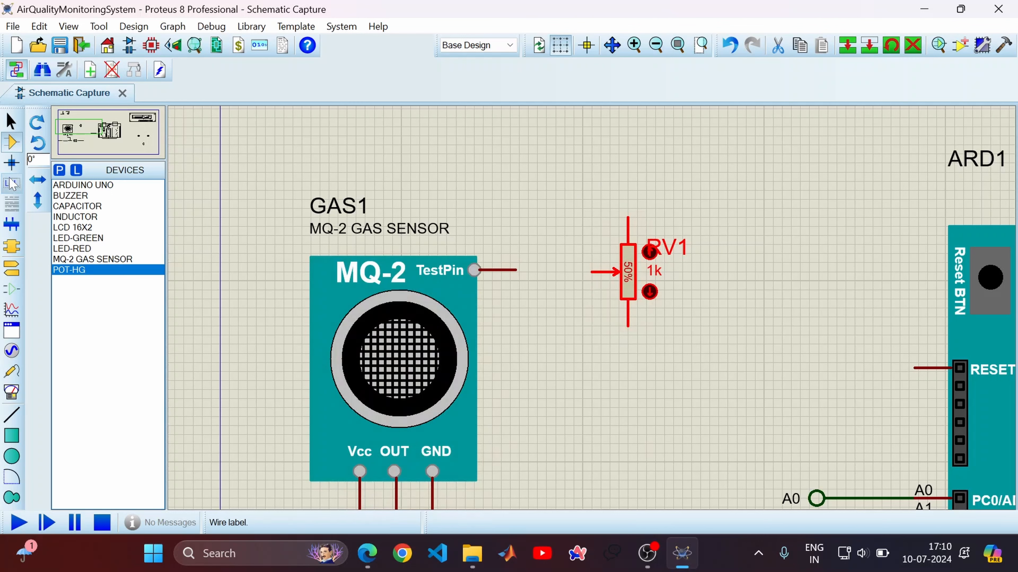
- Place one default terminal just below the potentiometer and another just above it
left_click(12, 274)
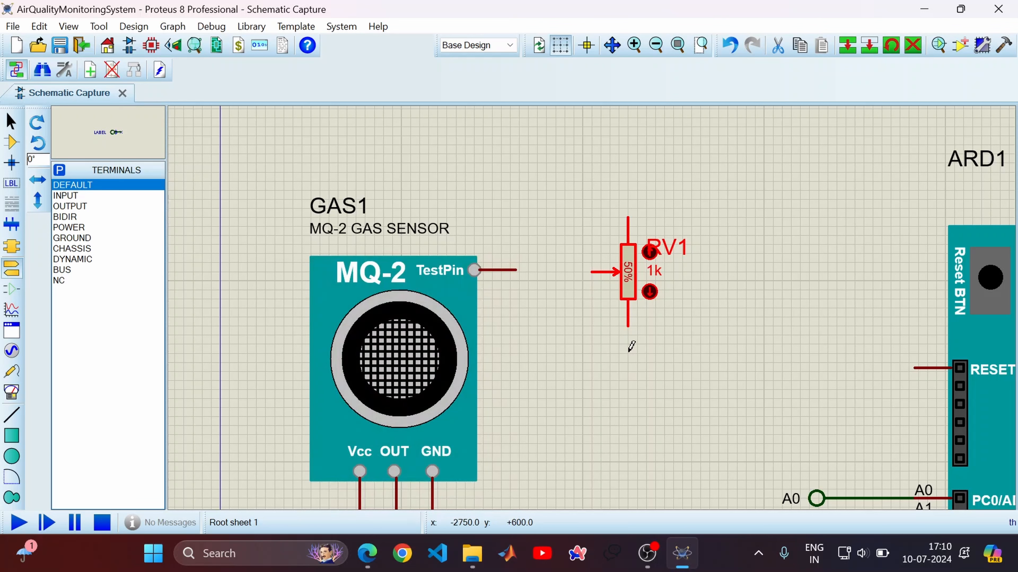
left_click(602, 346)
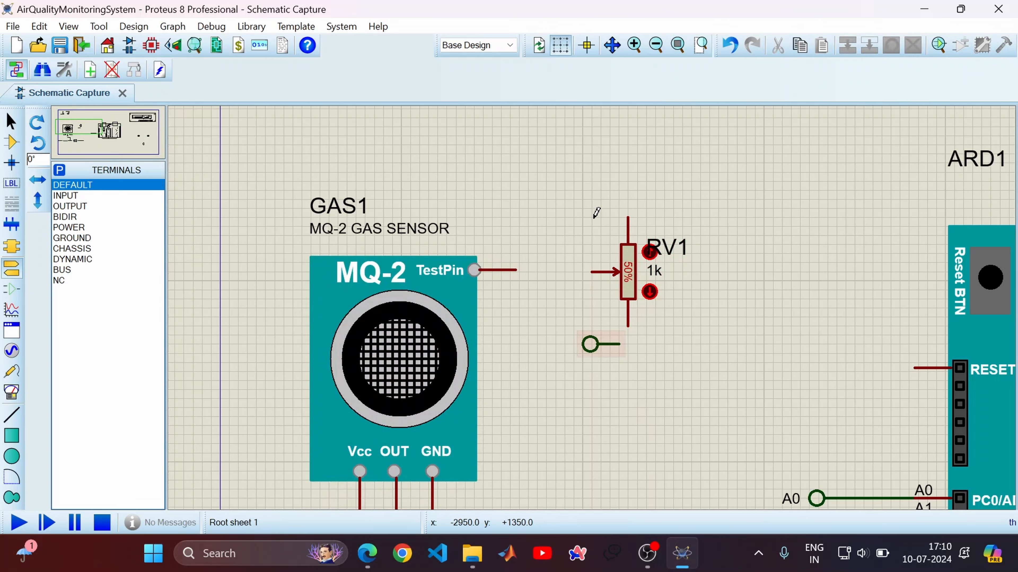
left_click(611, 190)
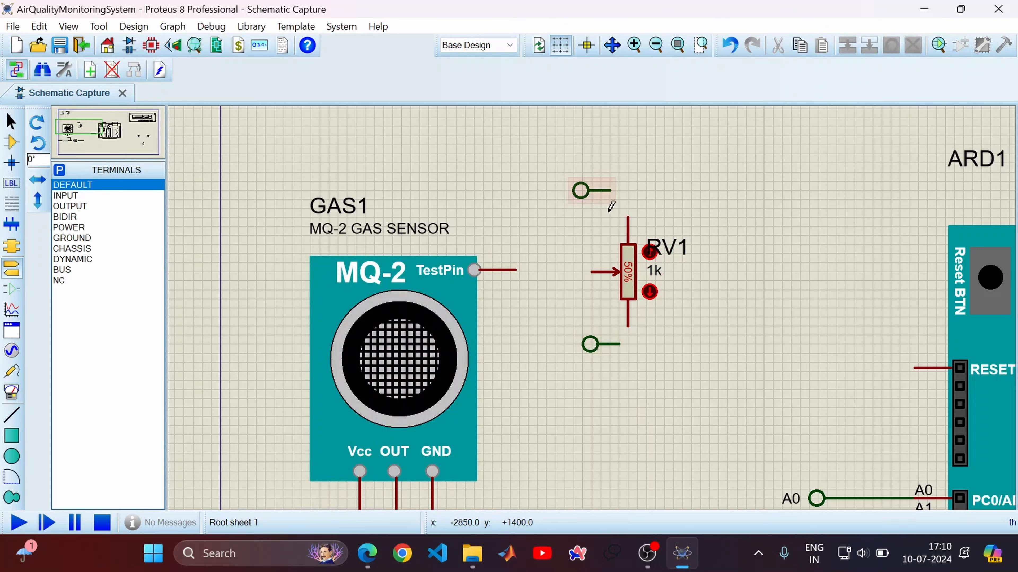
- Wire the potentiometer's upper and lower ends to their nearest terminals, and the gas sensor's TestPin to the wiper
left_click(612, 190)
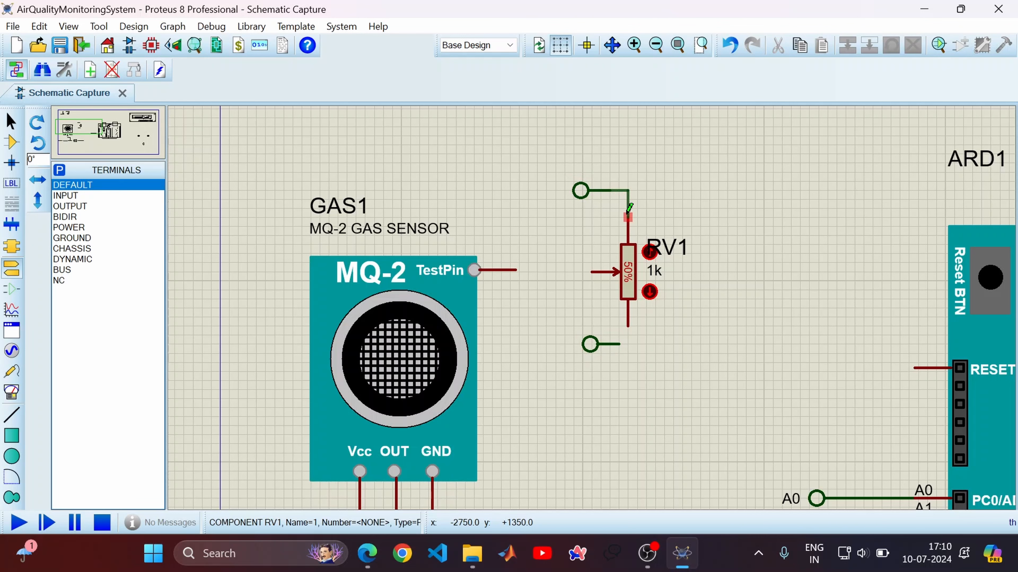
left_click(629, 208)
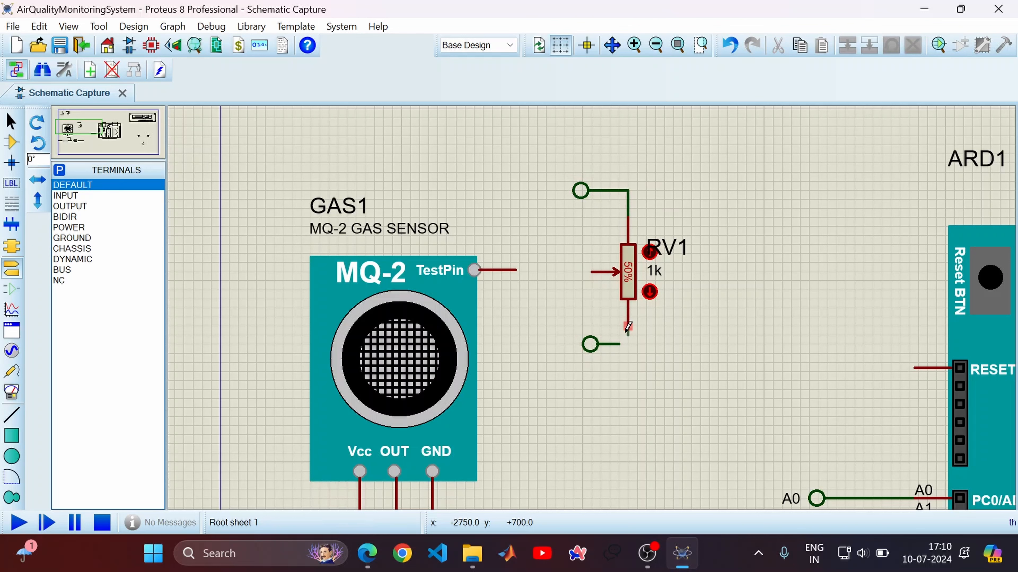
left_click(627, 326)
left_click(621, 337)
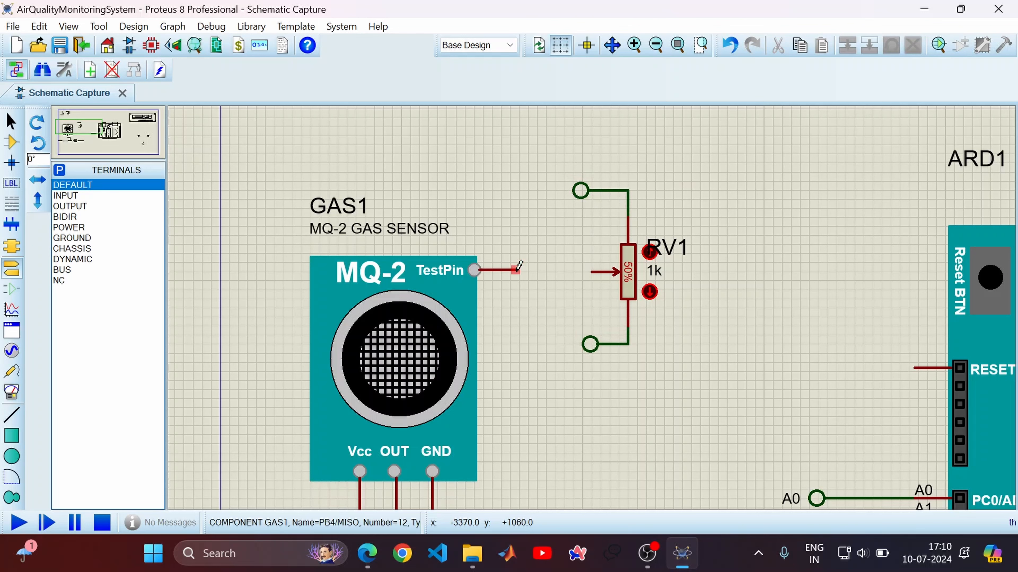
left_click(516, 270)
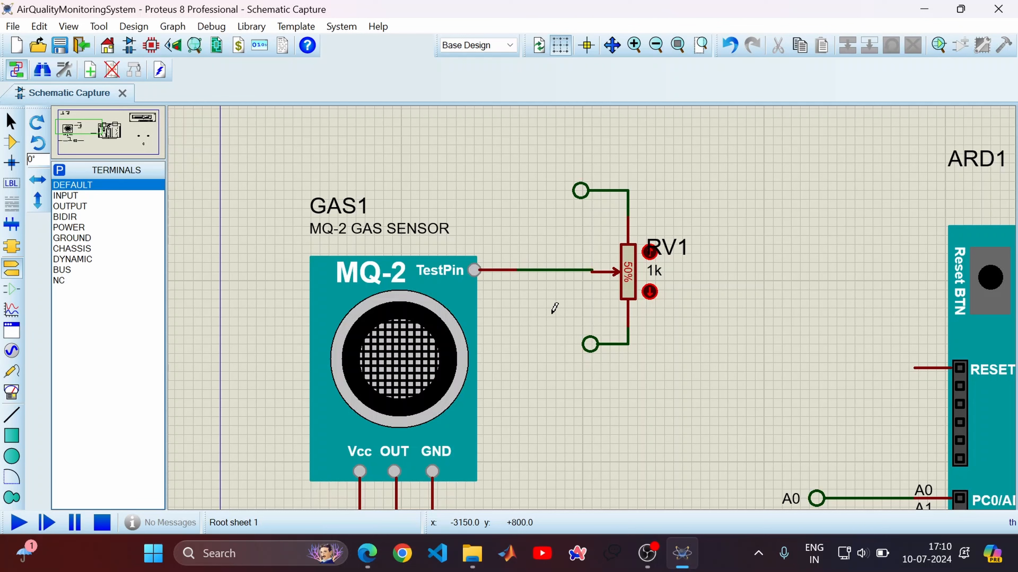
- Label the potentiometer's upper terminal 5V and its lower terminal GND
double_click(593, 194)
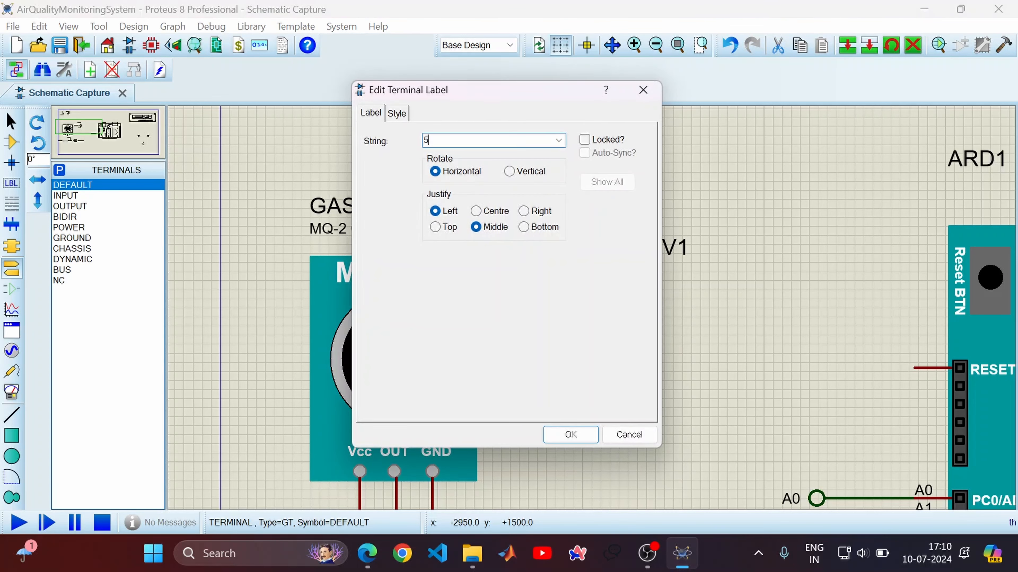
key("Return")
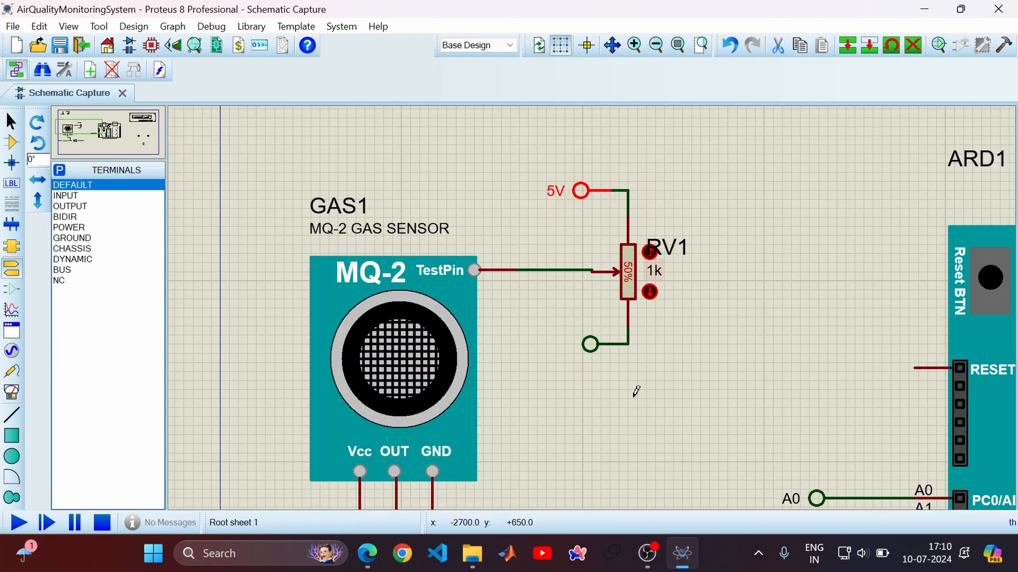
double_click(592, 351)
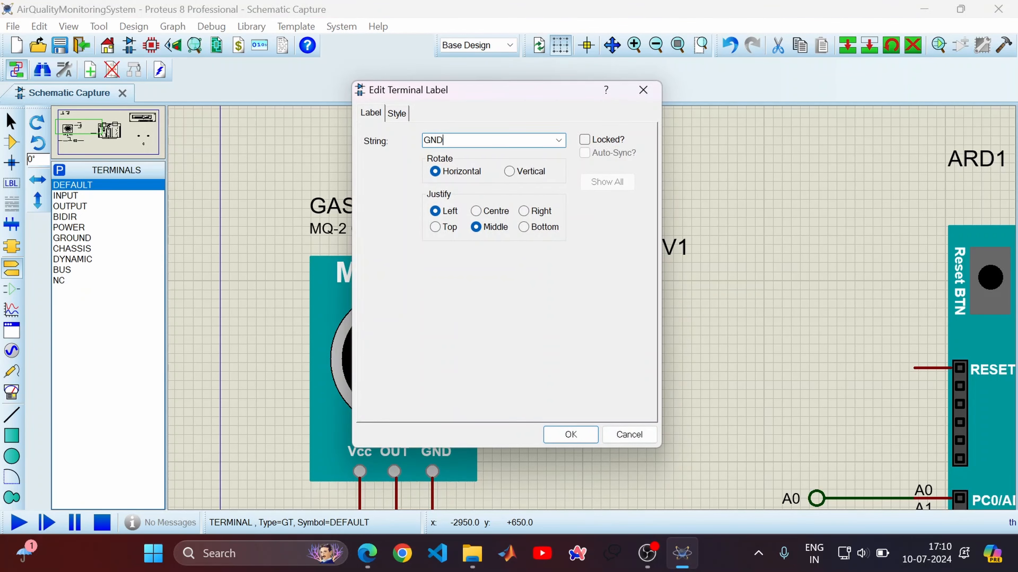
key("Return")
- Place a default terminal below the LCD, rotate it anti-clockwise so its connection end faces up, and align it under pin D7
scroll(580, 335, "down", 2)
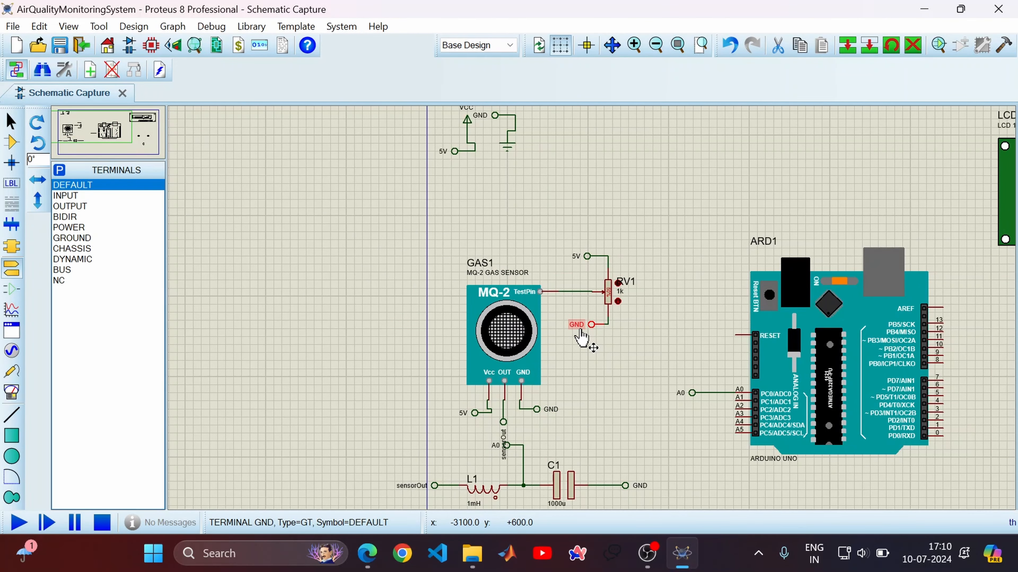
scroll(580, 335, "down", 1)
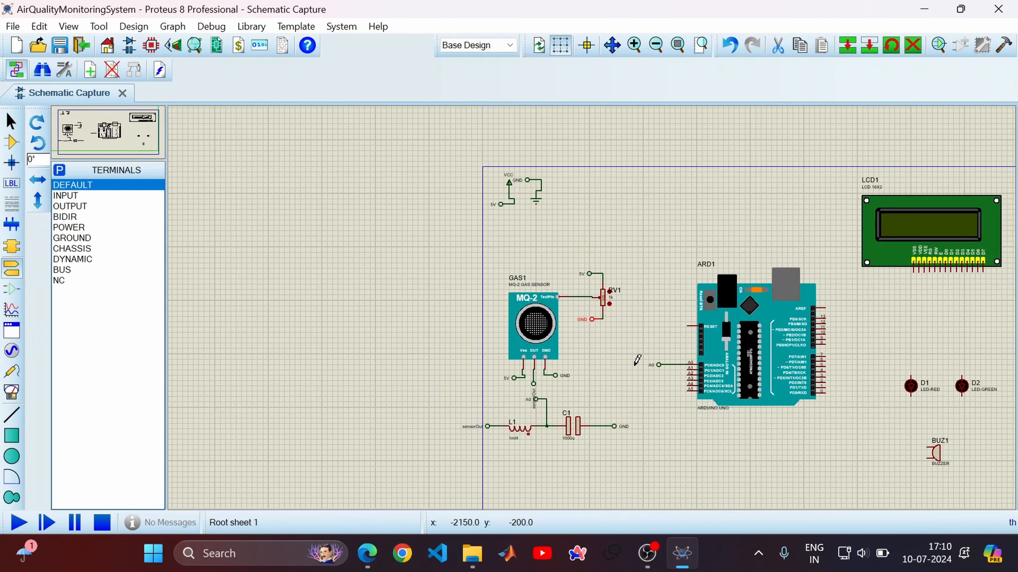
scroll(637, 359, "down", 1)
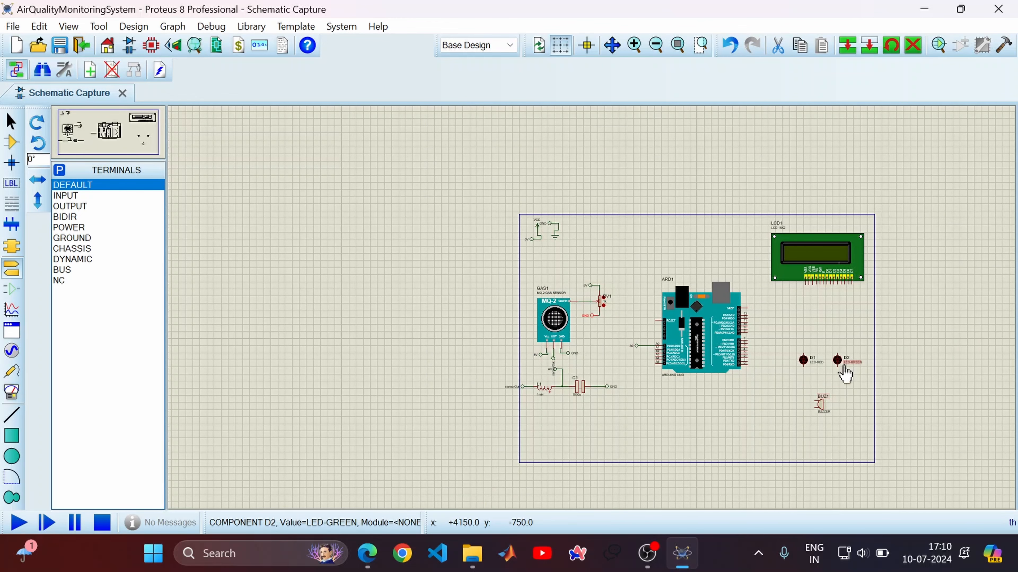
scroll(844, 374, "up", 1)
scroll(591, 304, "up", 1)
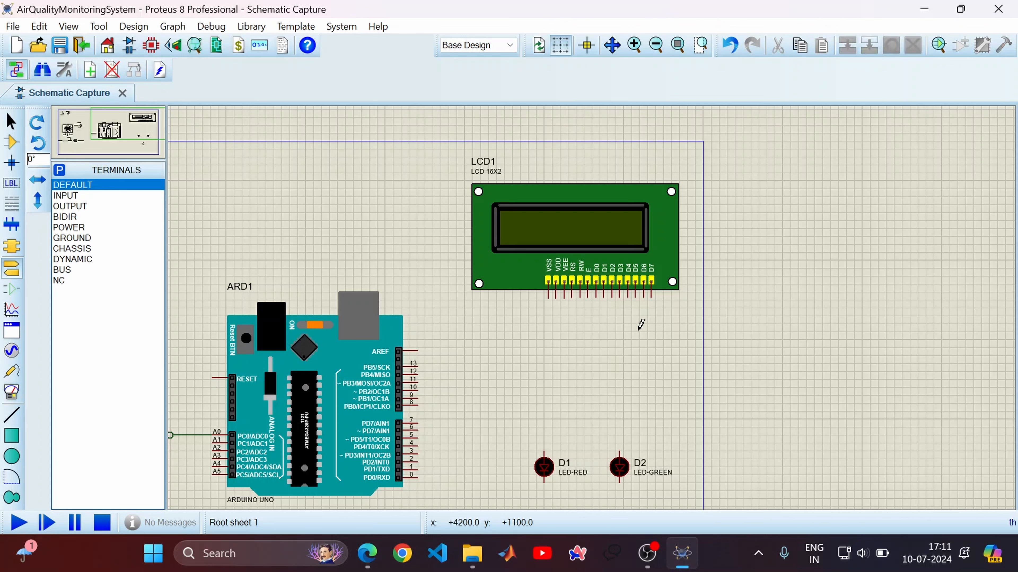
left_click(645, 319)
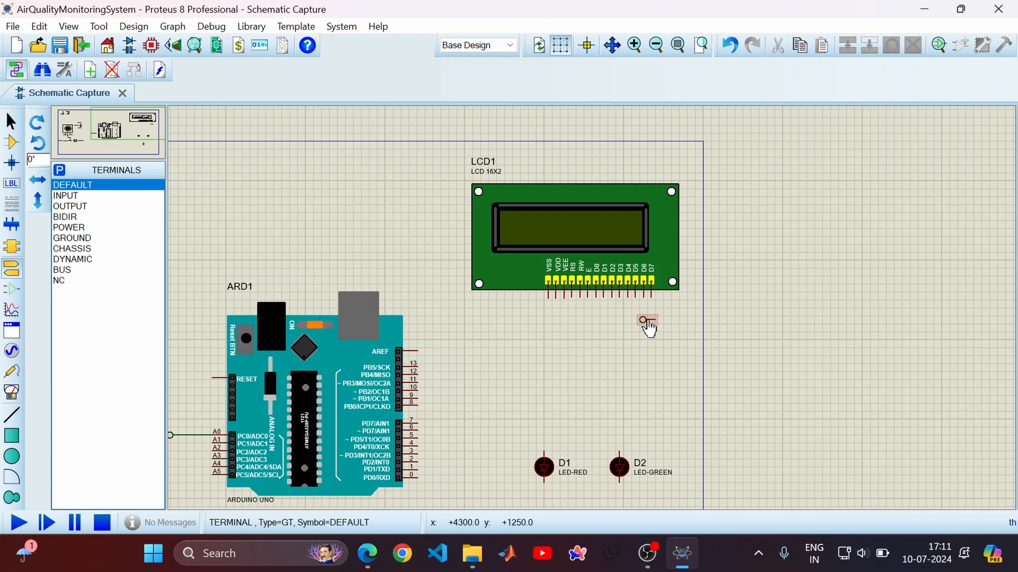
right_click(646, 322)
left_click(711, 127)
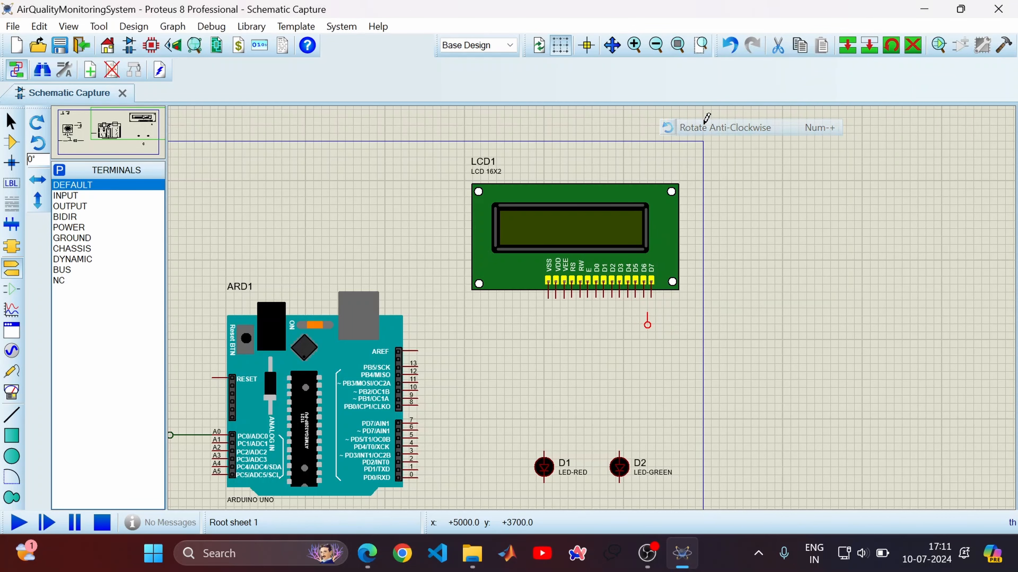
scroll(652, 321, "up", 3)
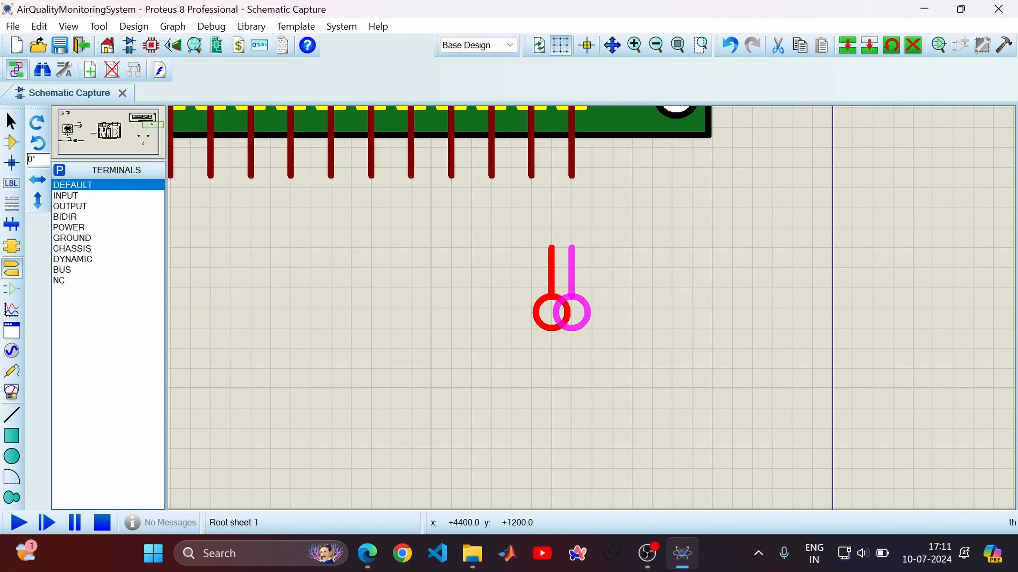
left_click_drag(572, 313, 591, 313)
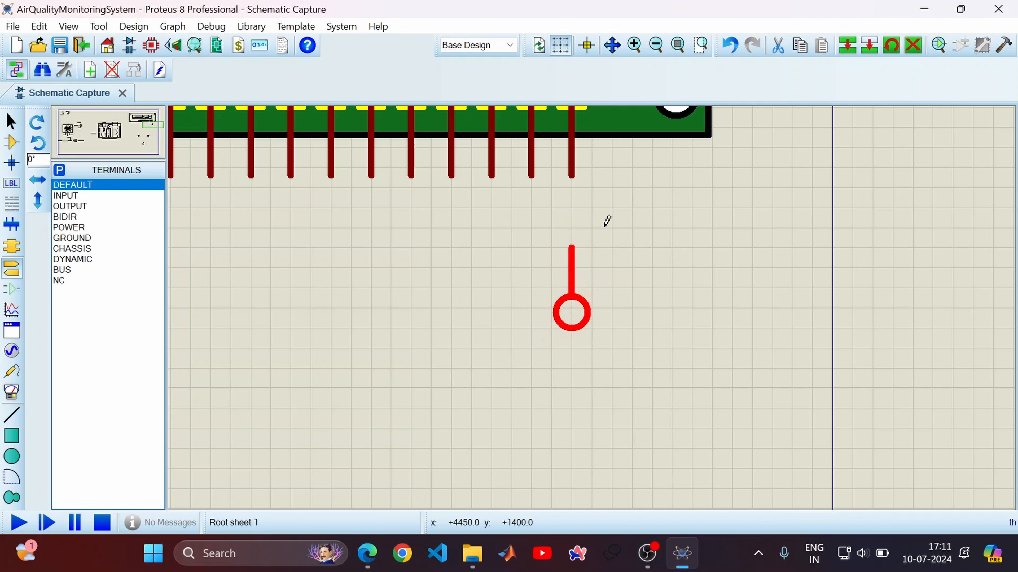
- Block-copy the D7 terminal and place copies in line under the LCD's D6, D5 and D4 pins
left_click_drag(532, 227, 599, 343)
right_click(574, 311)
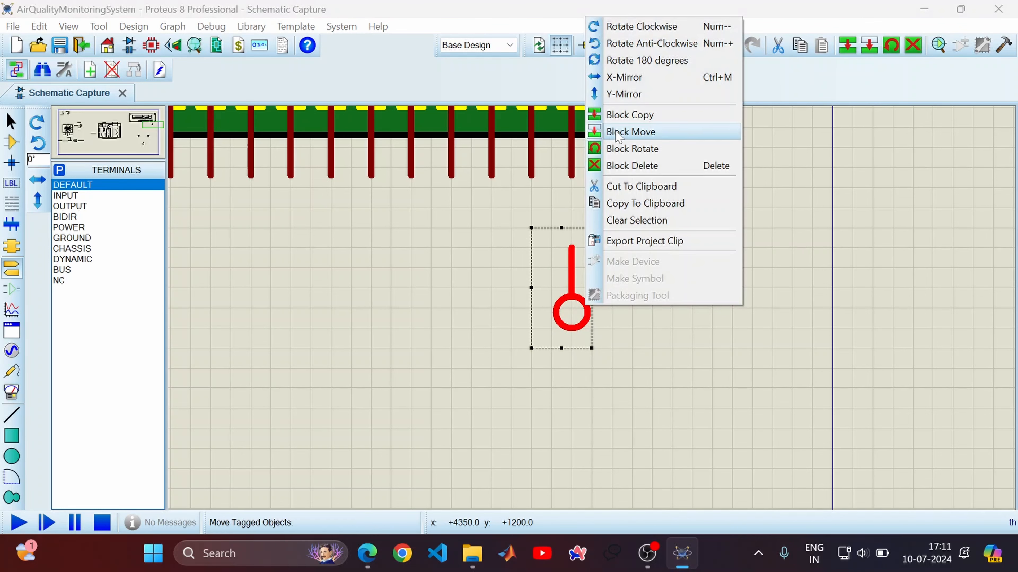
left_click(629, 117)
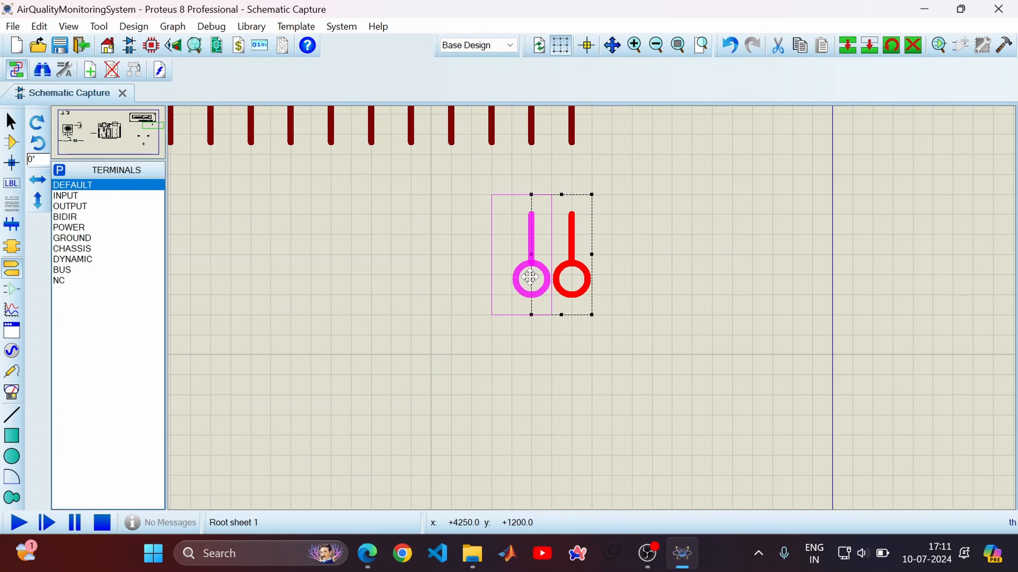
left_click(525, 279)
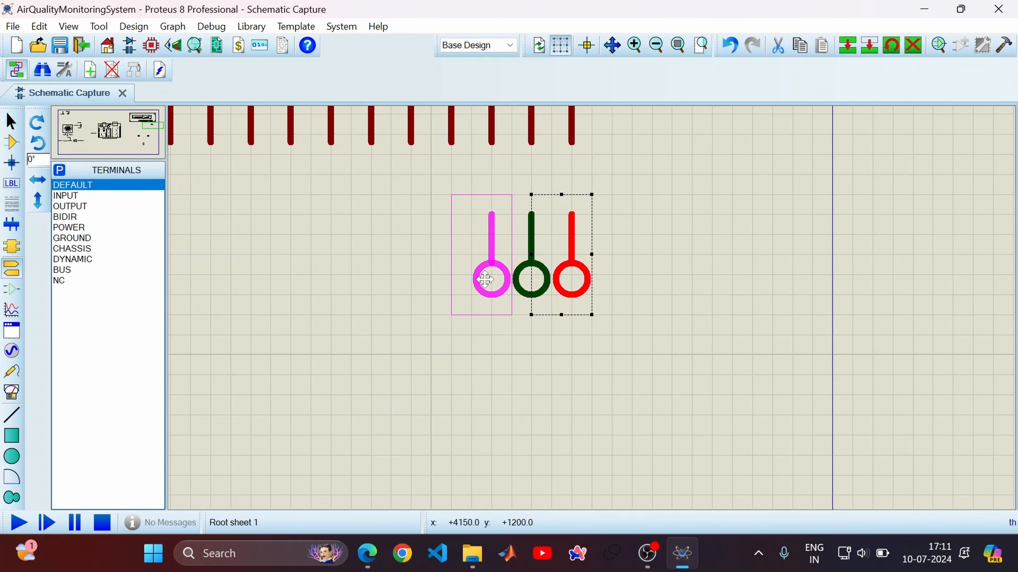
left_click(485, 277)
left_click(451, 276)
- Place further terminal copies in the same row under the LCD's E, RW, RS, VEE, VDD and VSS pins, then end the copying
scroll(553, 318, "down", 2)
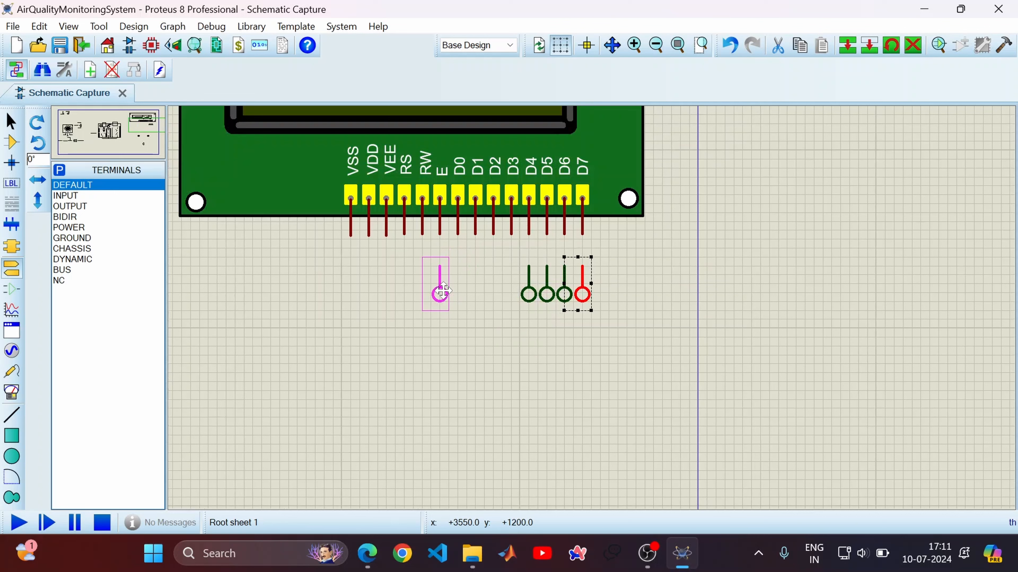
left_click(443, 291)
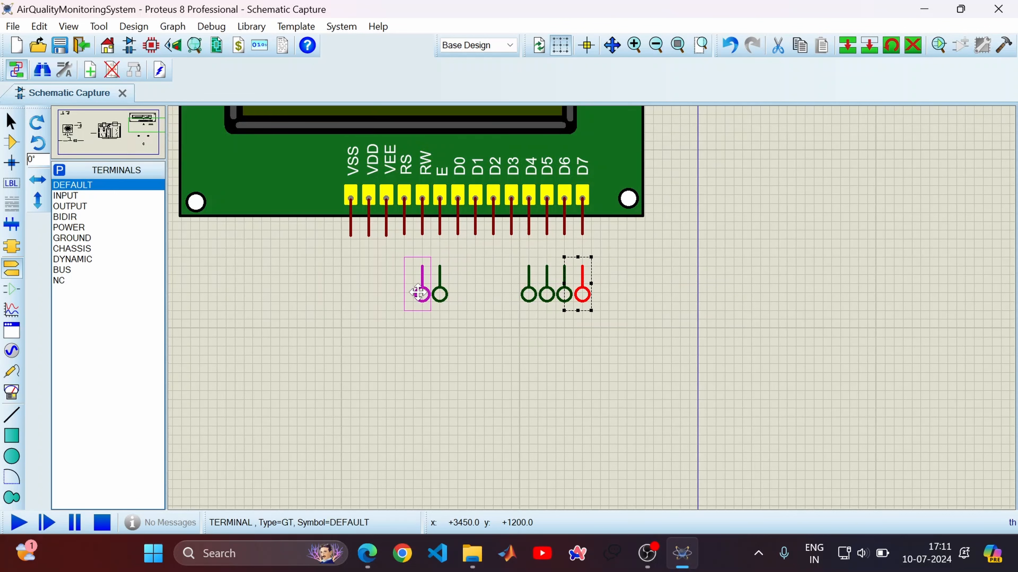
left_click(425, 294)
left_click(407, 294)
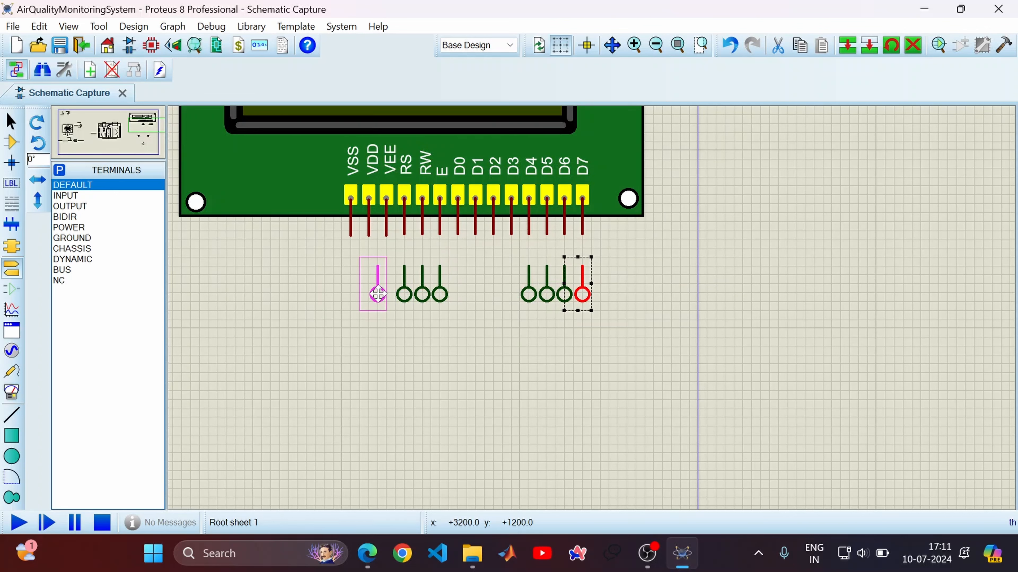
left_click(387, 295)
left_click(366, 295)
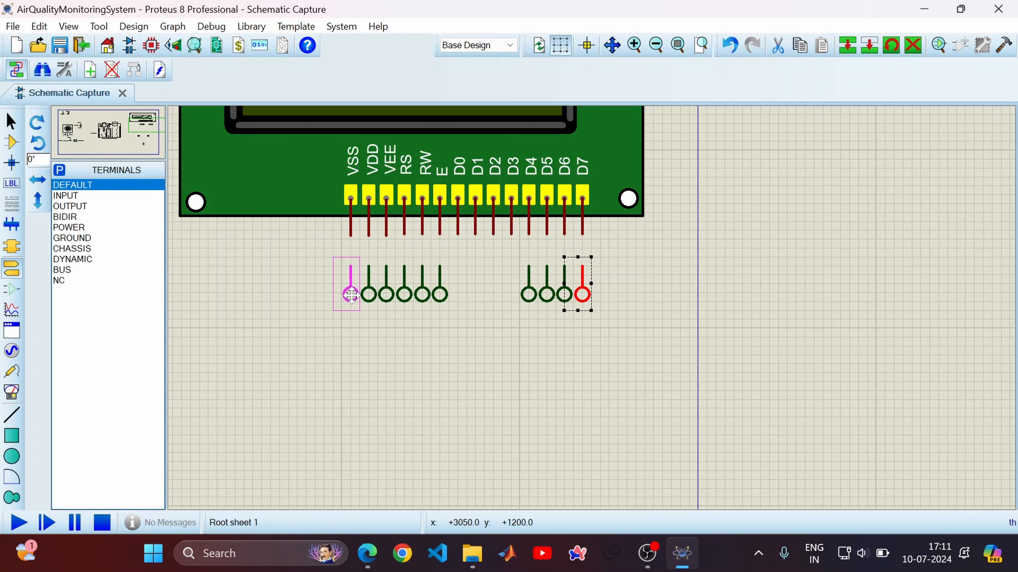
left_click(351, 294)
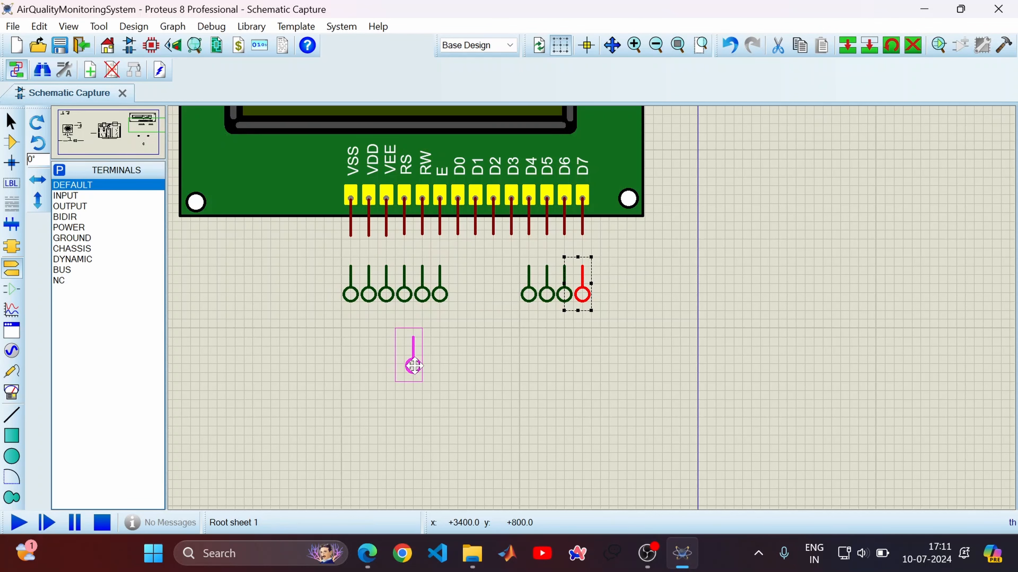
right_click(413, 366)
- Wire the LCD's D7, D6, D5 and D4 pins straight down to the terminals below them
scroll(593, 300, "up", 3)
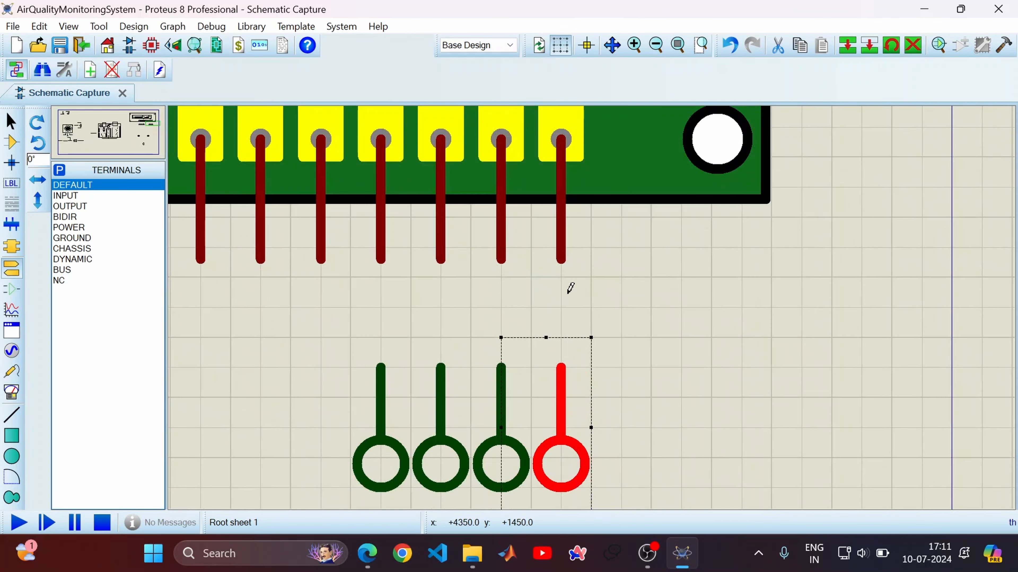
double_click(561, 252)
key("ctrl+z")
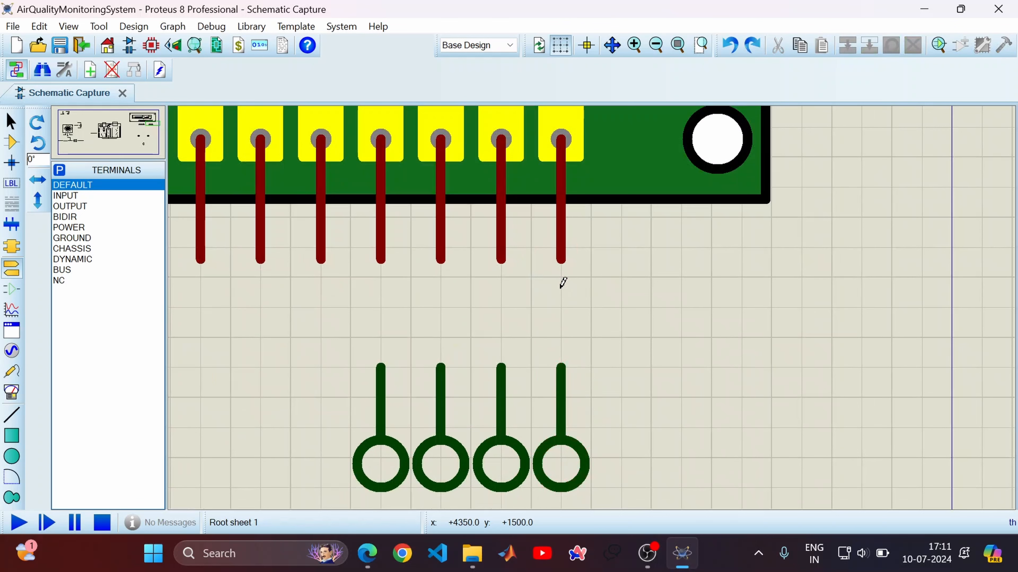
left_click(563, 253)
left_click(561, 365)
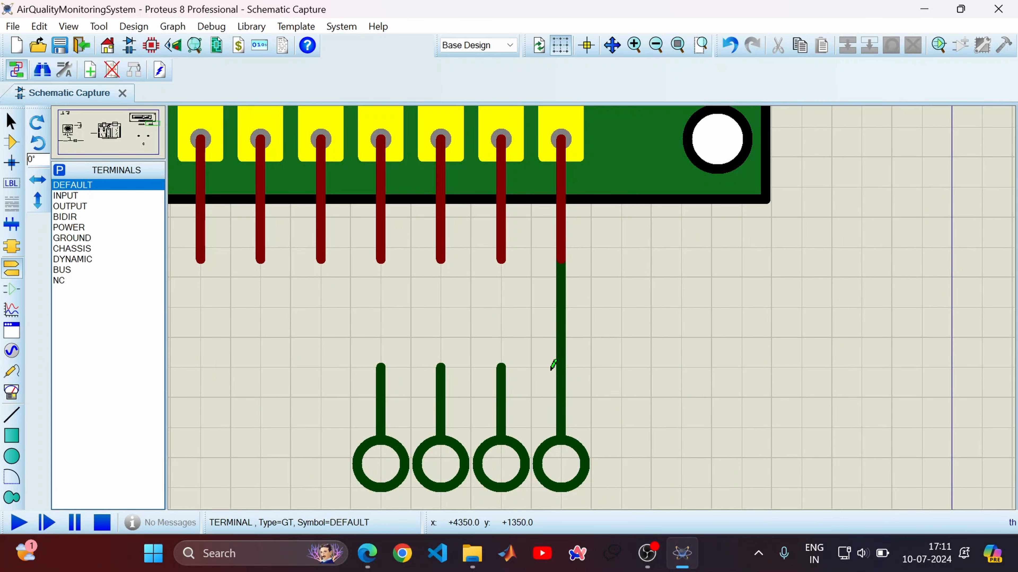
left_click(502, 253)
left_click(501, 365)
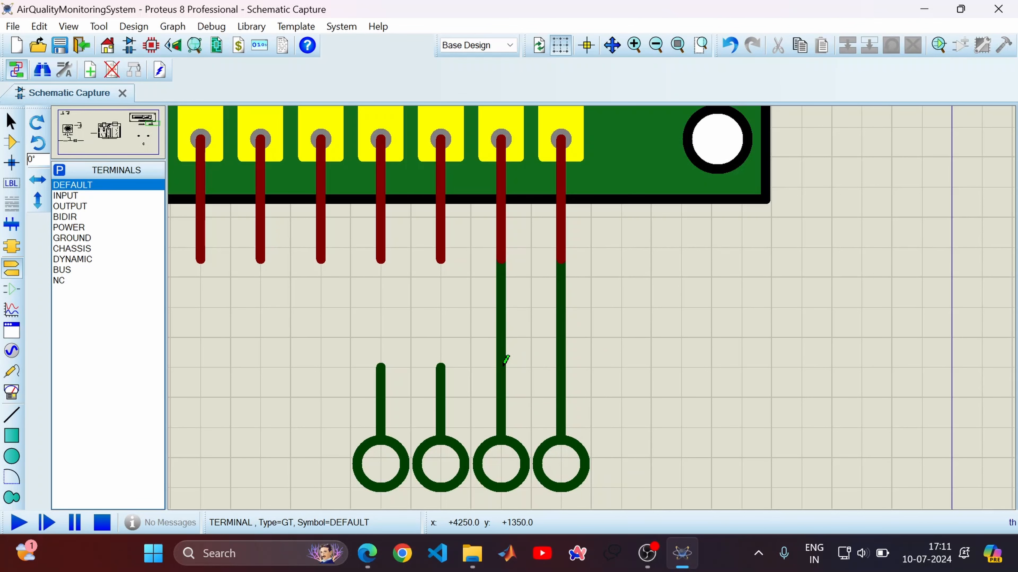
left_click(441, 254)
left_click(441, 365)
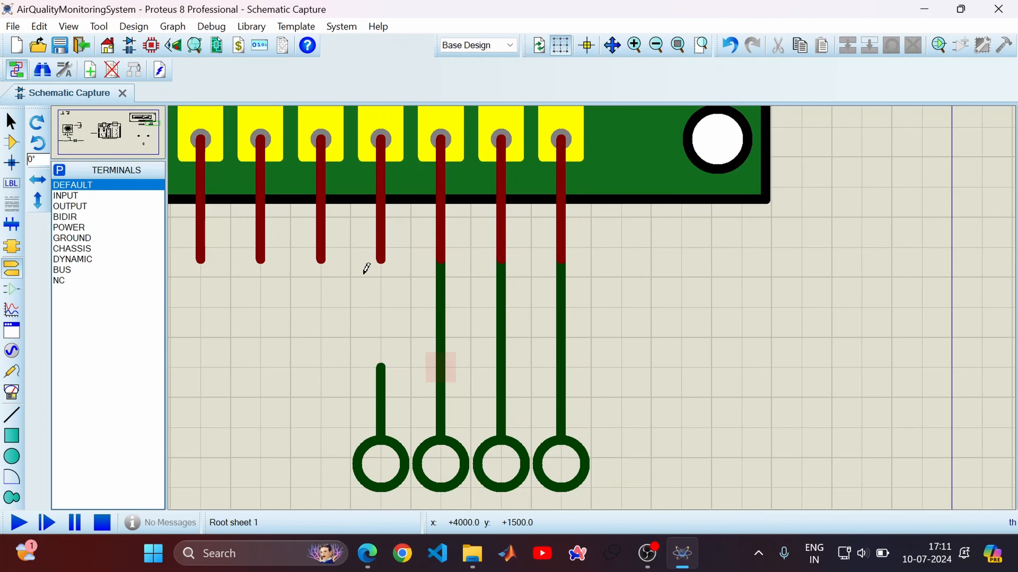
left_click(379, 265)
left_click(380, 364)
- Wire the LCD's E, RW, RS, VEE, VDD and VSS pins straight down to their matching terminals
scroll(381, 365, "down", 2)
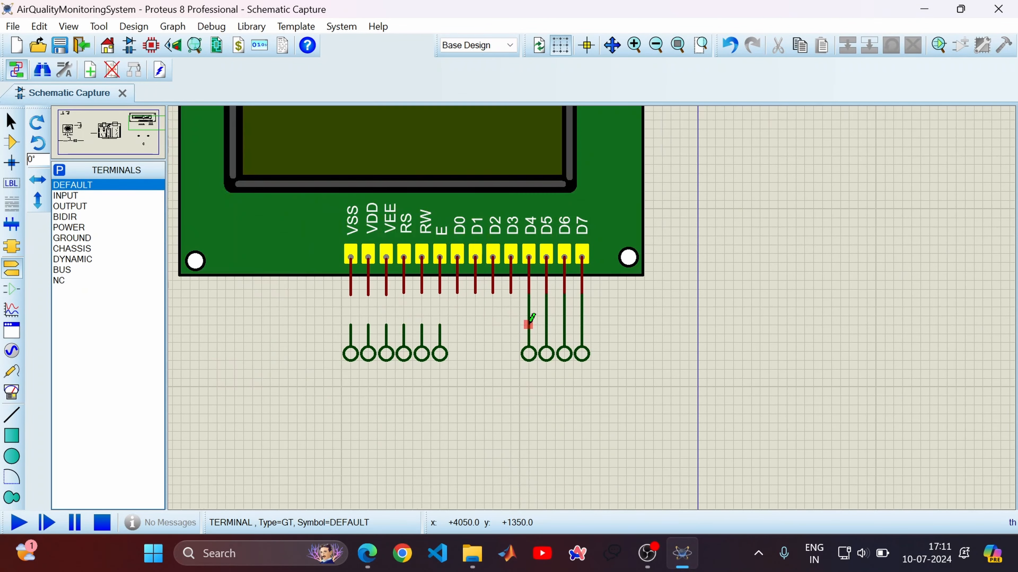
scroll(418, 314, "up", 2)
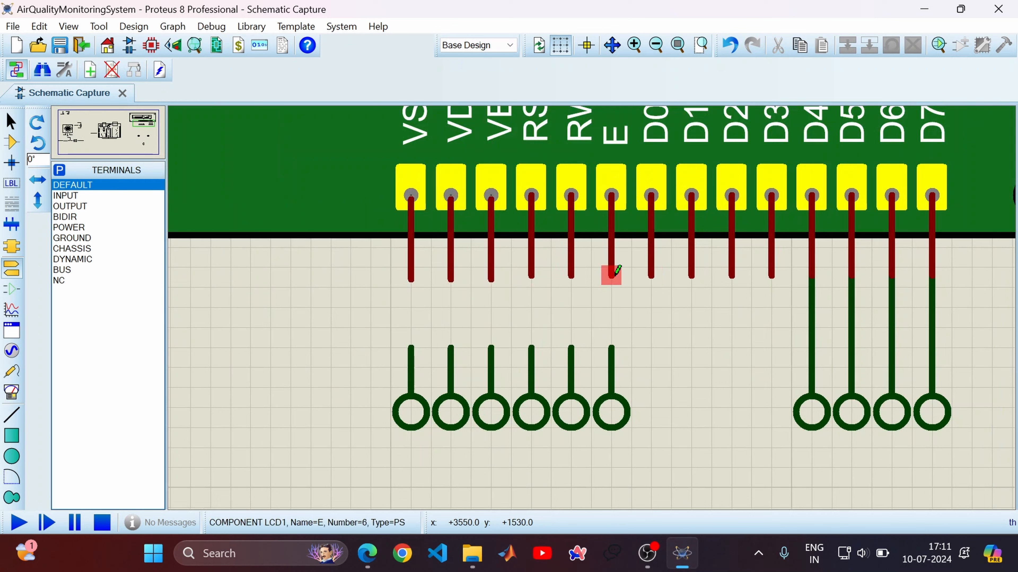
left_click(611, 344)
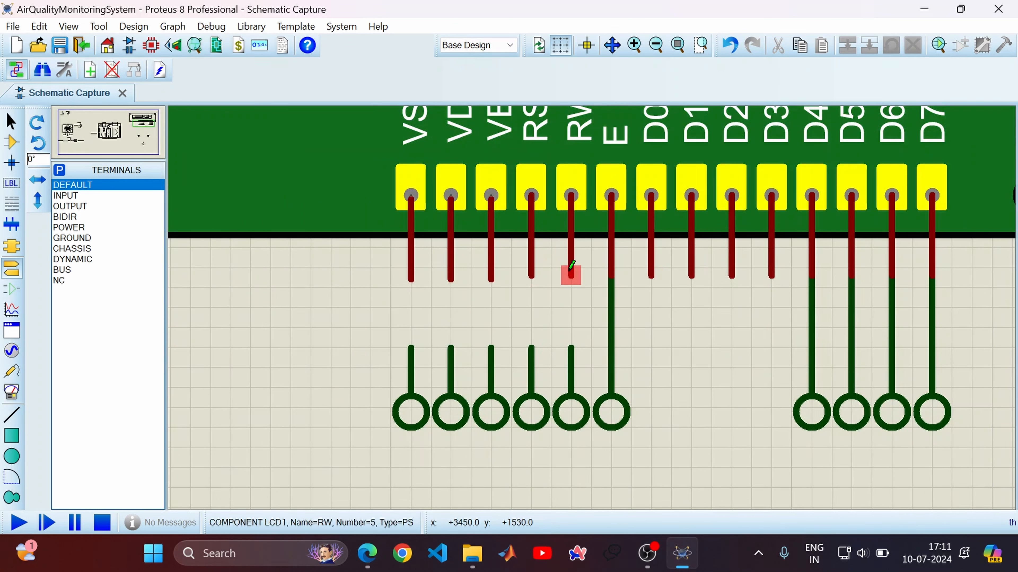
left_click(571, 275)
left_click(571, 347)
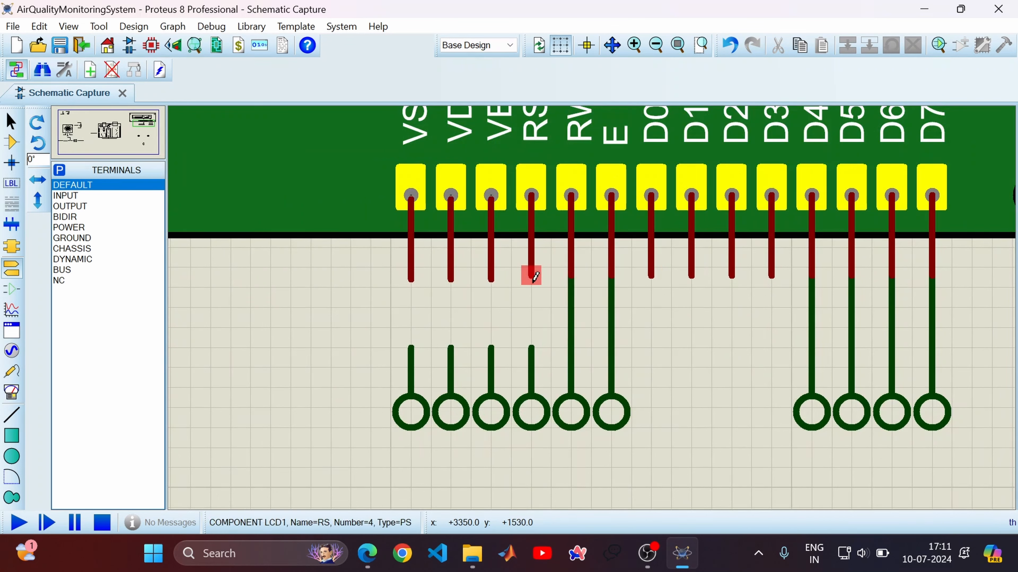
left_click(530, 276)
left_click(533, 345)
left_click(490, 276)
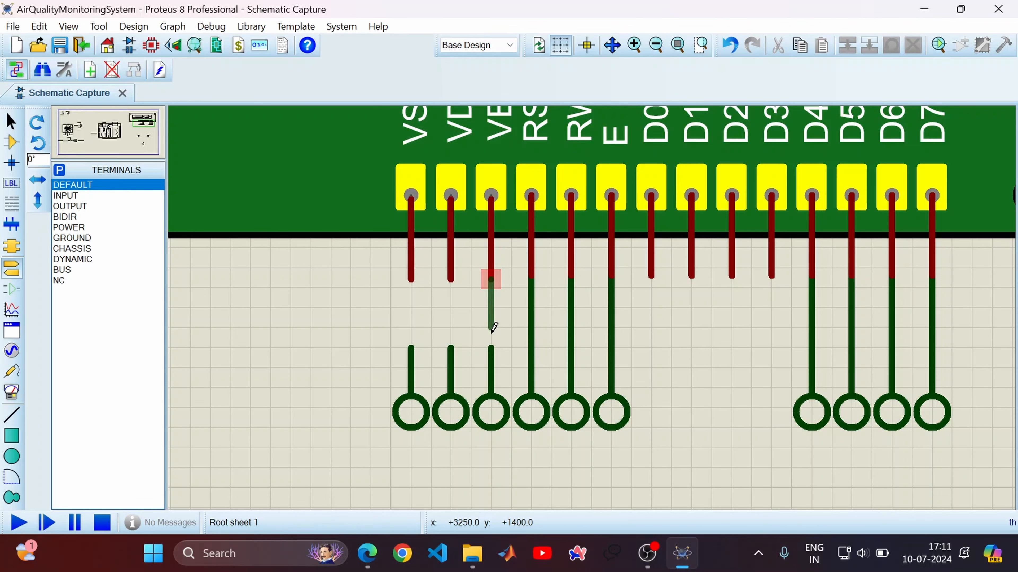
left_click(491, 345)
left_click(451, 279)
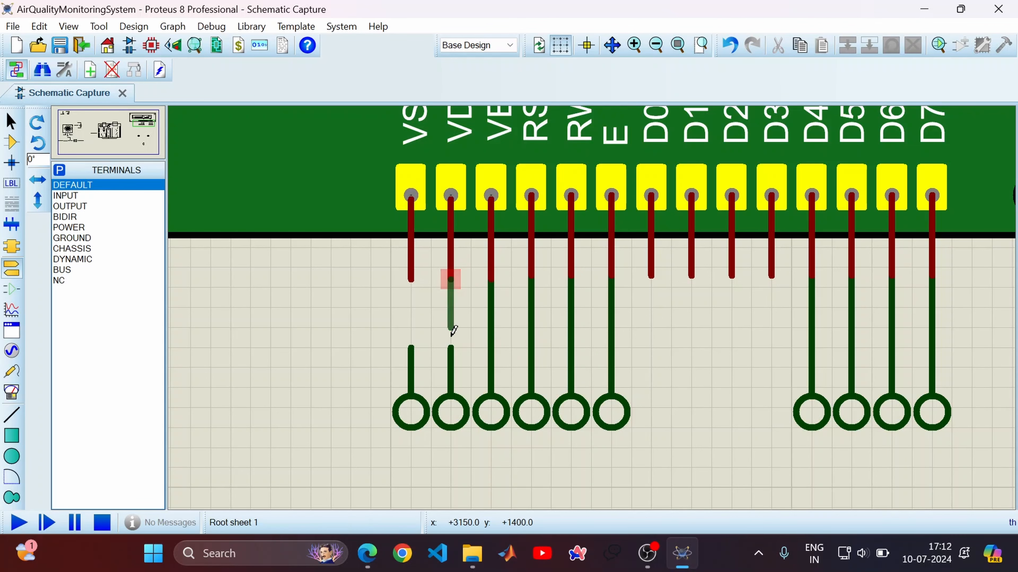
left_click(452, 345)
left_click(411, 279)
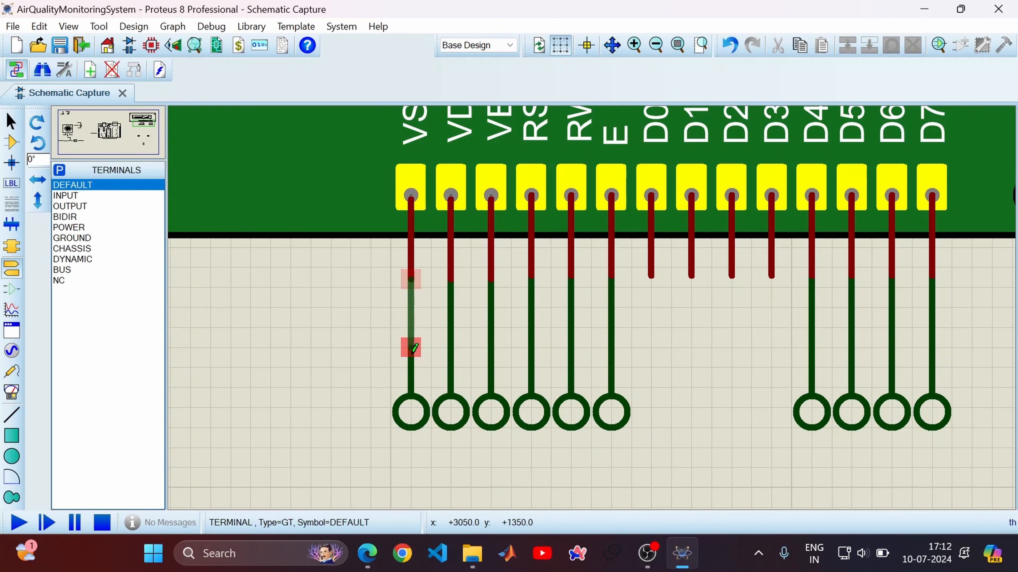
left_click(411, 347)
- Label the terminal under the LCD's D7 pin D0 and the one under D6 D1
scroll(478, 309, "down", 2)
scroll(483, 312, "down", 1)
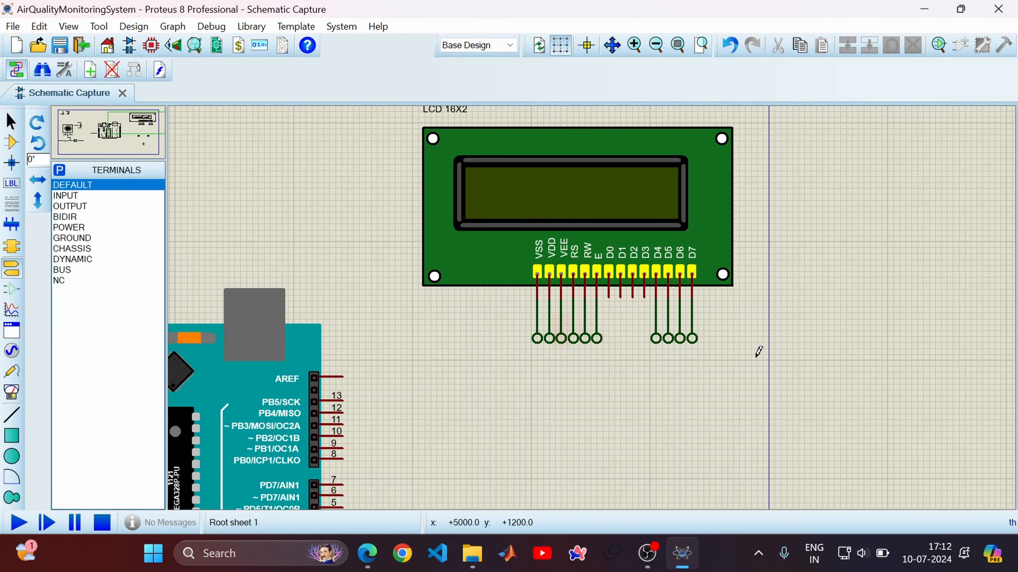
scroll(676, 348, "up", 3)
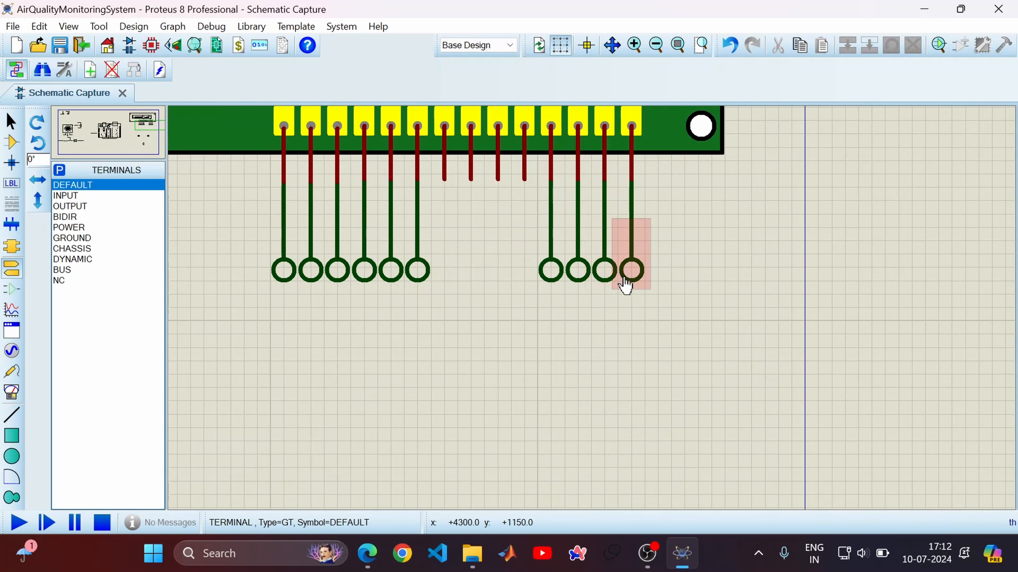
double_click(624, 277)
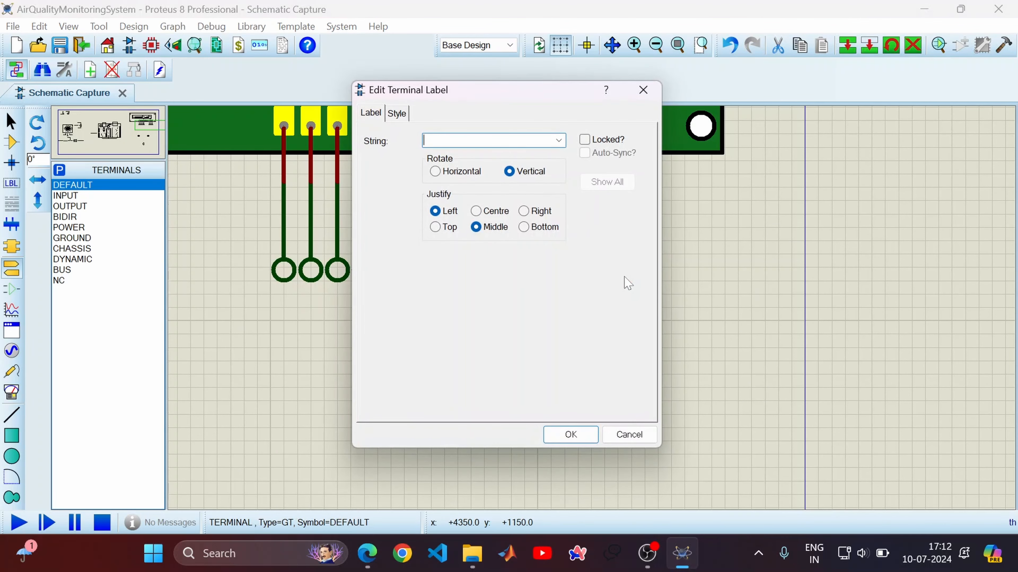
key("Return")
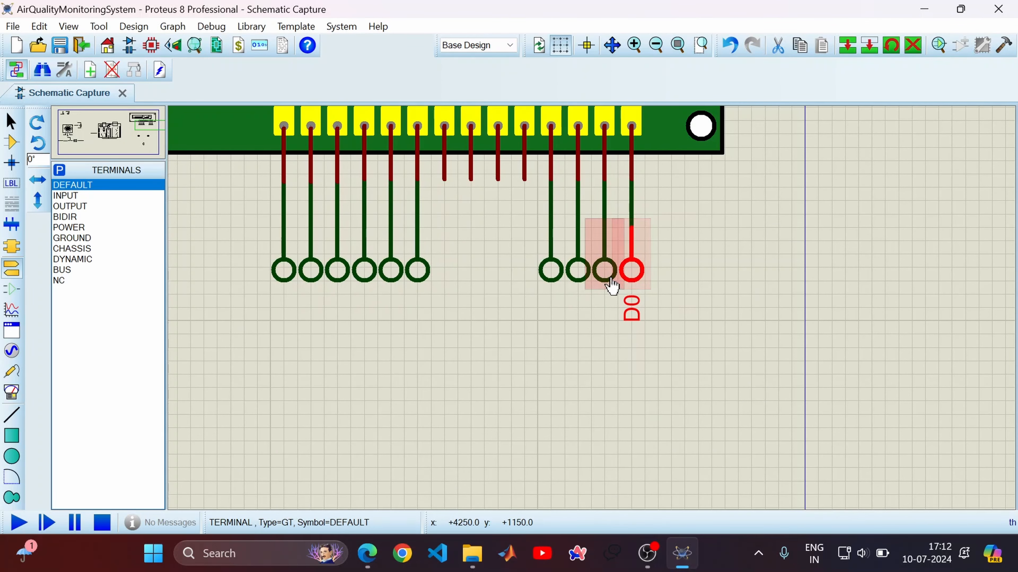
double_click(606, 277)
type("D1")
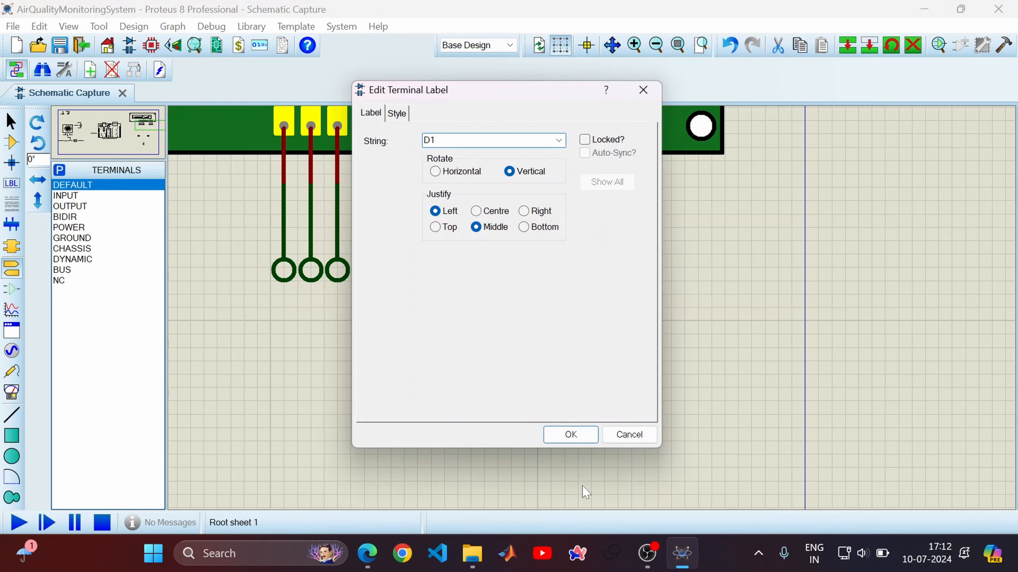
left_click(582, 435)
- Label the terminal under the LCD's D5 pin D2 and the one under D4 D3
double_click(576, 281)
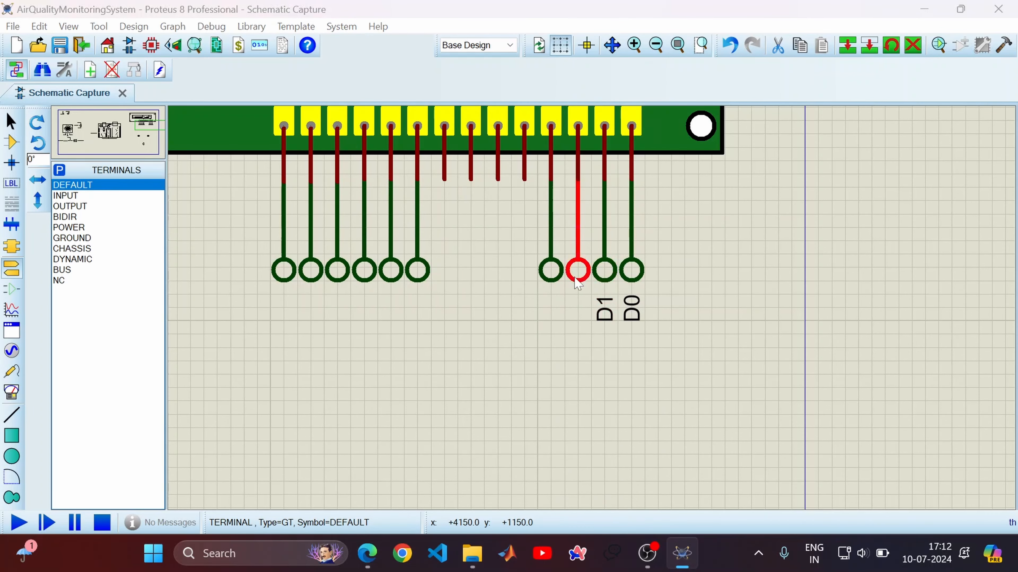
type("D2")
left_click(571, 434)
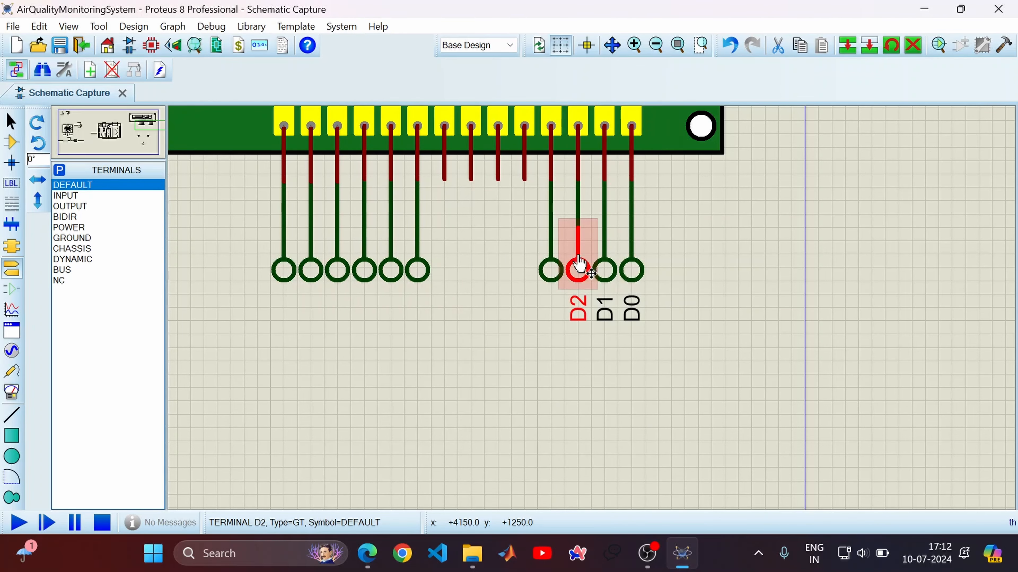
double_click(552, 279)
type("D3")
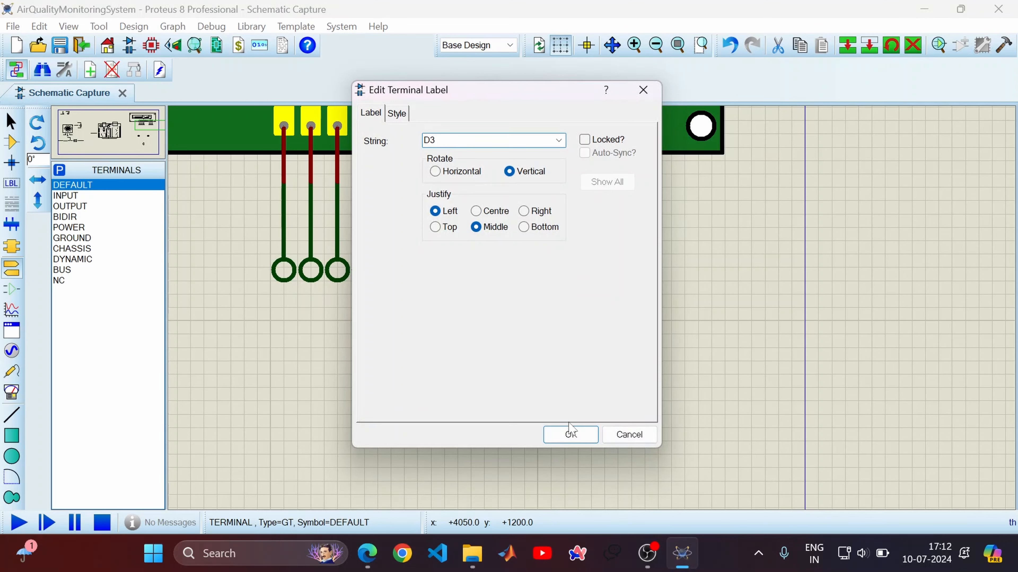
left_click(570, 433)
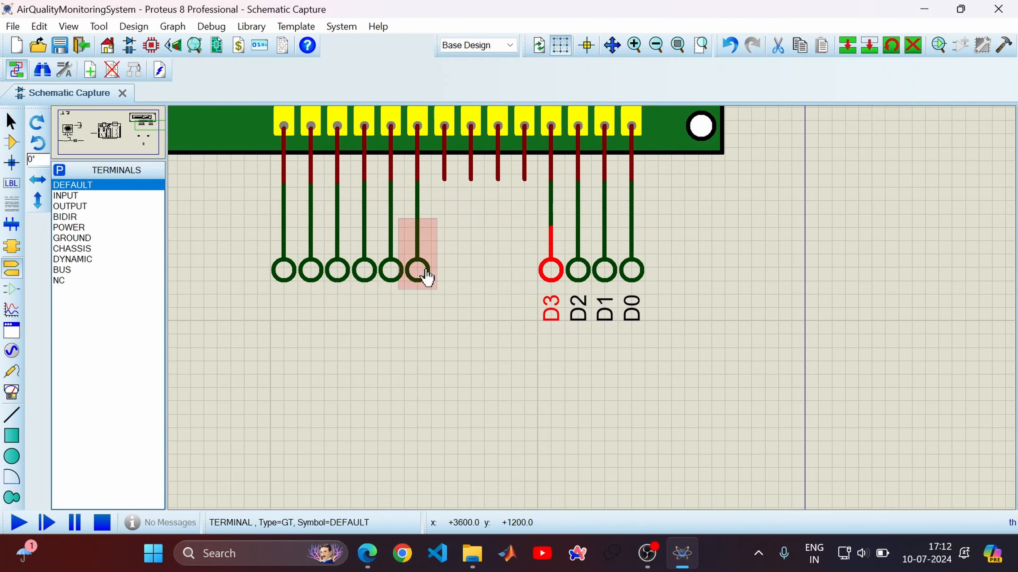
- Label the terminals under the LCD's E, RW and RS pins D4, GND and D5 respectively
double_click(427, 276)
type("D4")
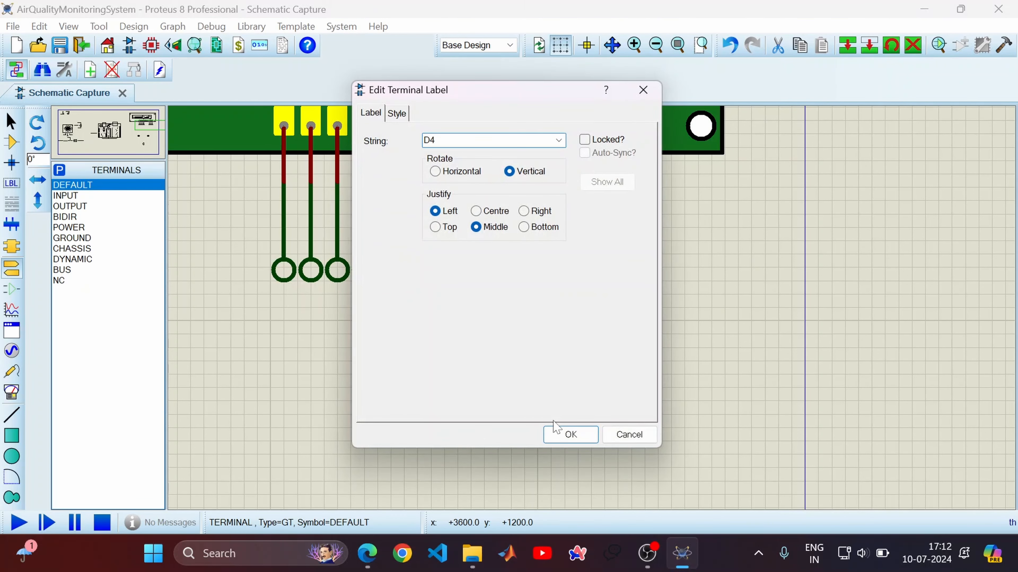
left_click(569, 434)
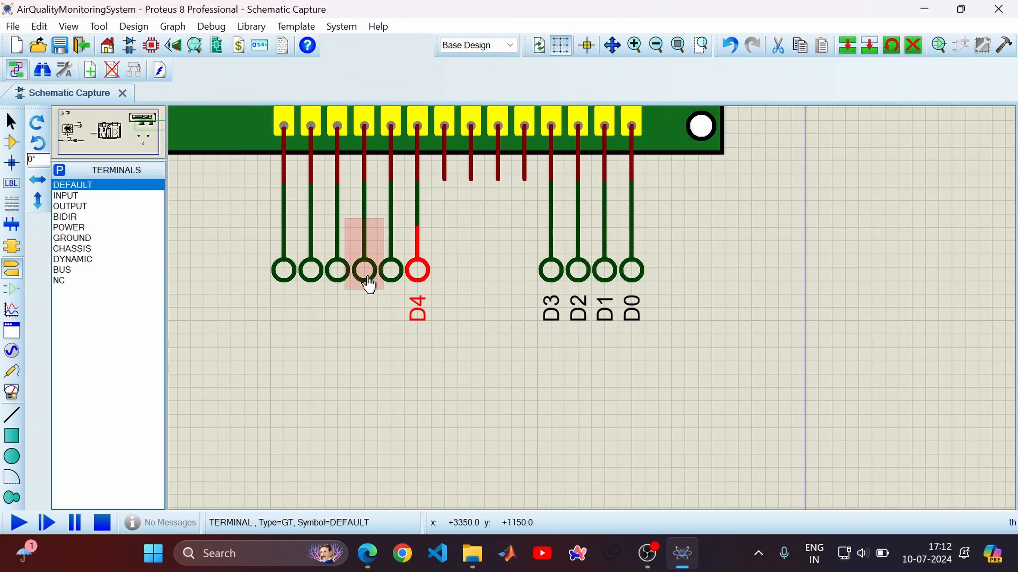
double_click(381, 271)
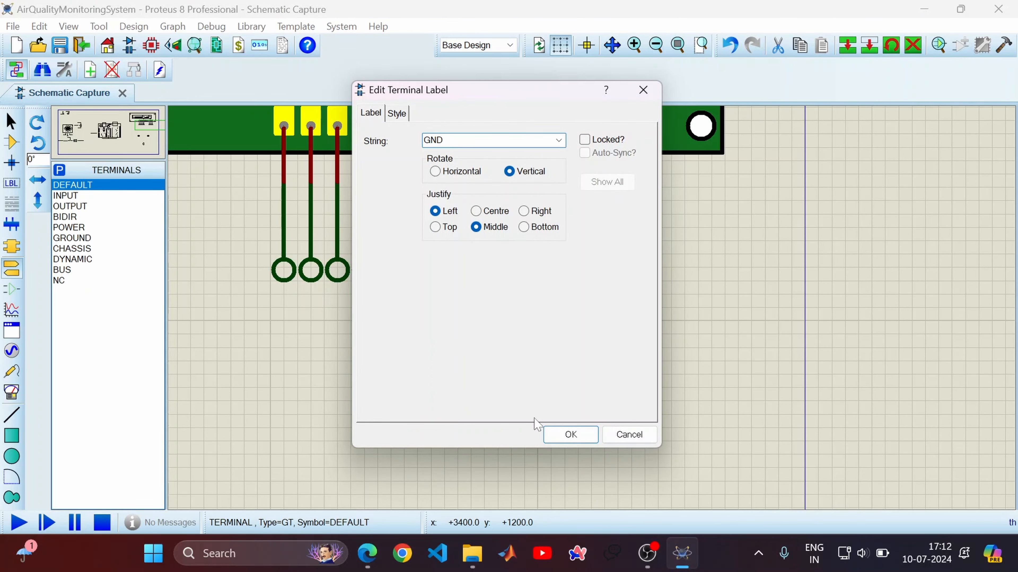
left_click(570, 434)
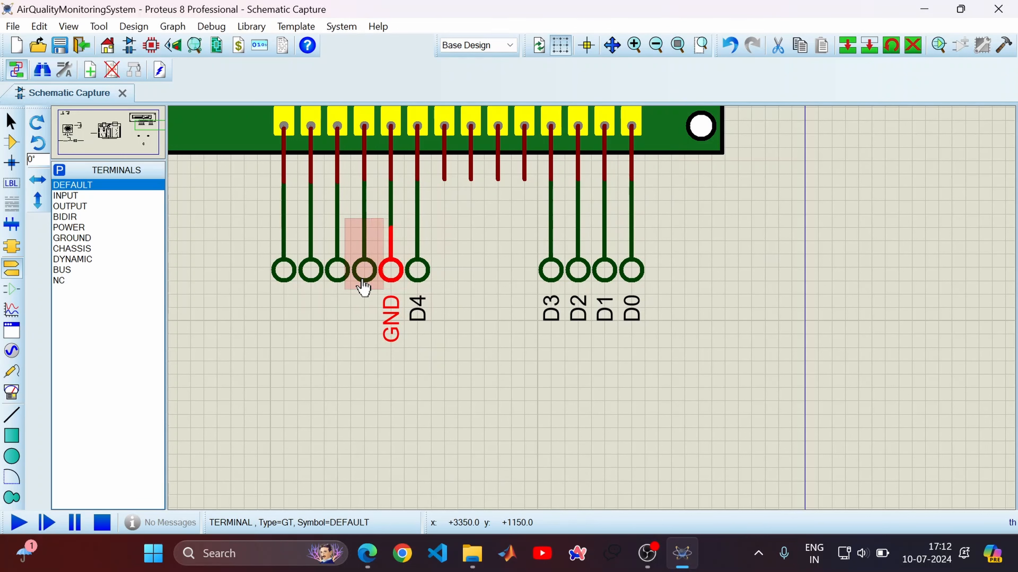
double_click(363, 286)
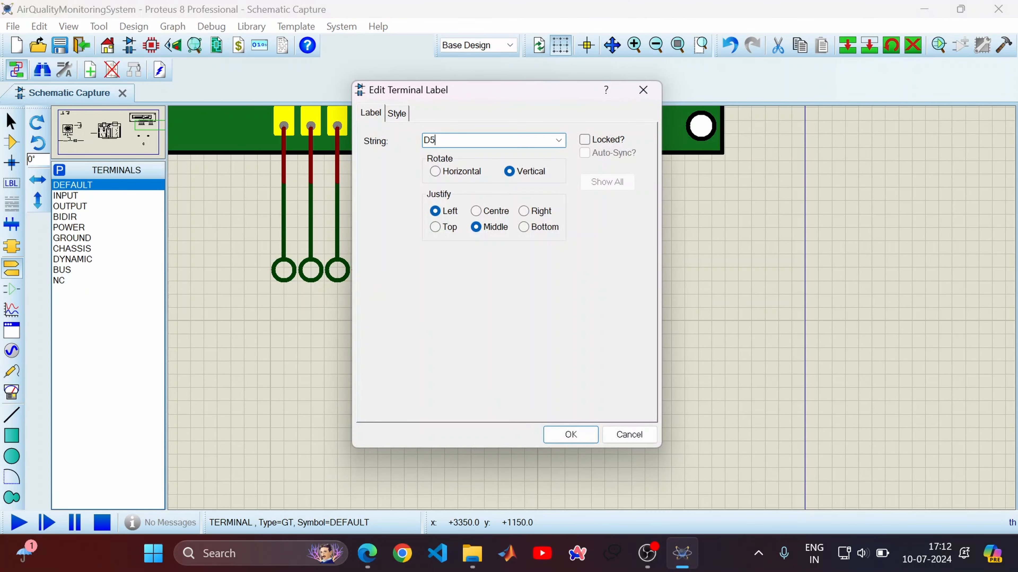
left_click(571, 434)
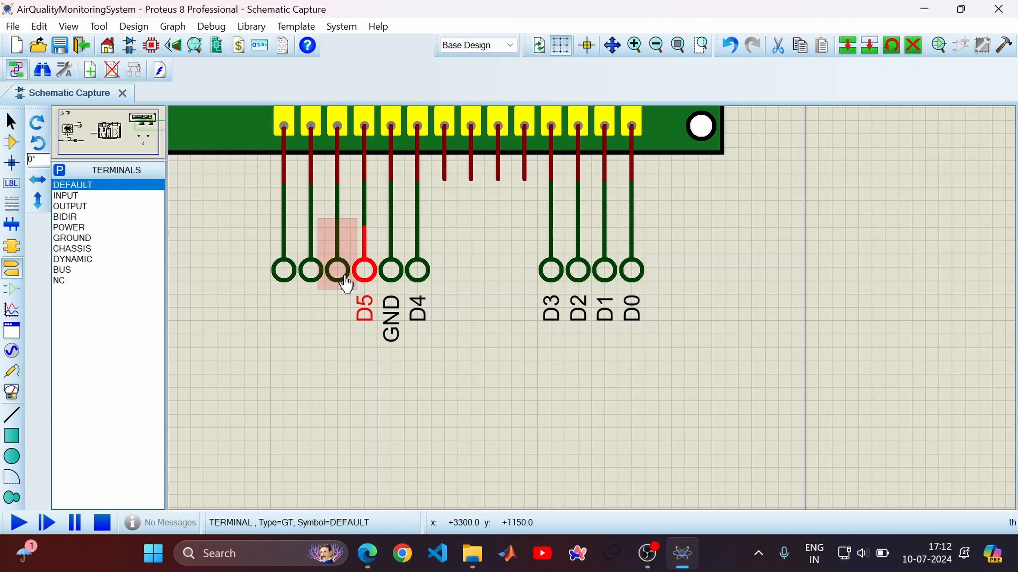
- Label the terminals under the LCD's VDD and VSS pins 5V and GND, and delete the terminal under VEE
double_click(312, 279)
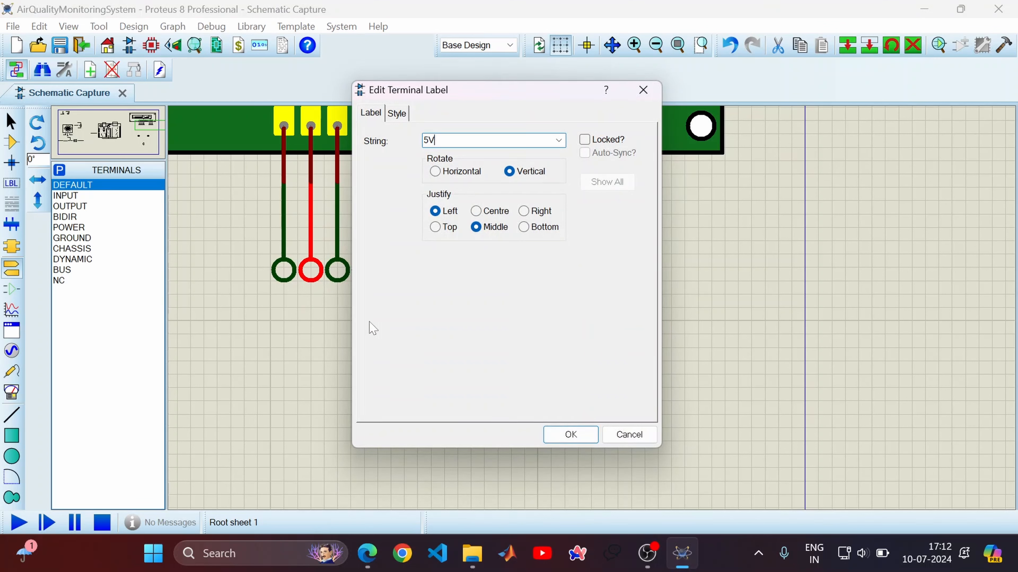
left_click(565, 435)
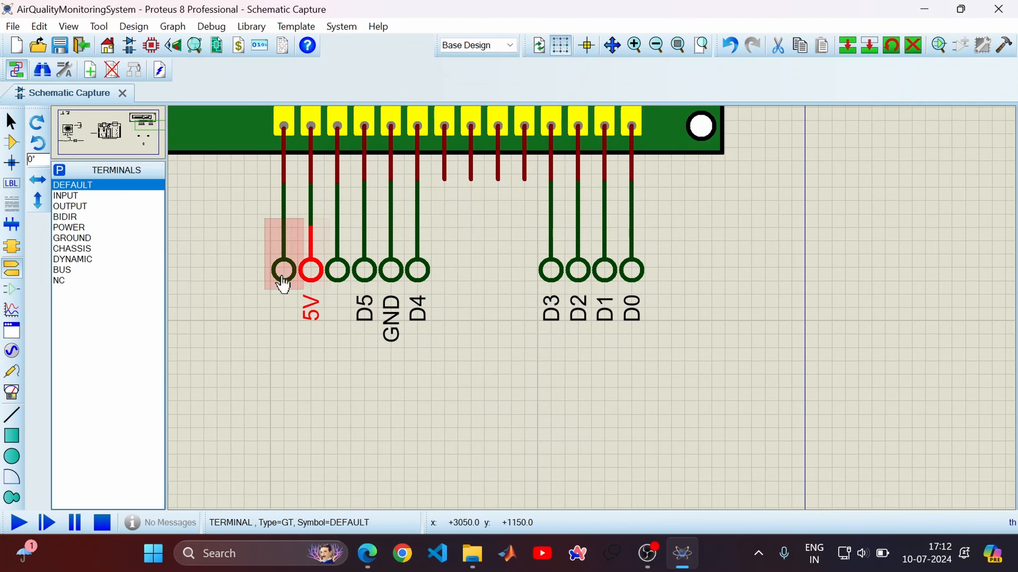
double_click(283, 281)
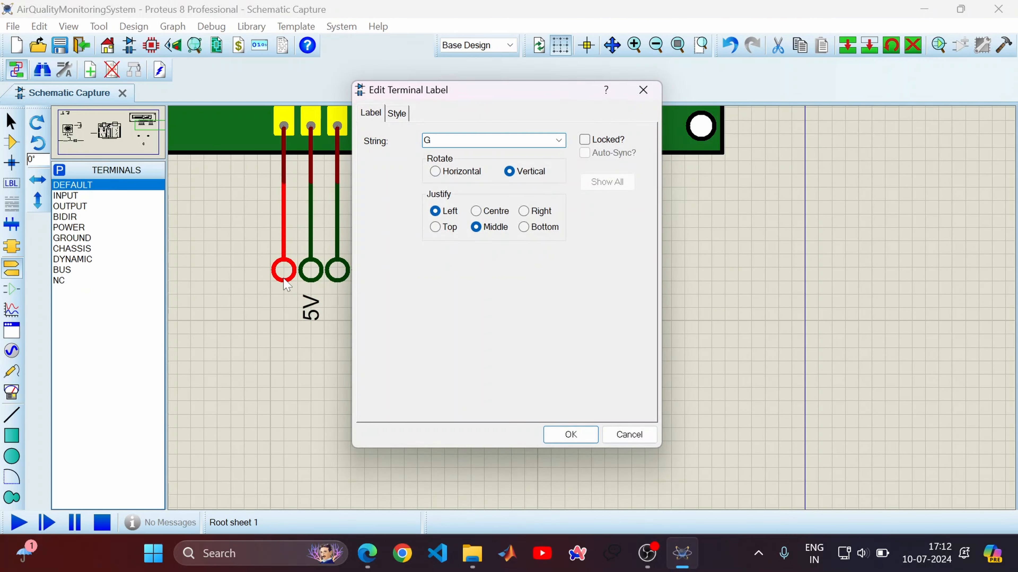
left_click(579, 433)
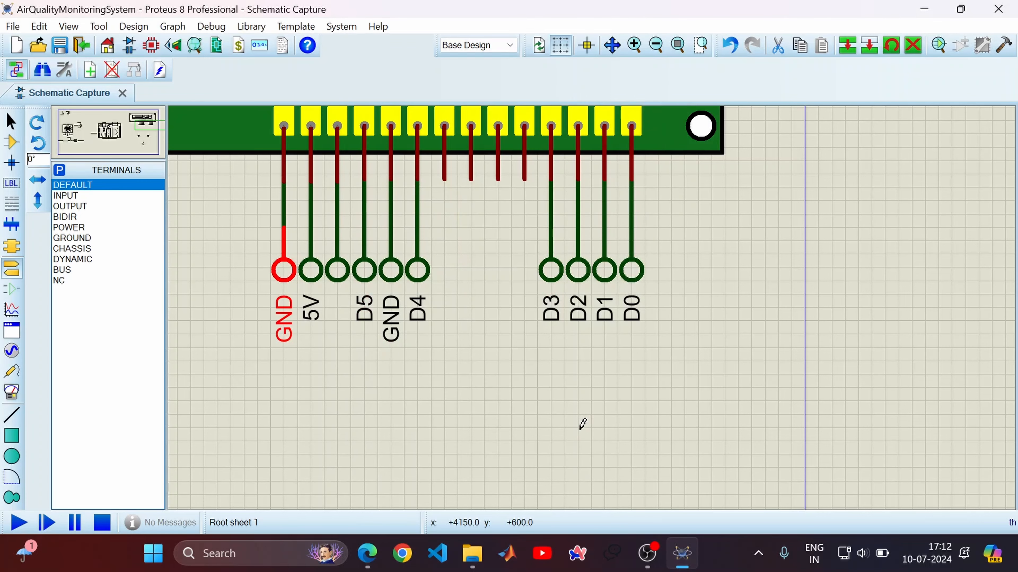
key("Delete")
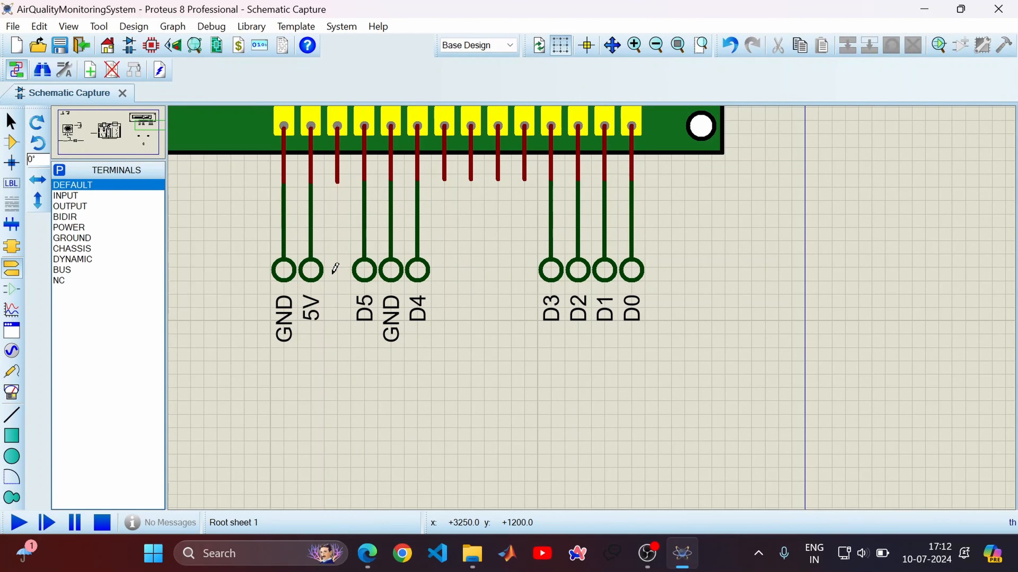
- Place a default terminal beside the Arduino's digital pin 7 and rotate it 180 degrees so its lead faces the pin
scroll(504, 323, "down", 3)
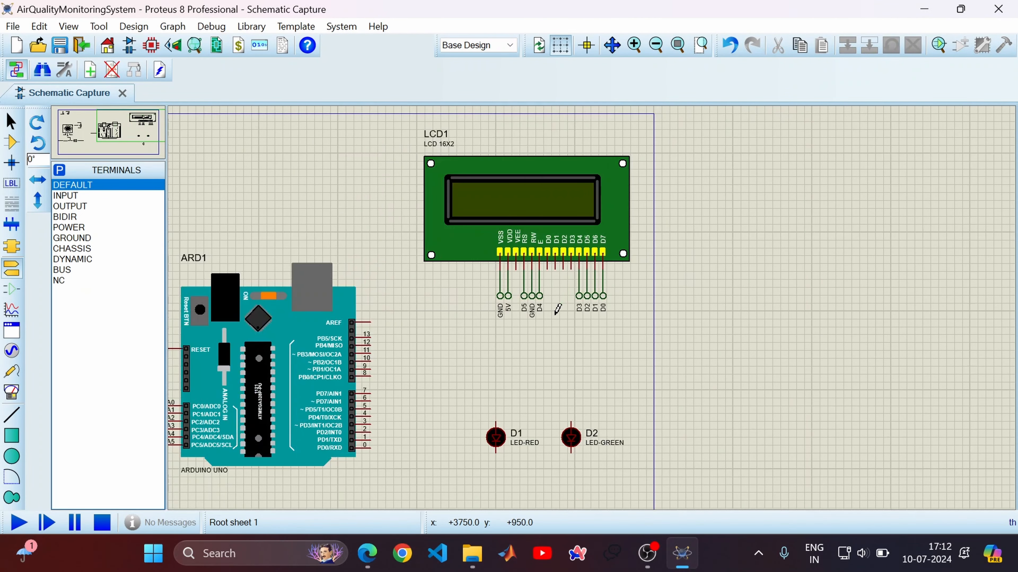
scroll(365, 409, "up", 3)
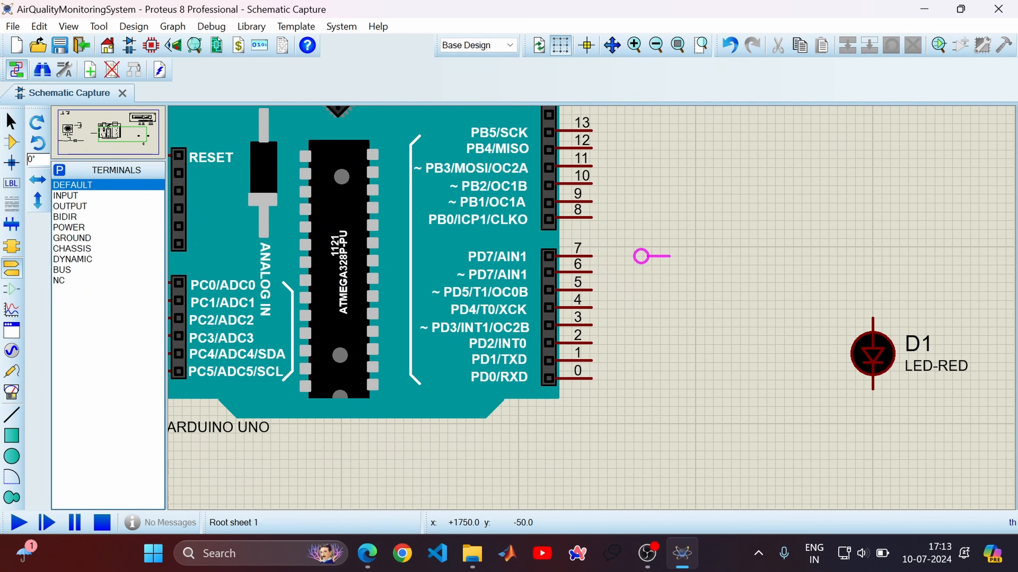
right_click(661, 256)
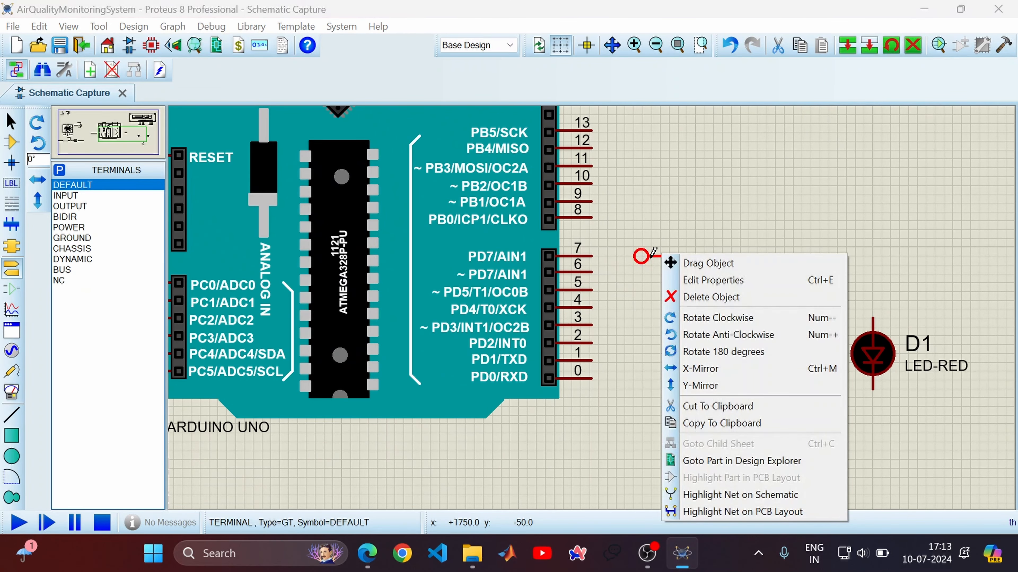
left_click(741, 352)
double_click(656, 260)
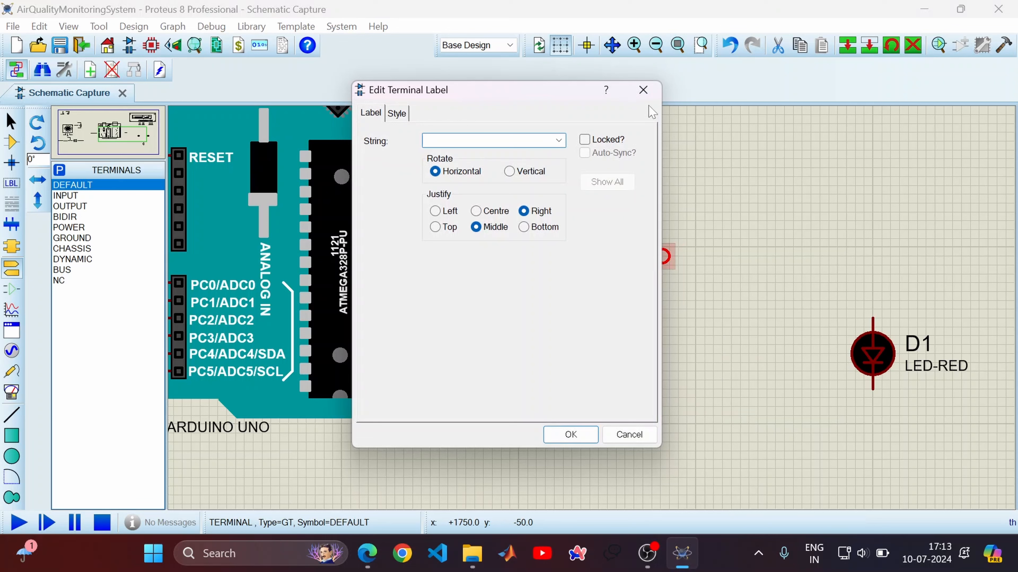
left_click(643, 90)
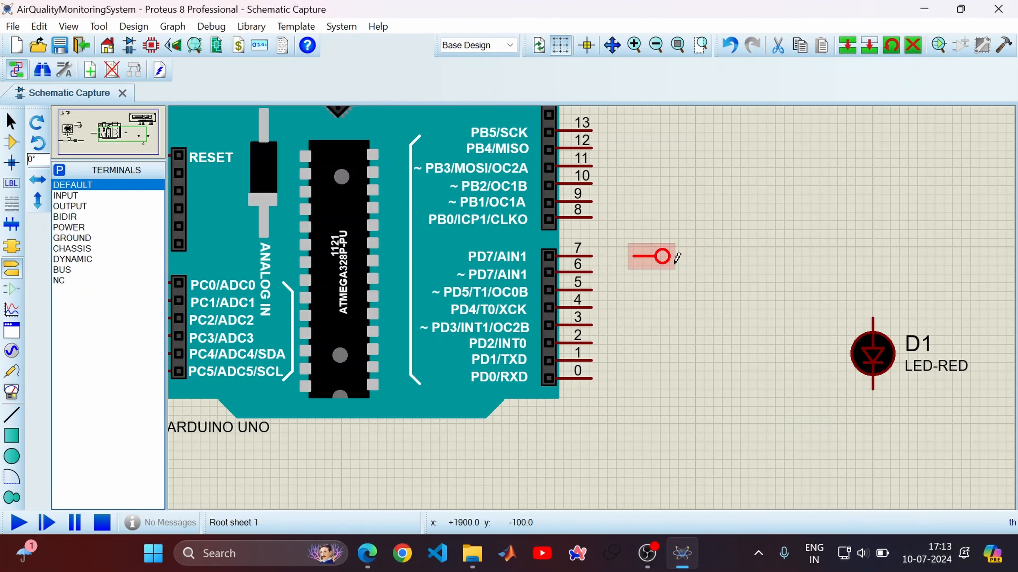
- Block-copy the terminal beside pin 7 seven times in a column downward, one for each of Arduino pins 6 to 0
left_click_drag(683, 260, 631, 249)
right_click(663, 246)
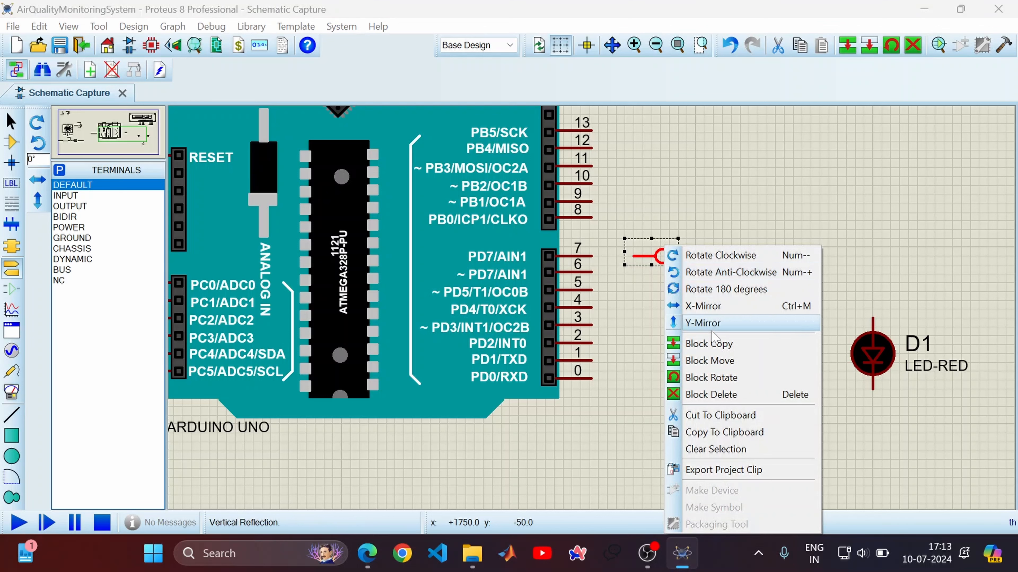
left_click(709, 344)
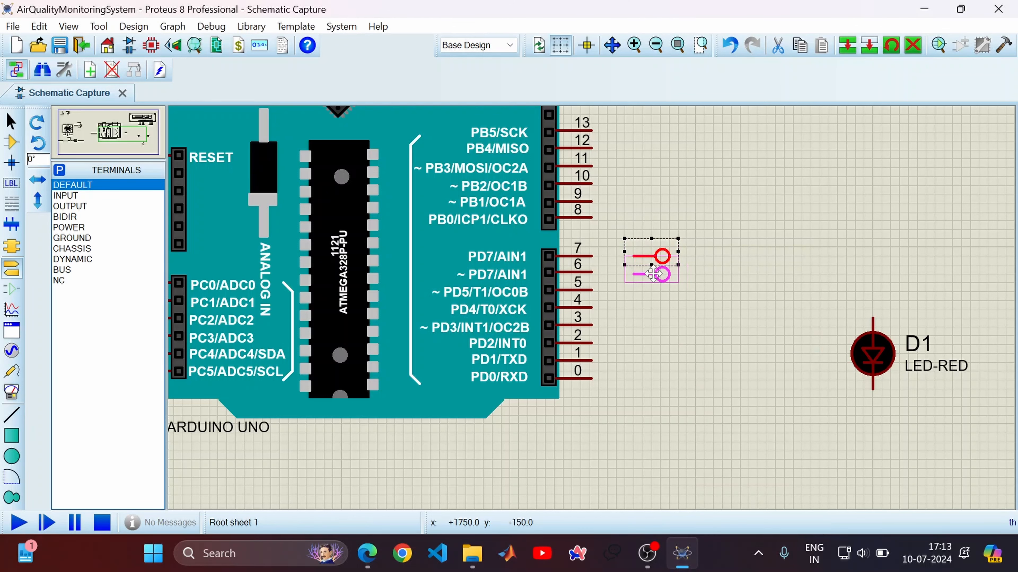
left_click(653, 275)
left_click(651, 292)
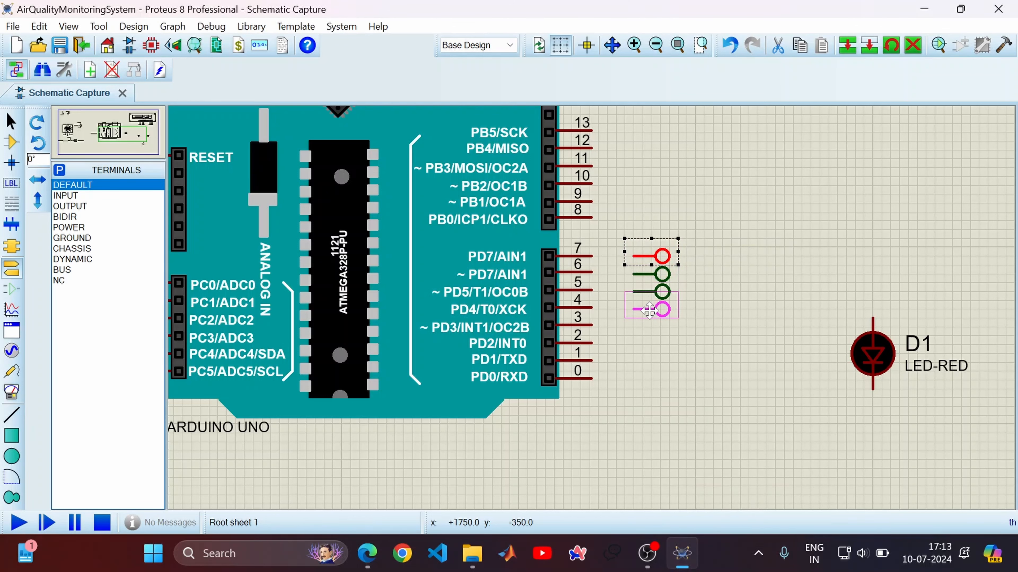
left_click(649, 309)
left_click(651, 327)
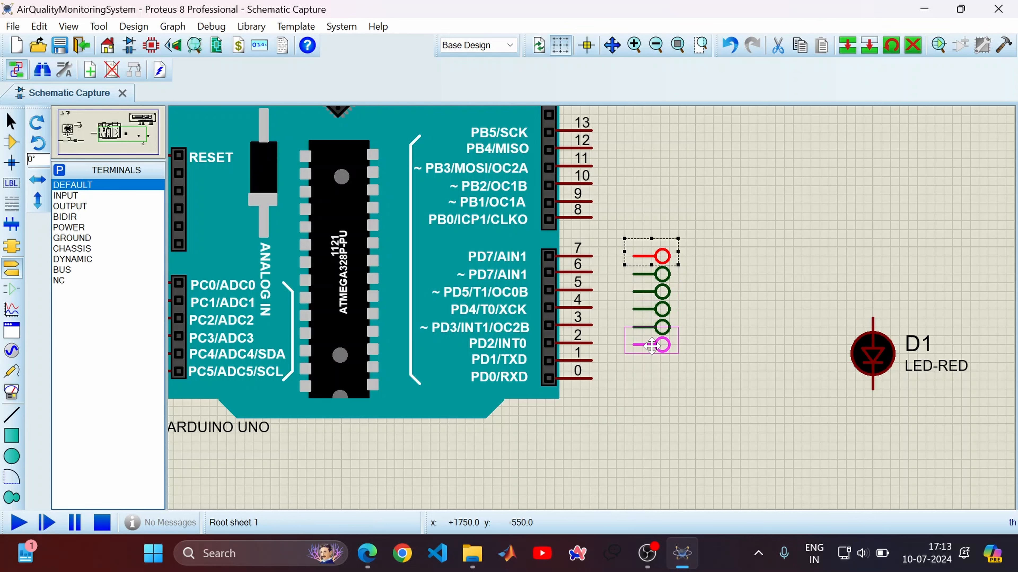
left_click(651, 345)
left_click(651, 363)
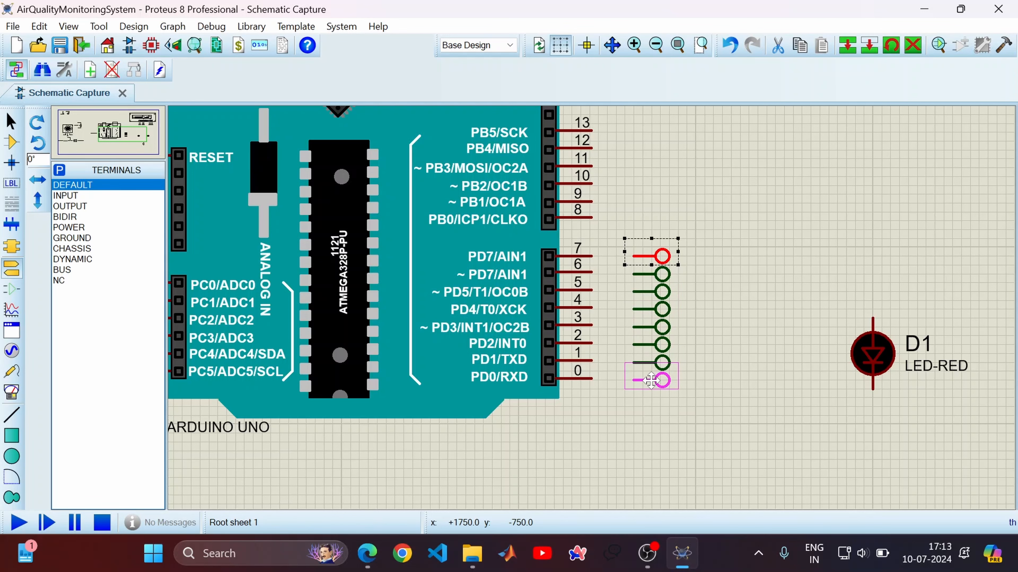
left_click(651, 380)
right_click(603, 260)
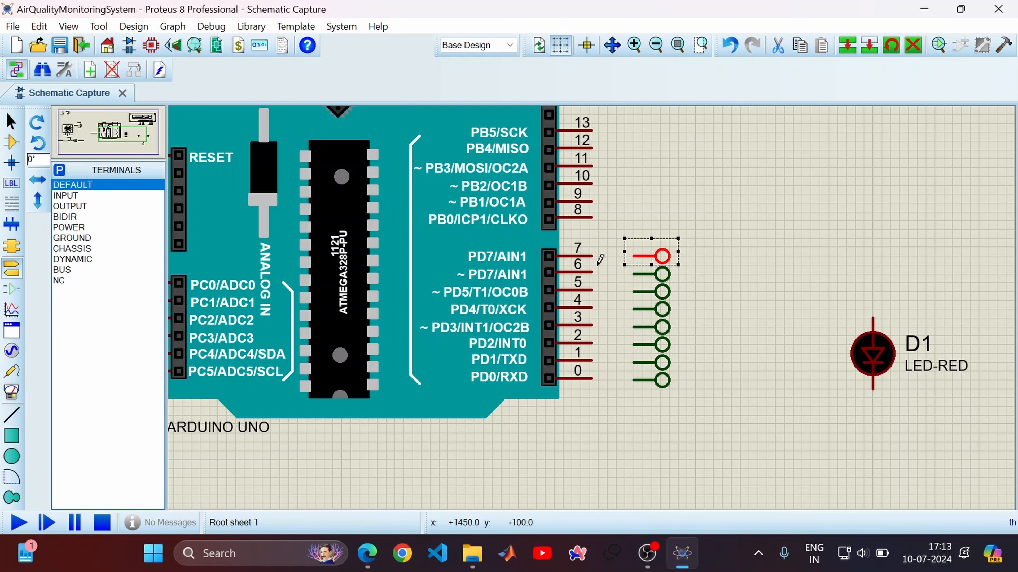
- Wire Arduino pins 7, 6 and 5 to the terminals beside them
scroll(598, 252, "up", 4)
left_click(592, 255)
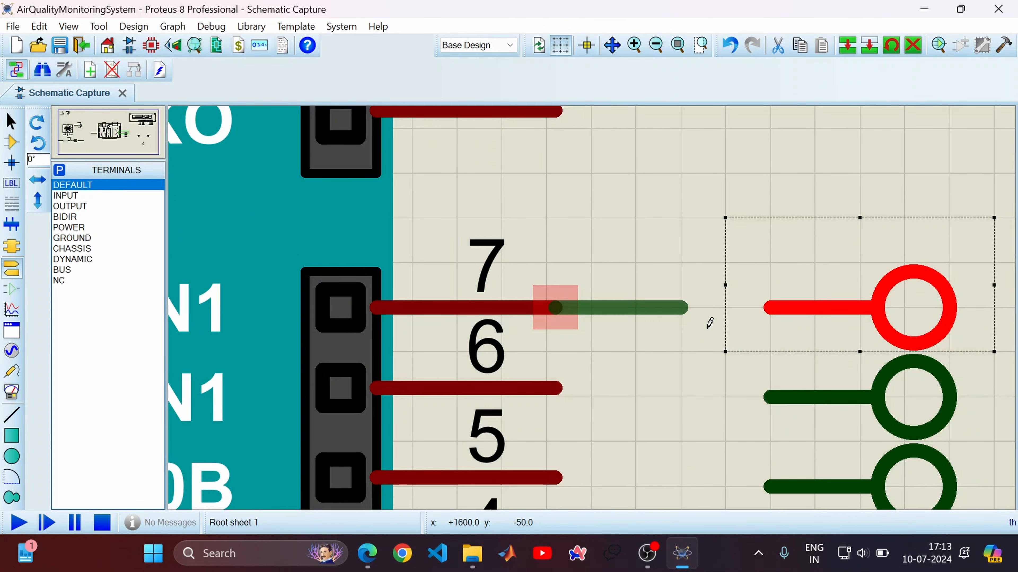
left_click(764, 309)
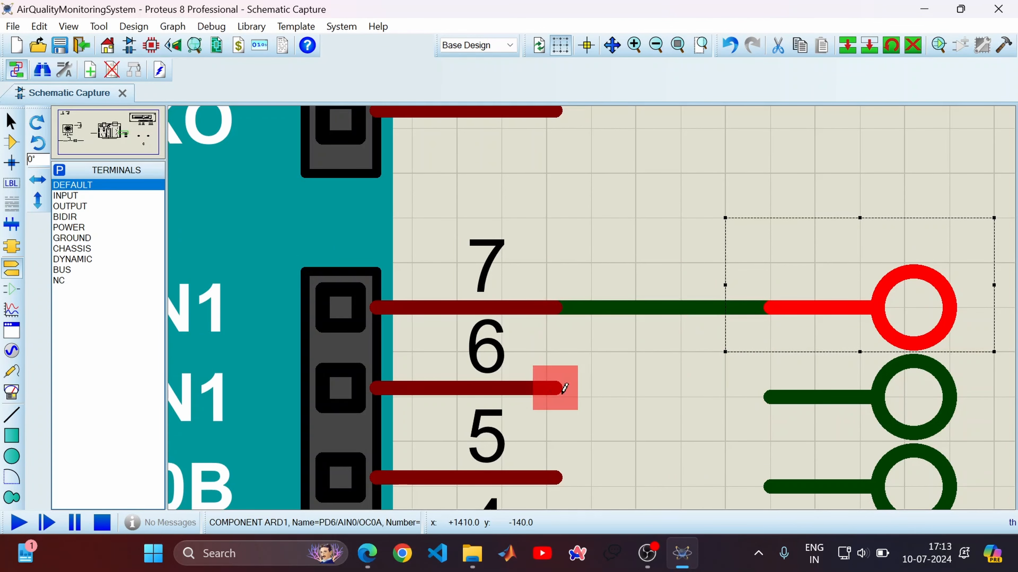
left_click(555, 388)
left_click(769, 396)
scroll(627, 341, "down", 2)
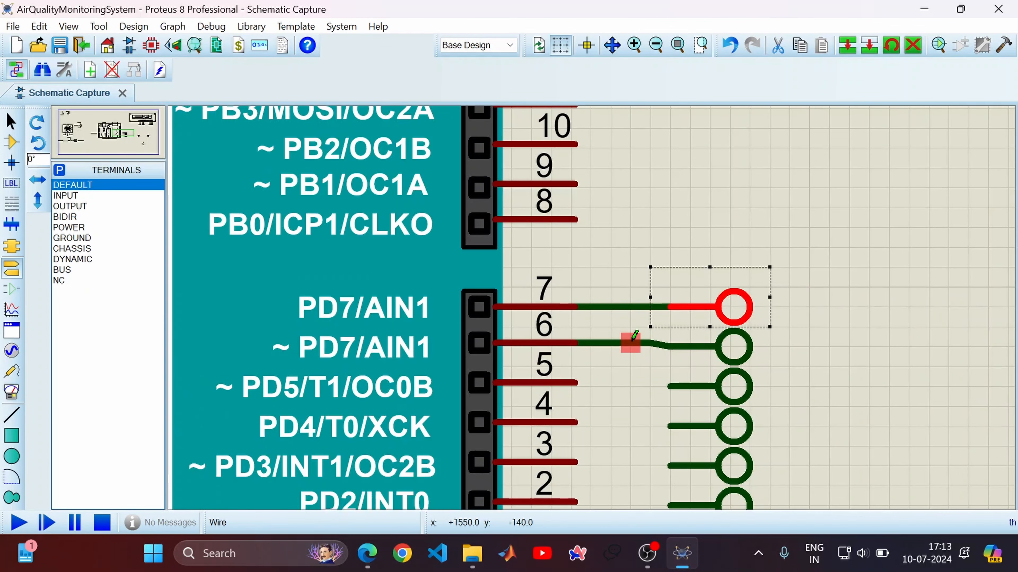
left_click(574, 381)
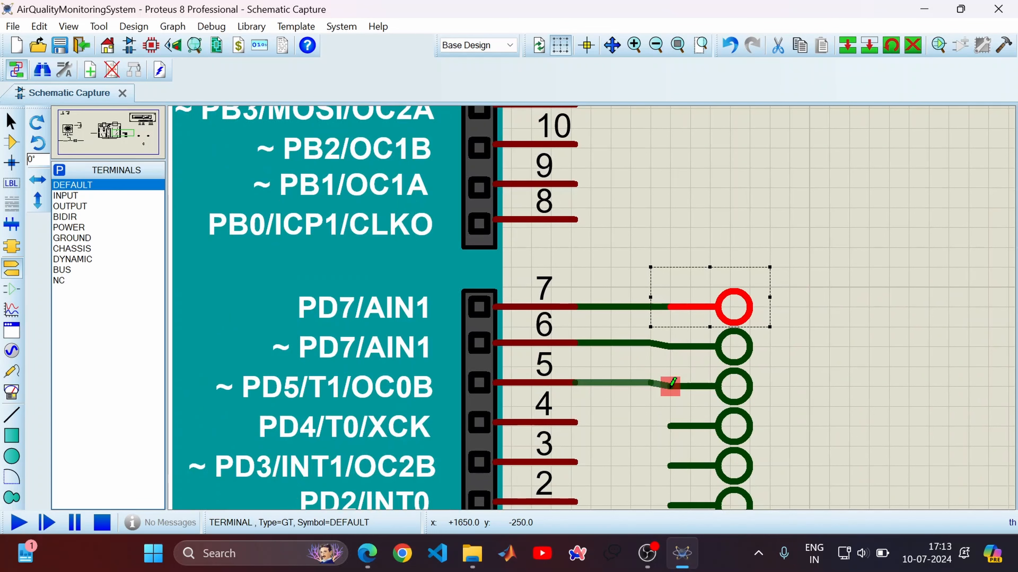
left_click(669, 386)
- Wire Arduino pins 4 and 3 to their adjacent terminals
scroll(623, 371, "down", 2)
scroll(613, 357, "up", 2)
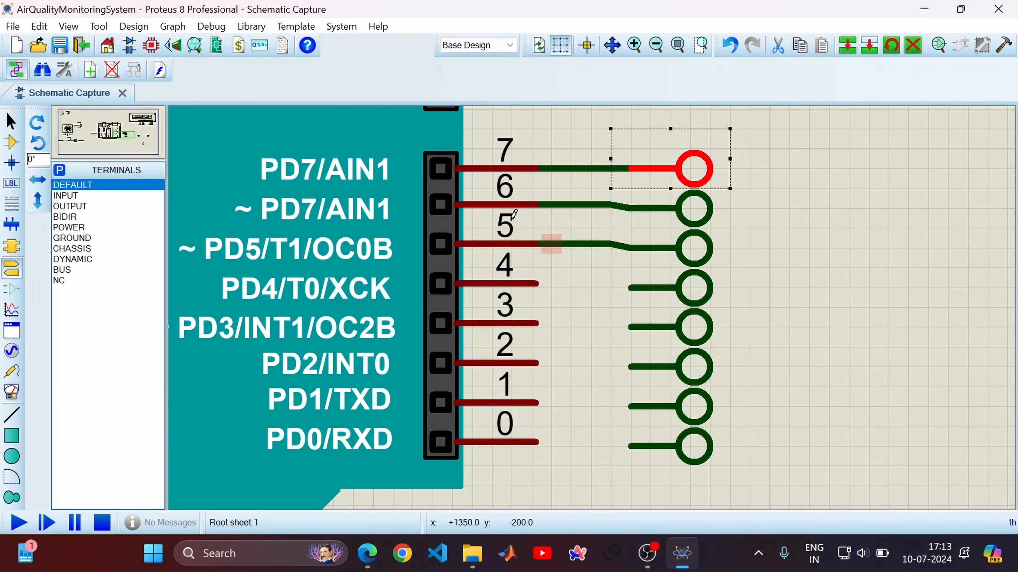
left_click(536, 284)
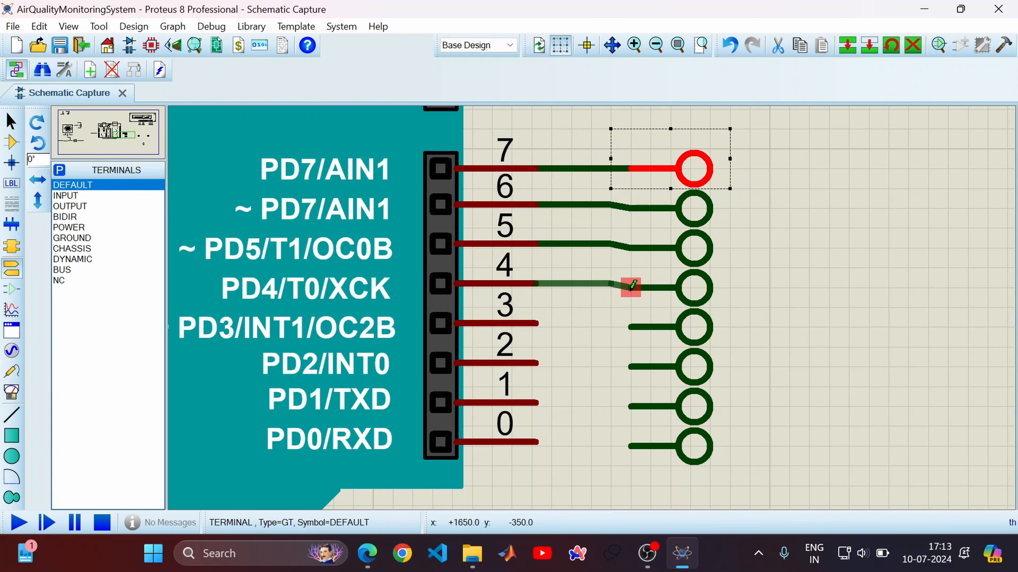
left_click(632, 285)
left_click(616, 323)
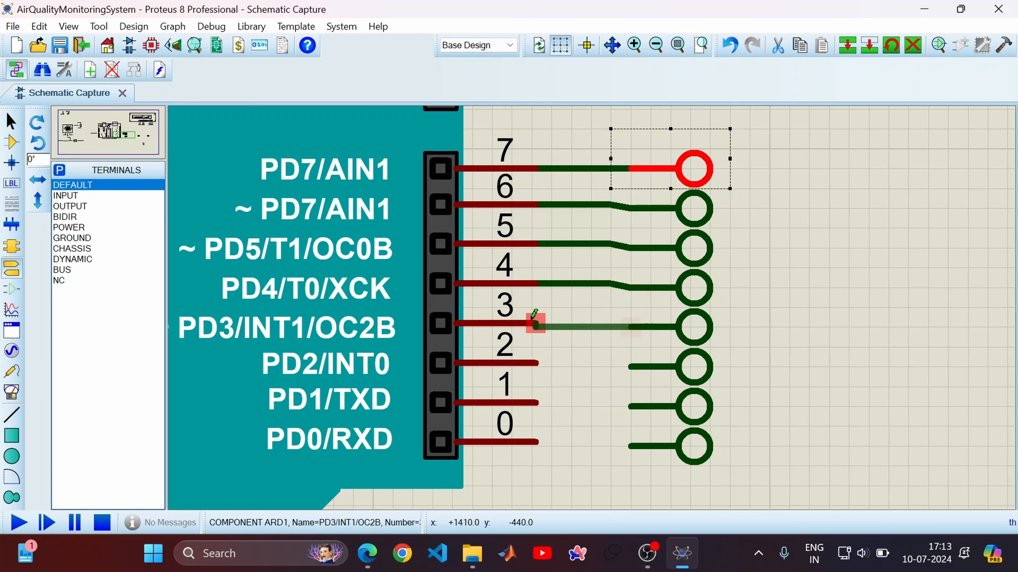
left_click(536, 323)
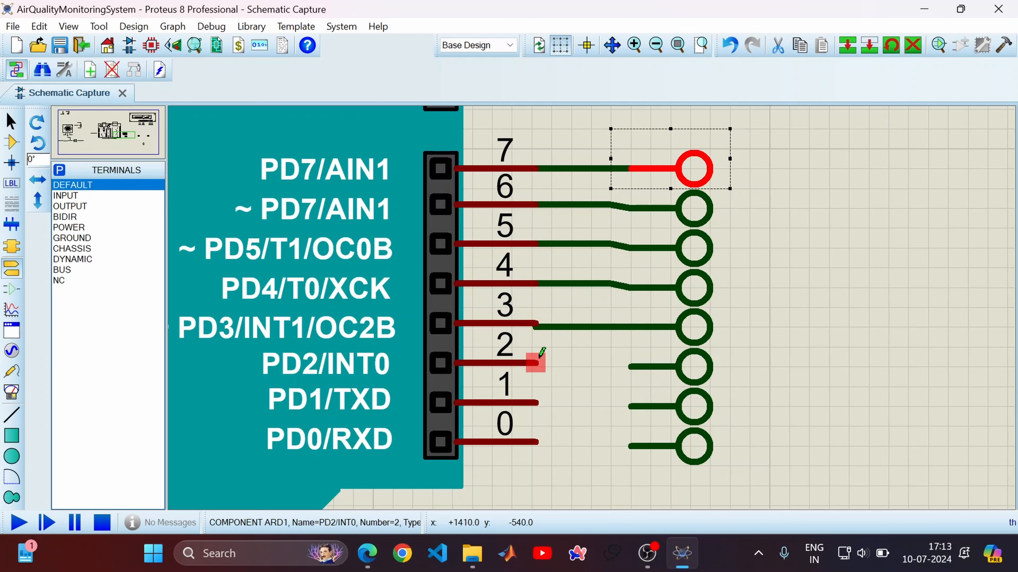
- Wire Arduino pins 2, 1 and 0 to the three lowest terminals
left_click(536, 363)
left_click(630, 367)
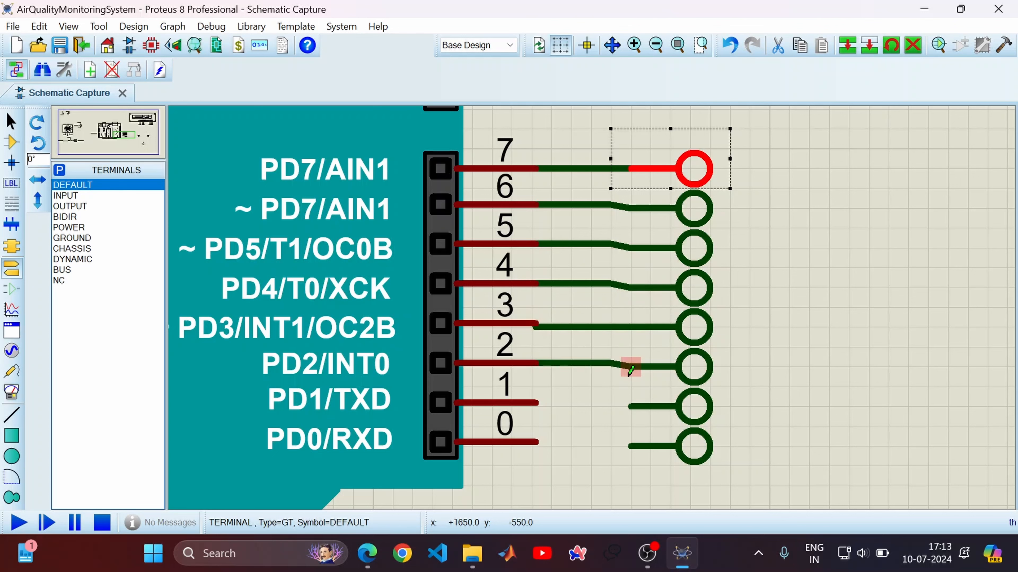
left_click(536, 403)
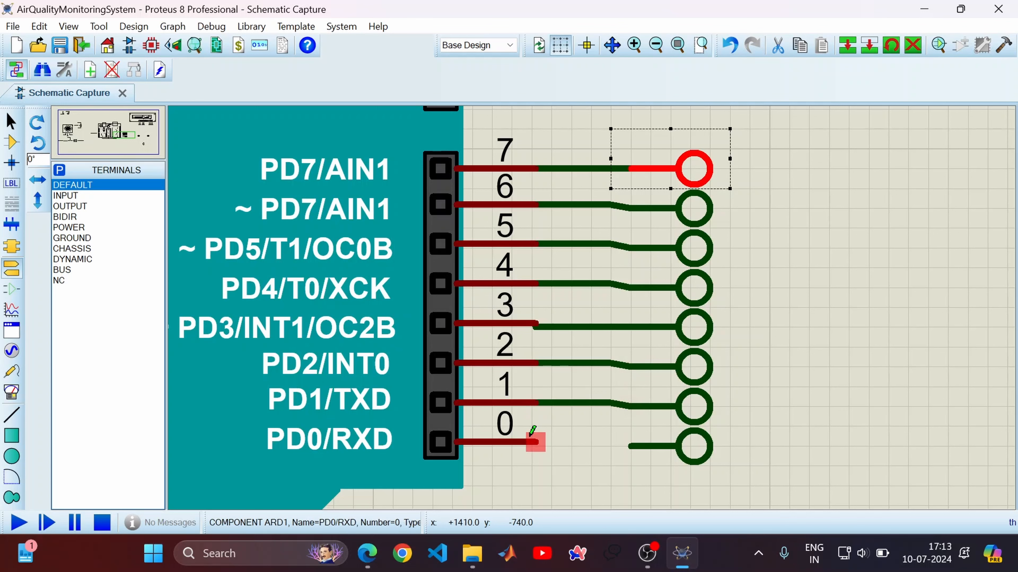
left_click(537, 442)
left_click(630, 446)
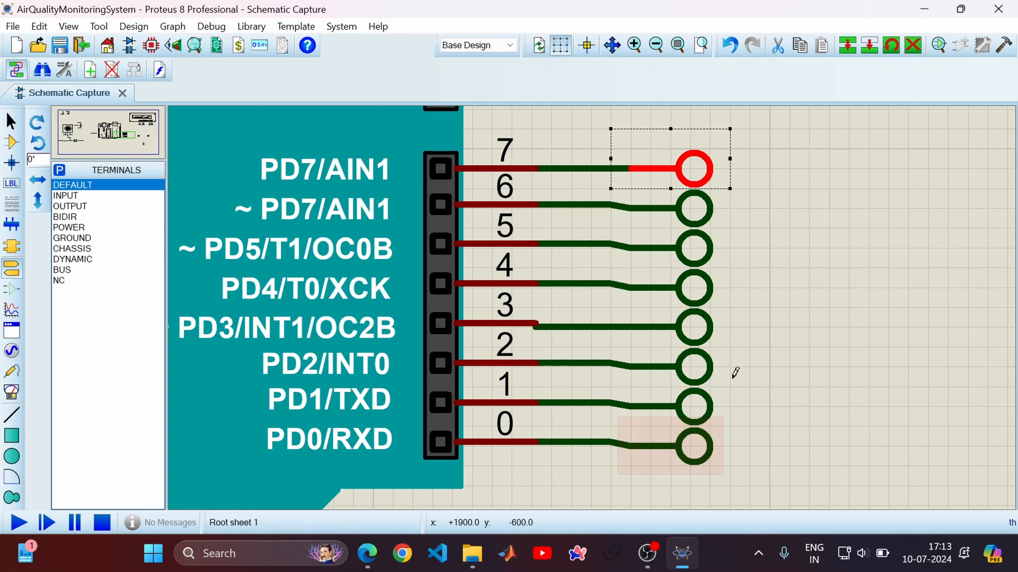
- Label the terminal on Arduino pin 0 D0 and the one on pin 1 D1
left_click(708, 446)
left_click(709, 446)
type("D0")
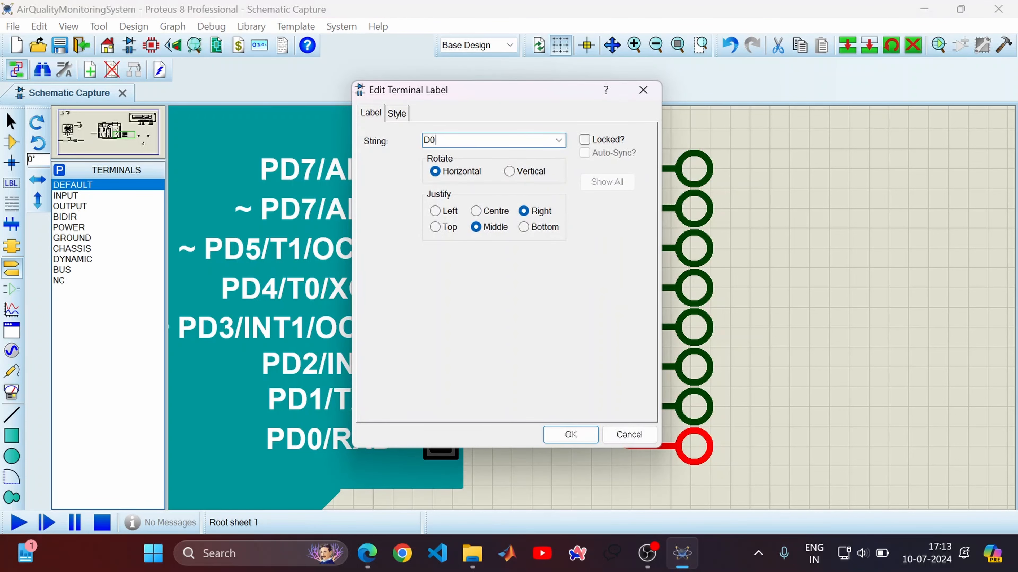
key("Return")
left_click(707, 402)
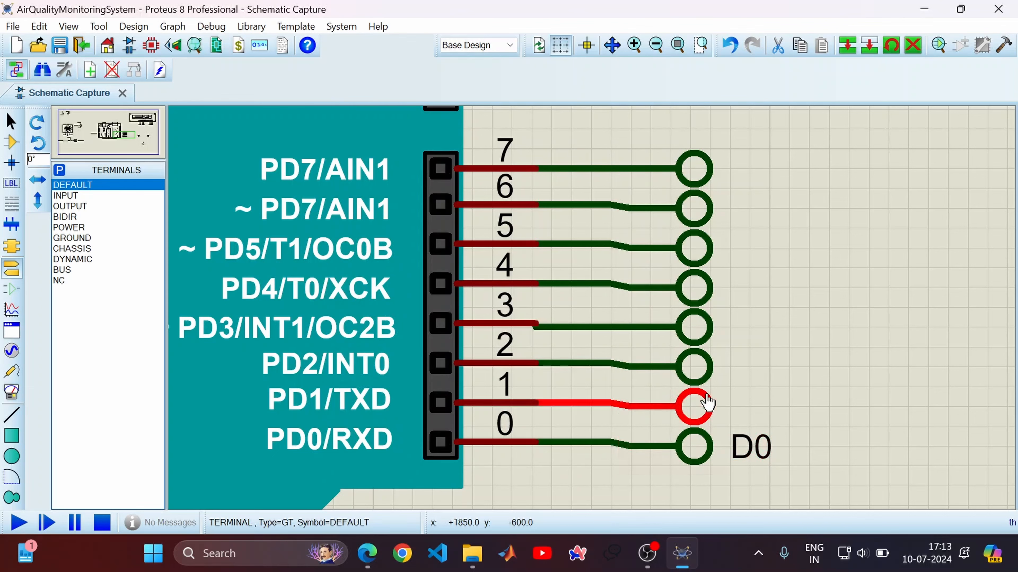
left_click(705, 402)
type("D1")
key("Return")
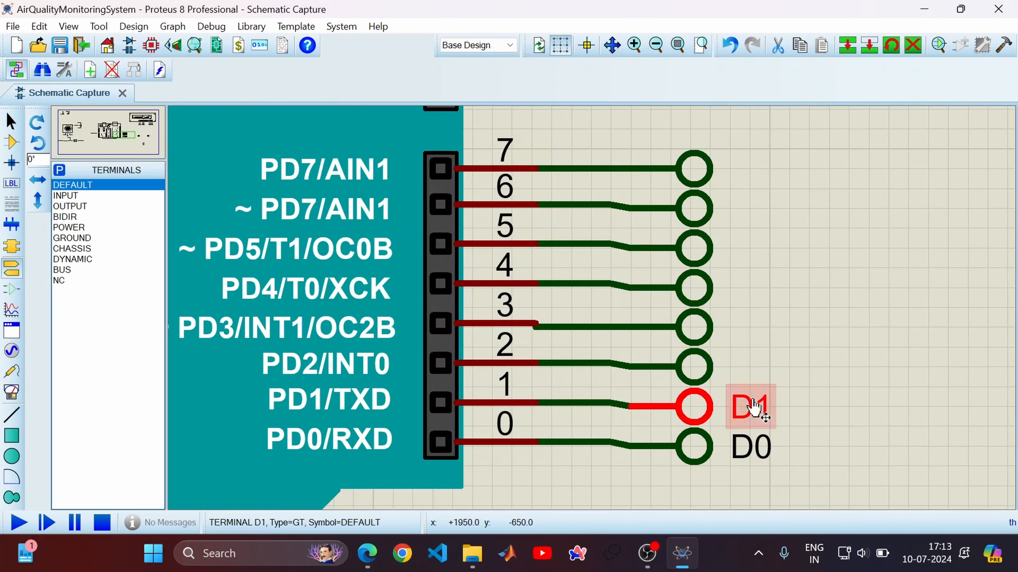
- Label the terminal on Arduino pin 2 D2 and the one on pin 3 D3
left_click(706, 365)
left_click(705, 366)
type("D2")
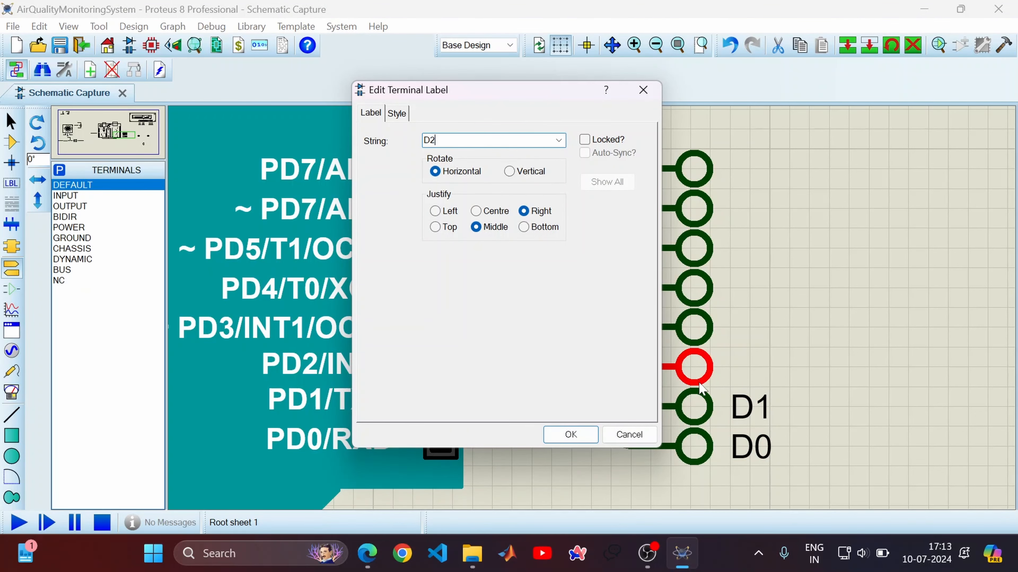
left_click(570, 435)
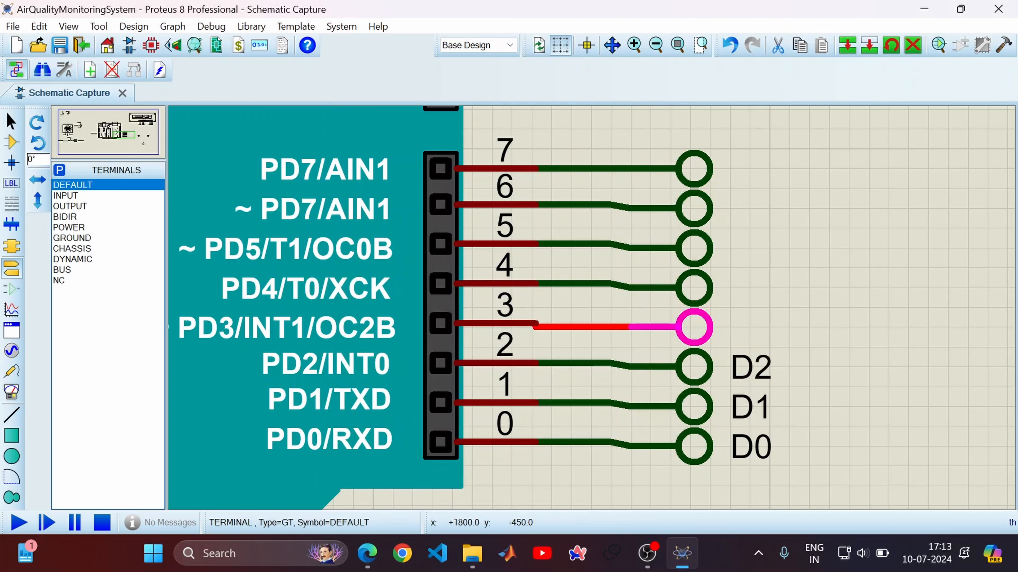
double_click(693, 326)
type("D3")
left_click(590, 436)
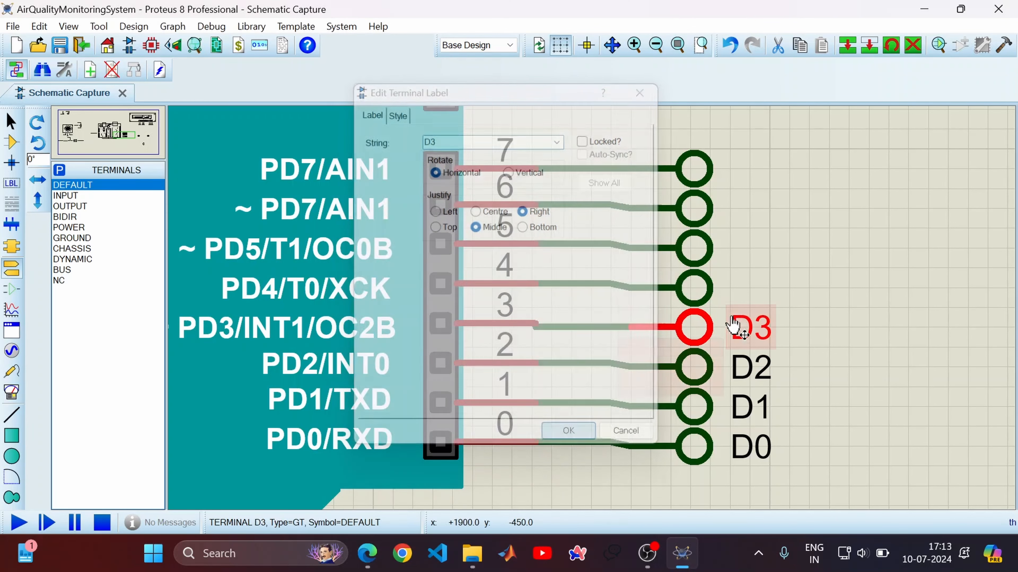
- Label the terminal on Arduino pin 4 D4 and the one on pin 5 D5
double_click(697, 295)
type("D4")
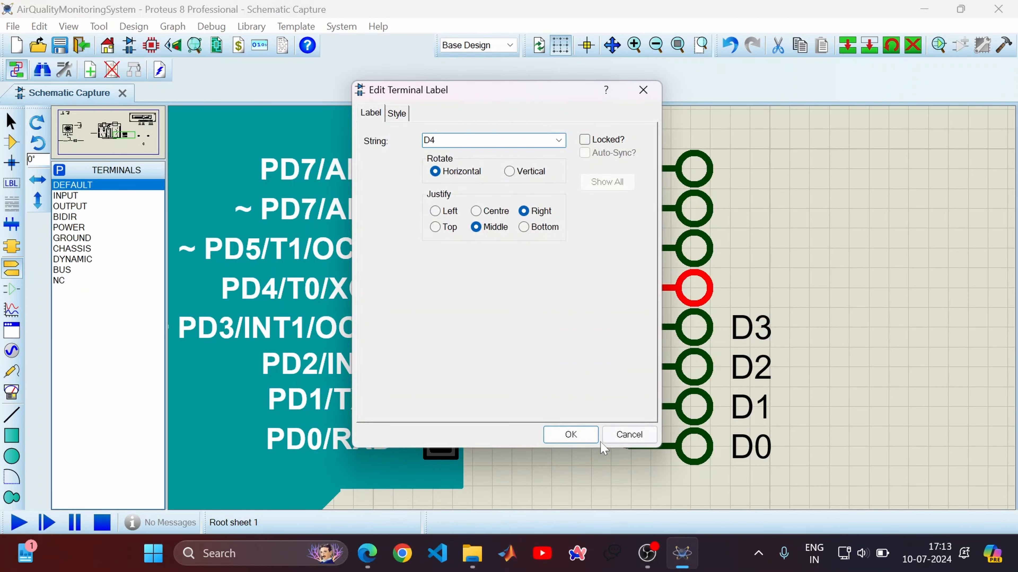
left_click(575, 435)
double_click(707, 249)
type("D5")
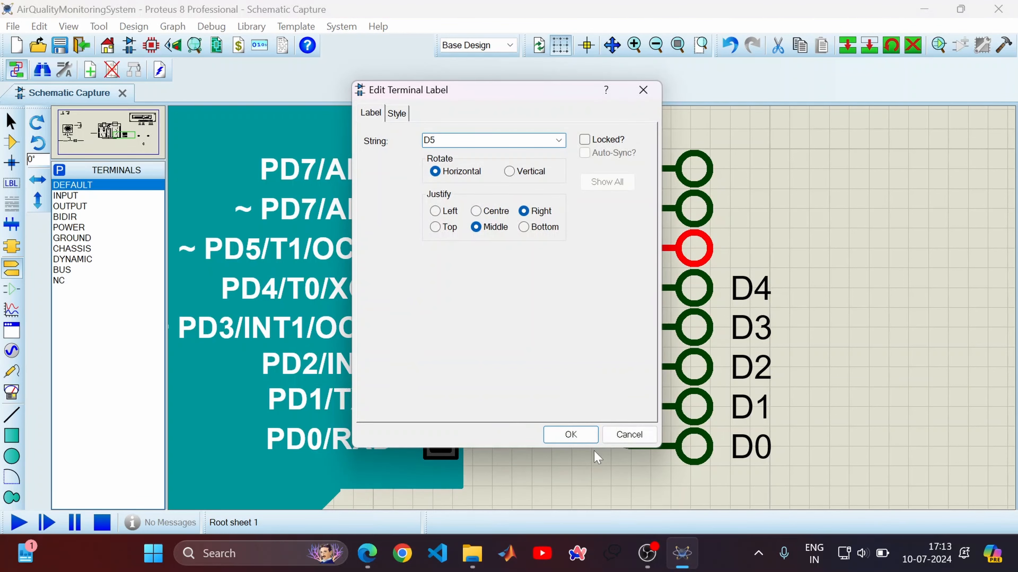
left_click(587, 436)
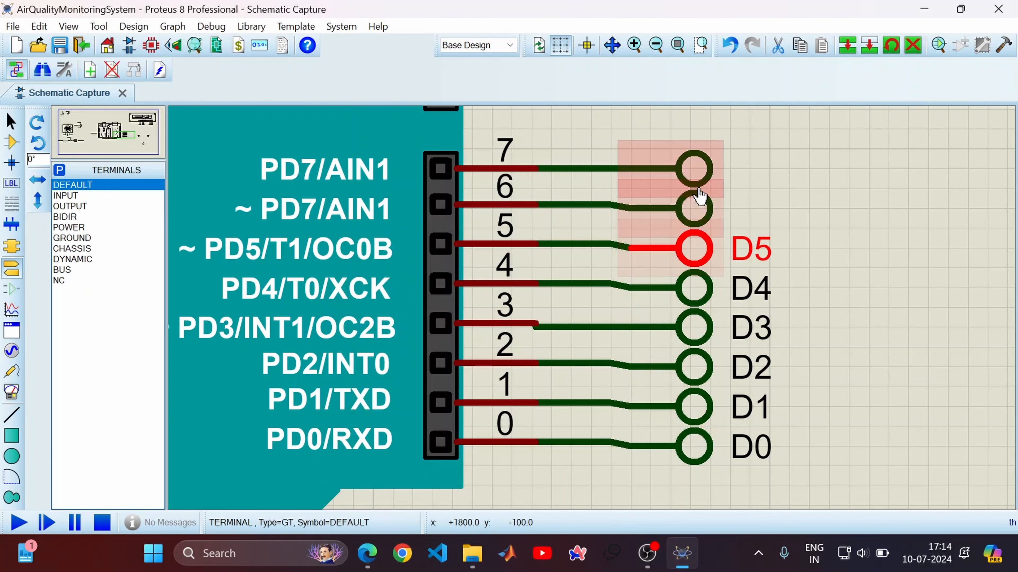
- Label the terminal on Arduino pin 6 D6 and the one on pin 7 D7
double_click(698, 218)
type("D6")
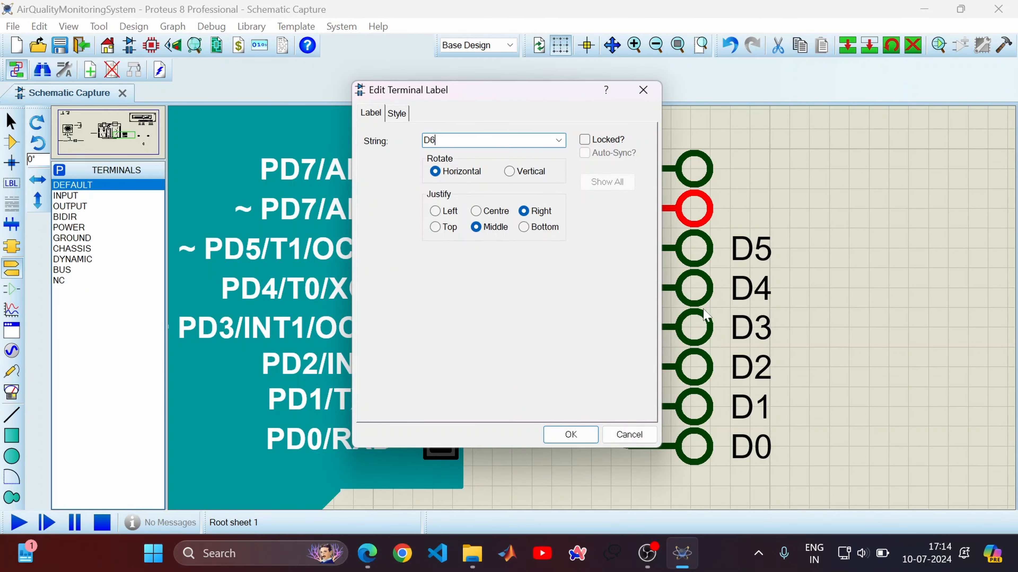
left_click(570, 435)
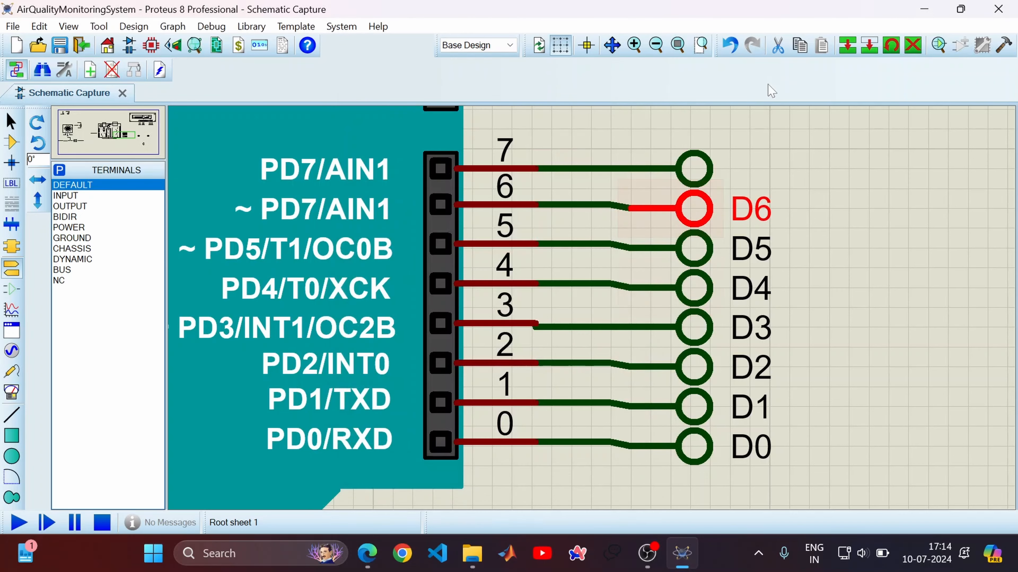
double_click(702, 168)
type("D7")
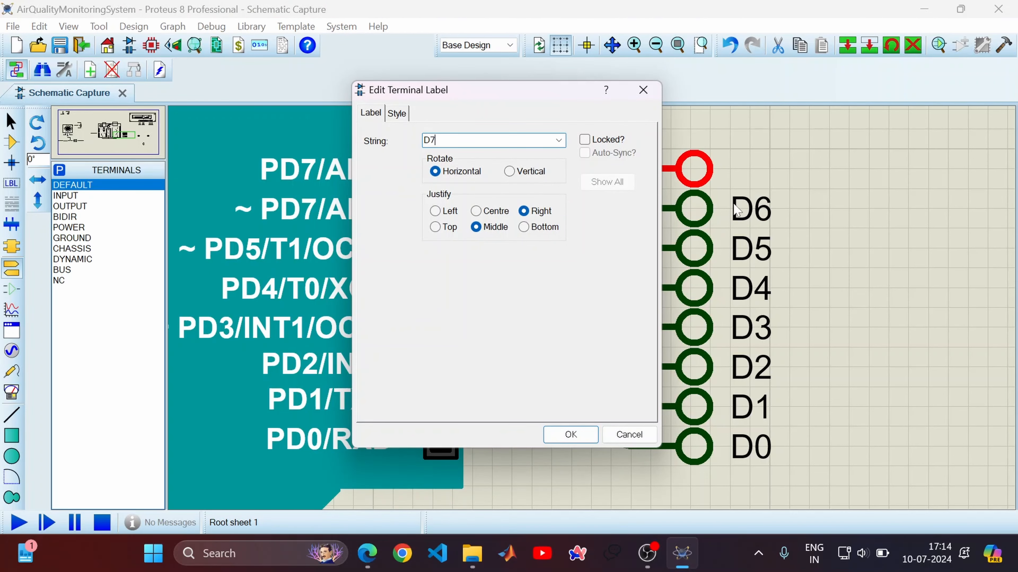
left_click(577, 435)
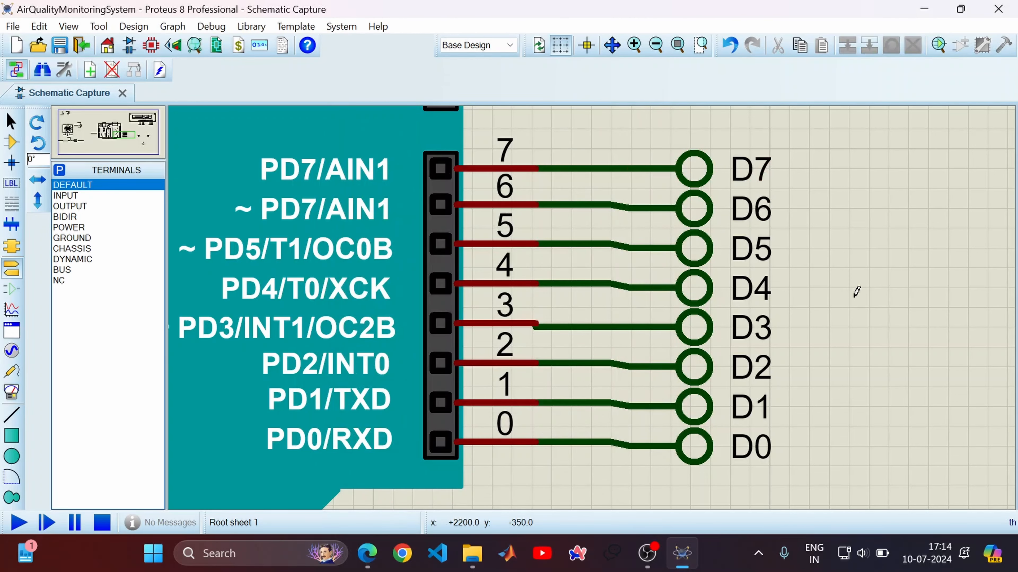
- Place default terminals above and below both LEDs, two beside the buzzer, and one next to Arduino pin 8
scroll(856, 292, "down", 2)
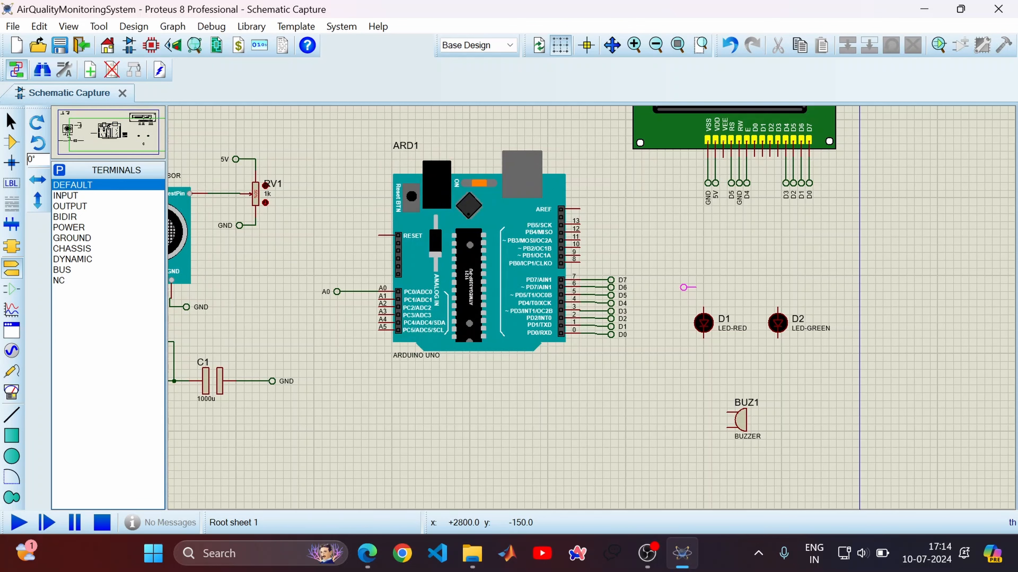
left_click(683, 288)
left_click(683, 353)
left_click(761, 288)
left_click(757, 354)
left_click(691, 409)
left_click(692, 432)
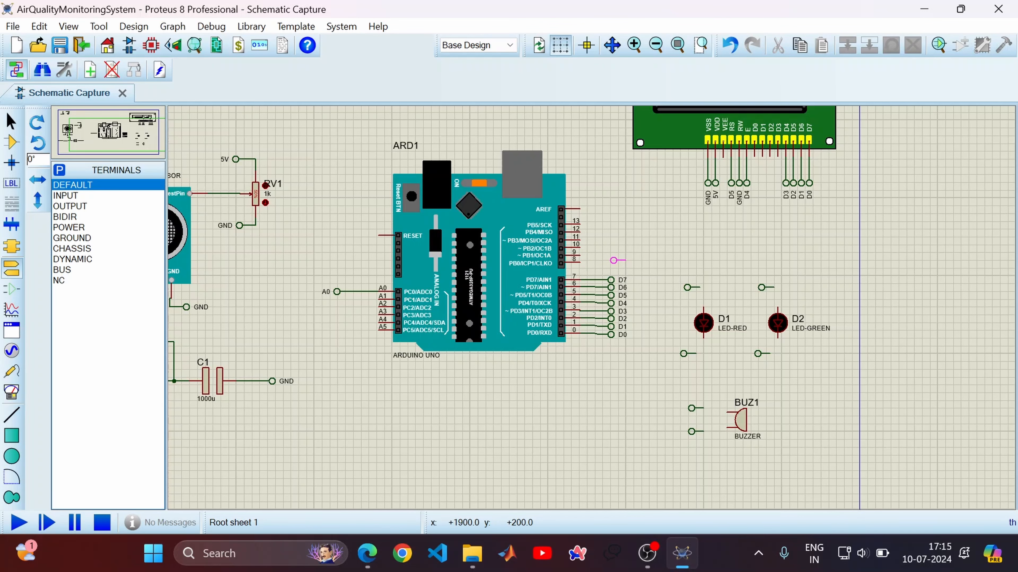
left_click(605, 263)
right_click(612, 261)
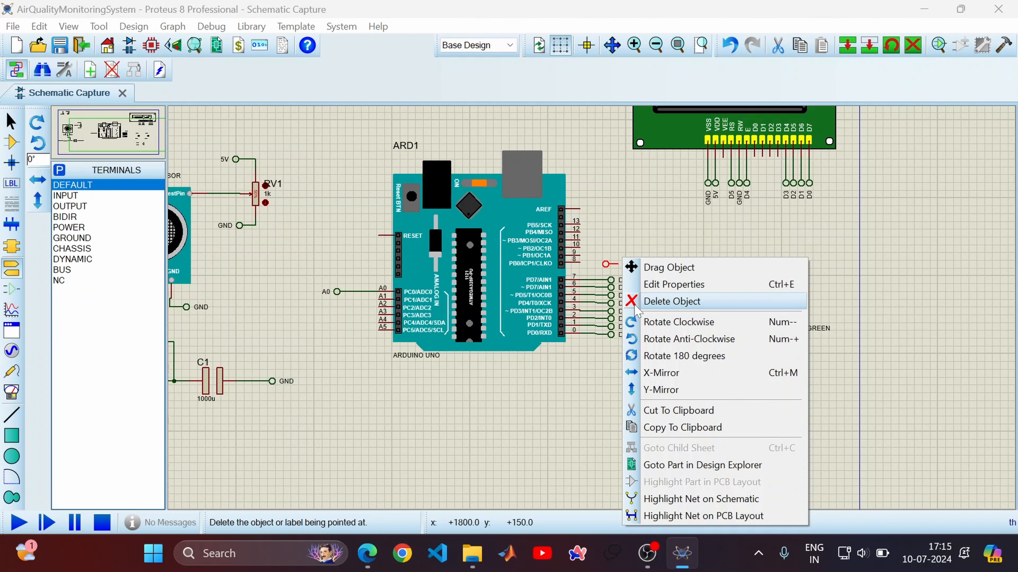
left_click(664, 340)
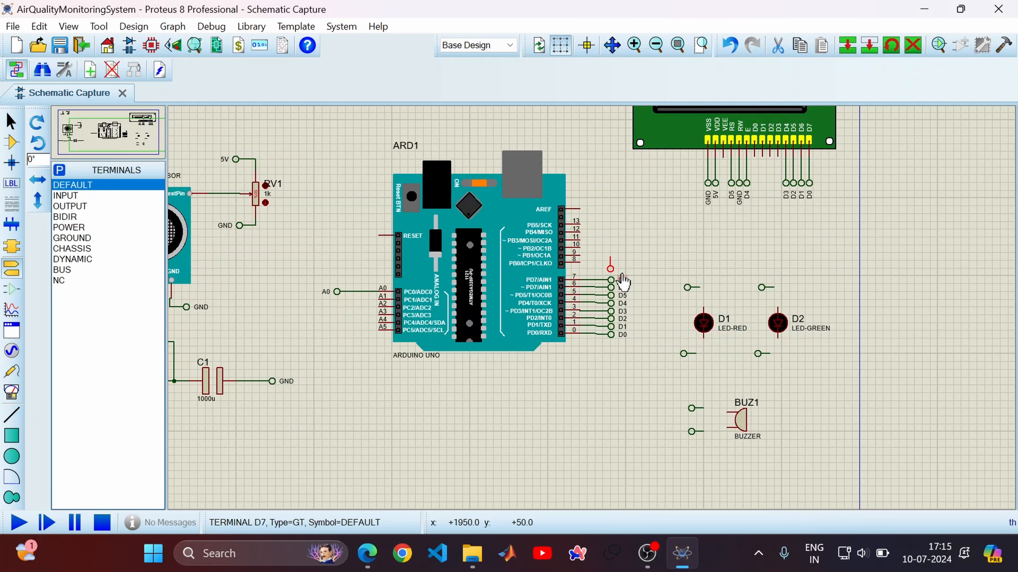
key("ctrl+z")
- Rotate the terminal near Arduino pin 8 by 180 degrees and wire it to that pin
right_click(618, 261)
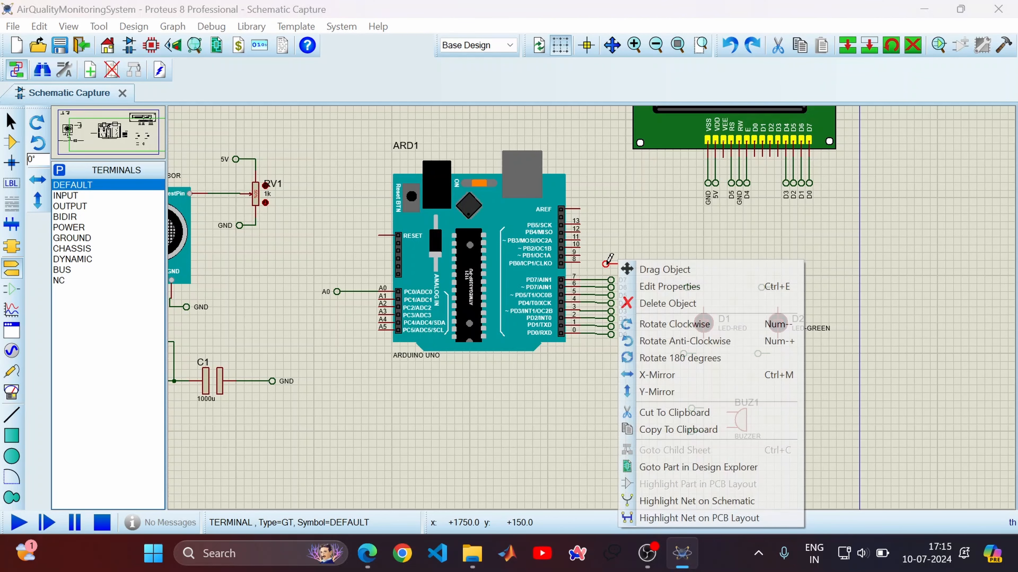
left_click(658, 359)
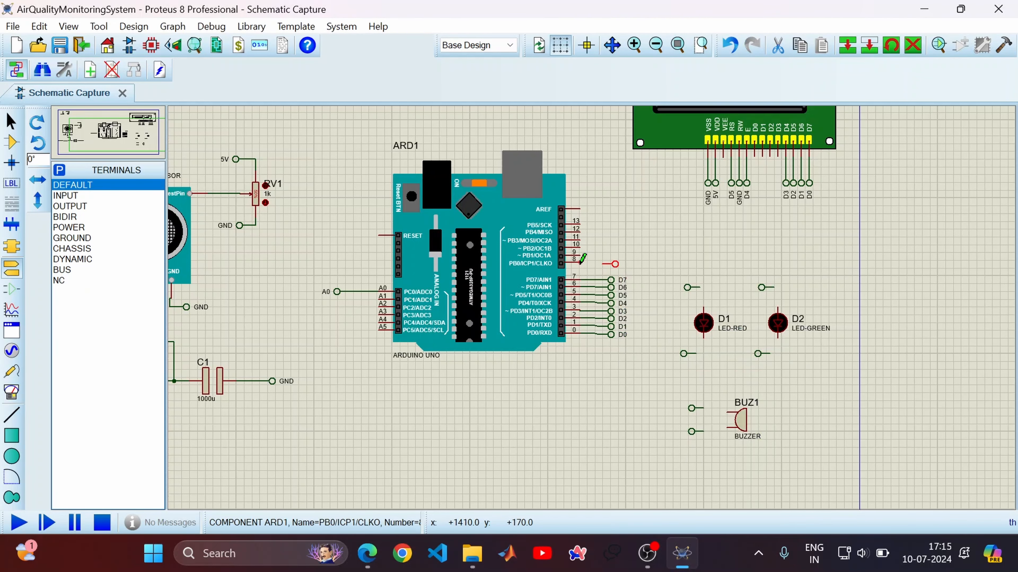
scroll(605, 264, "up", 3)
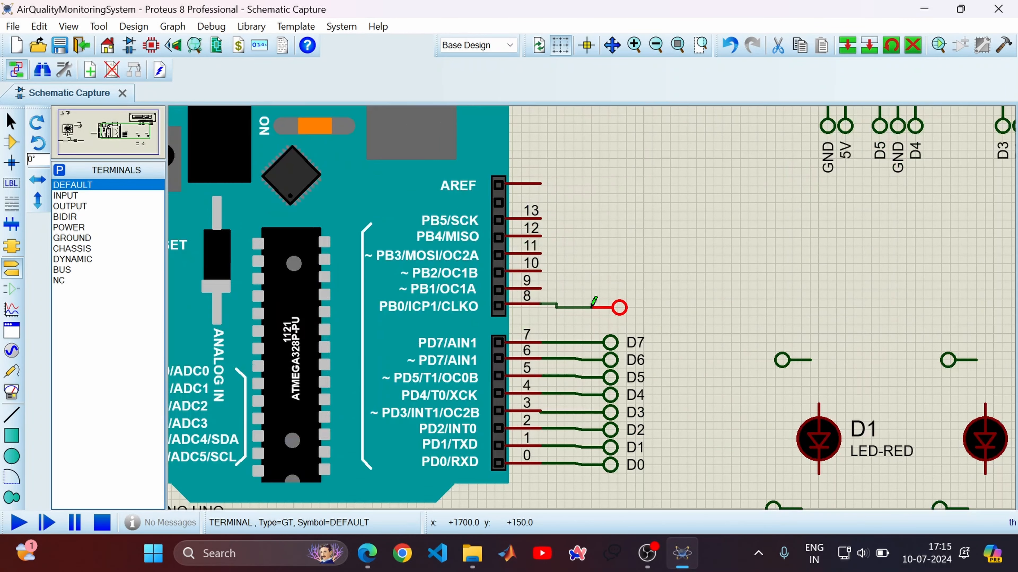
left_click(593, 304)
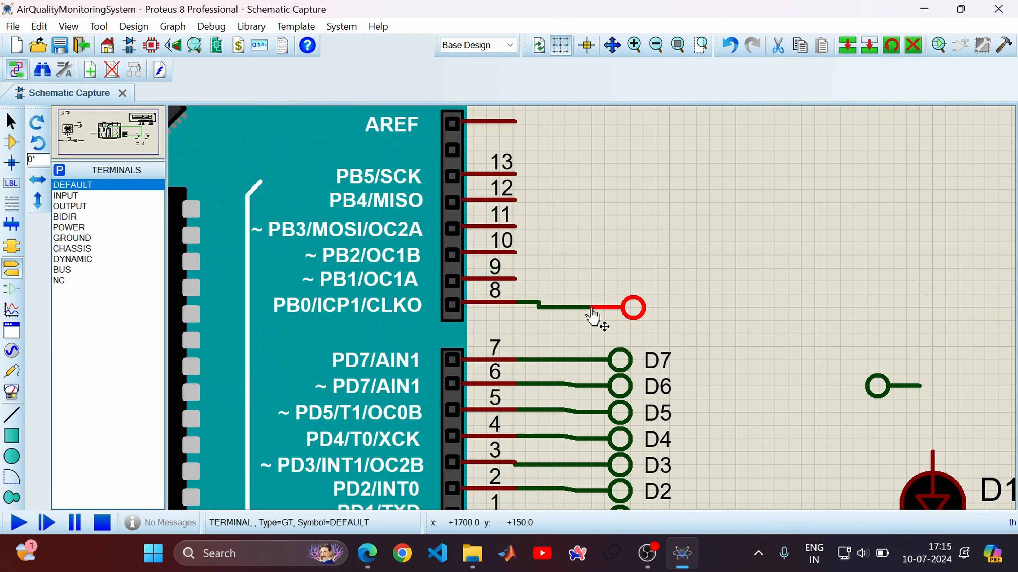
- Label the terminal on Arduino pin 8 D8
double_click(631, 313)
type("D")
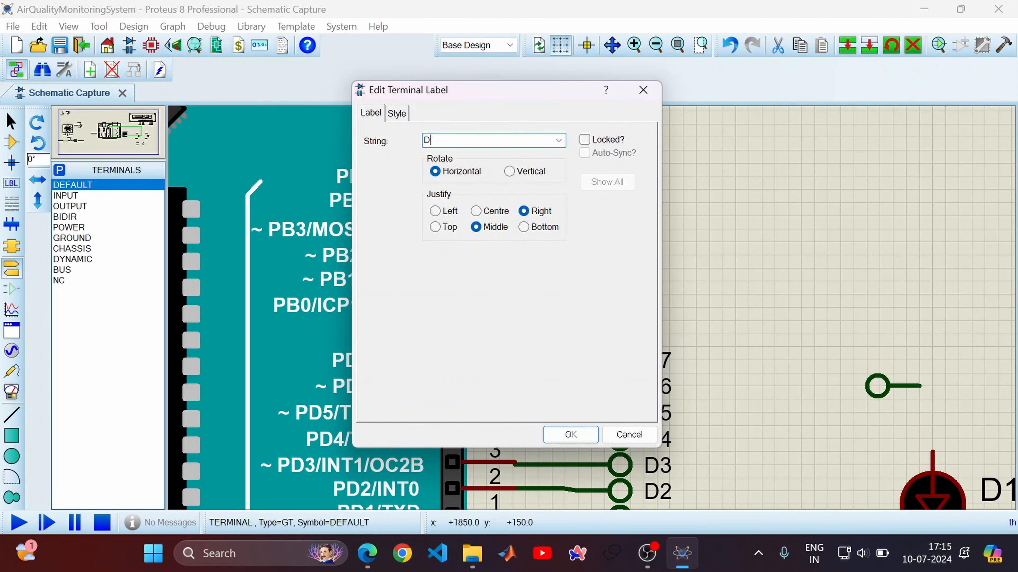
type("8")
left_click(570, 435)
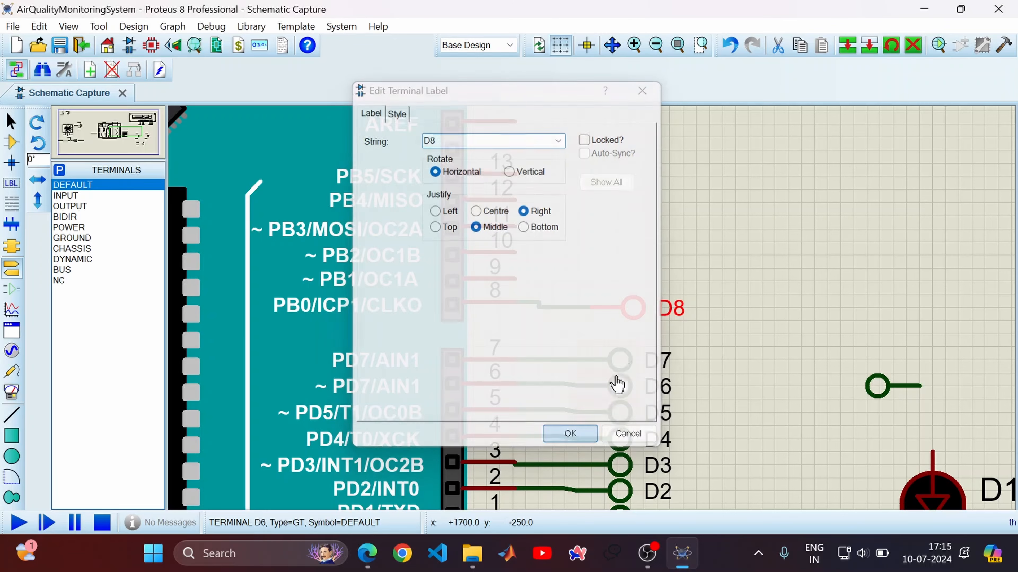
- Wire both ends of the red LED D1 to the terminals above and below it
scroll(617, 297, "down", 3)
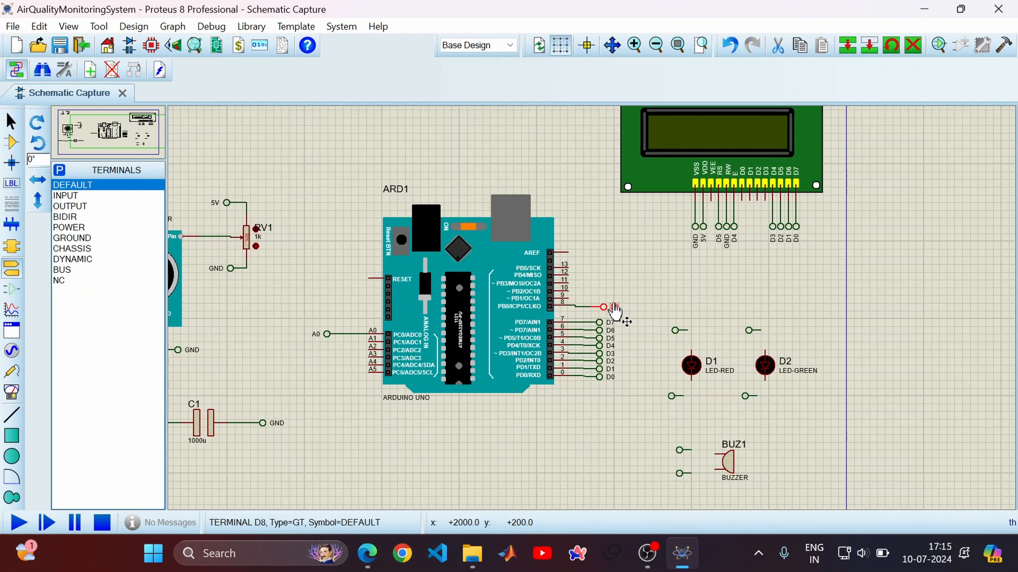
scroll(700, 370, "up", 1)
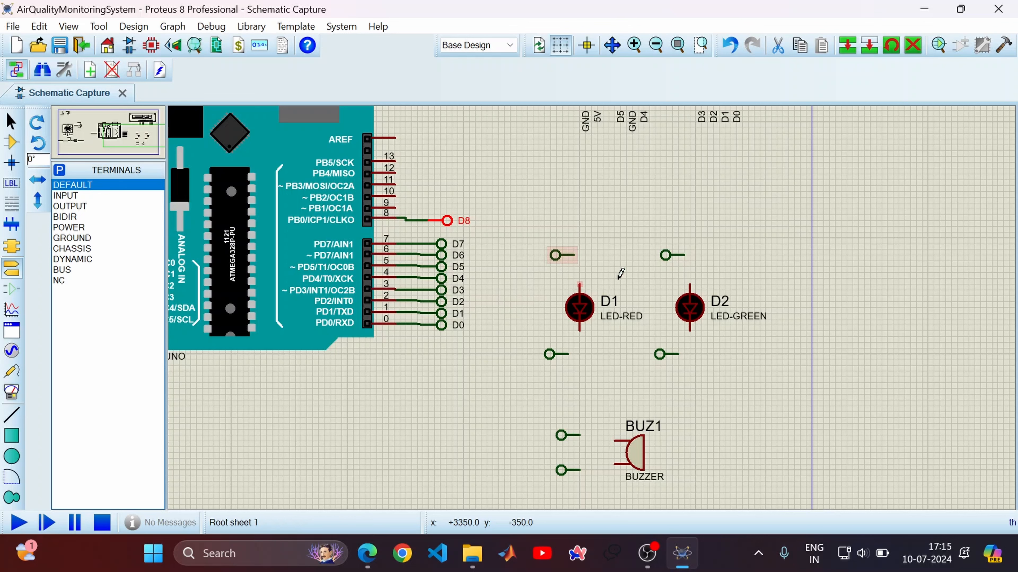
left_click(574, 255)
left_click(580, 284)
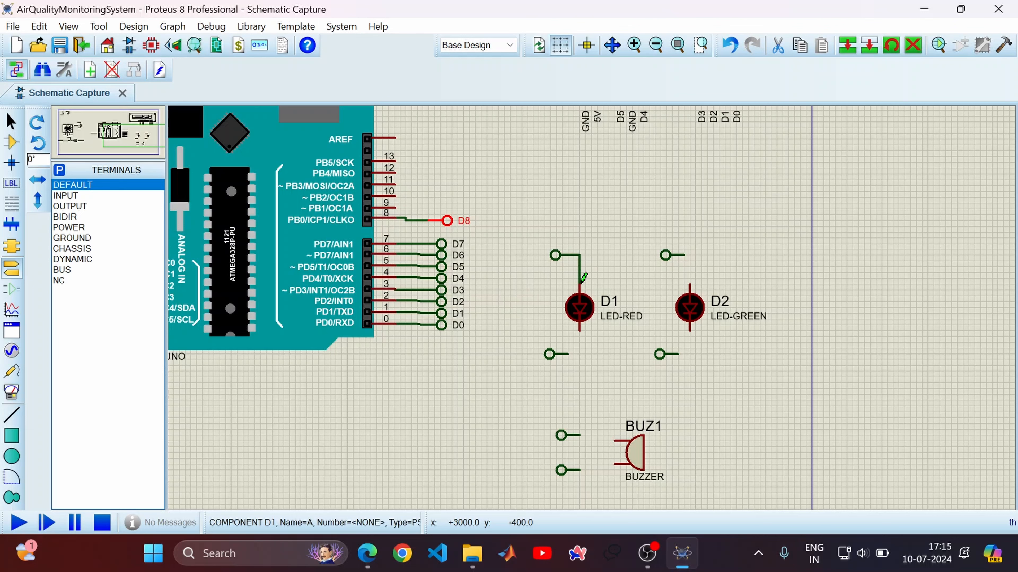
left_click(581, 328)
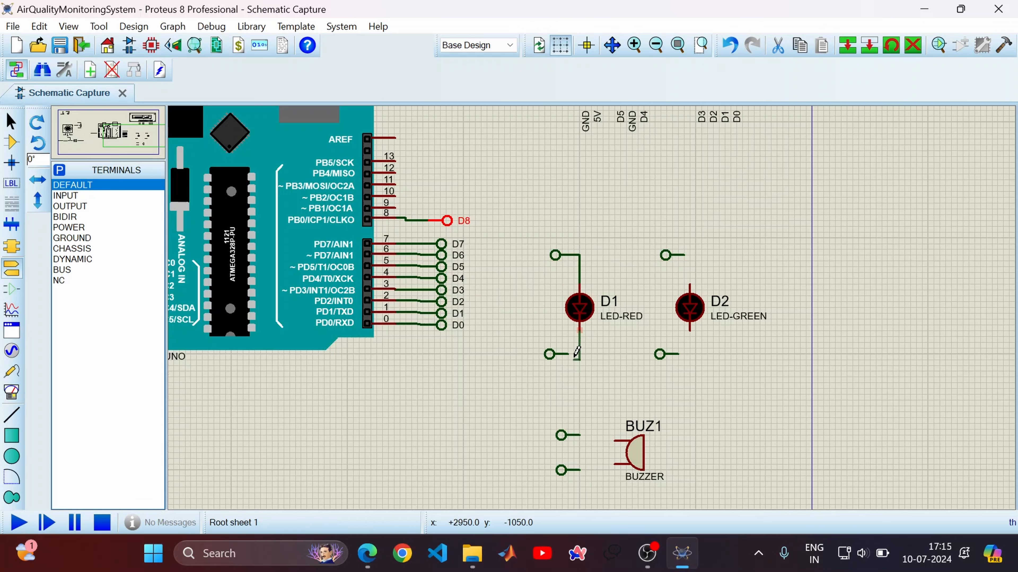
left_click(549, 354)
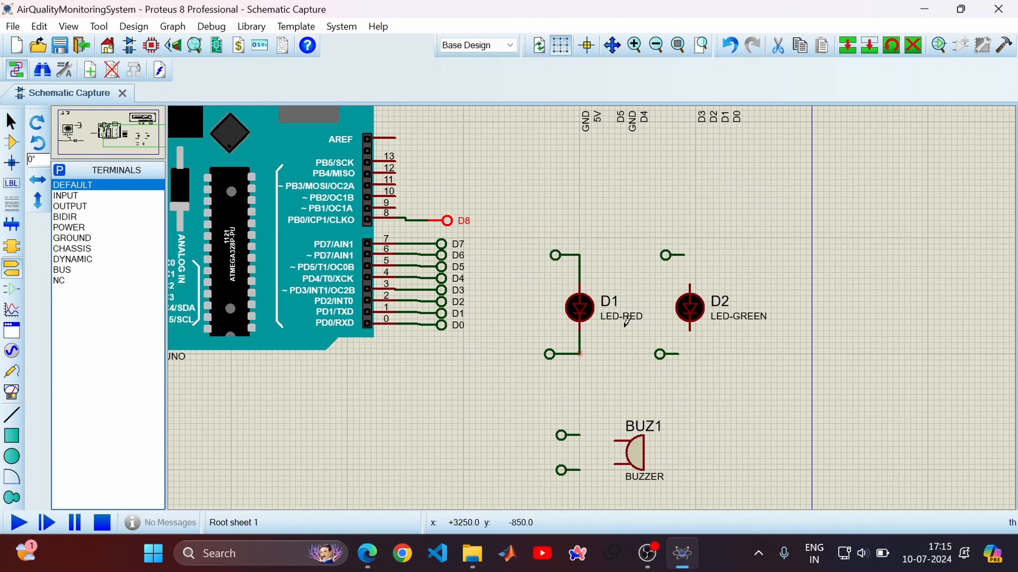
- Wire both ends of the green LED D2 to the terminals above and below it
left_click(683, 255)
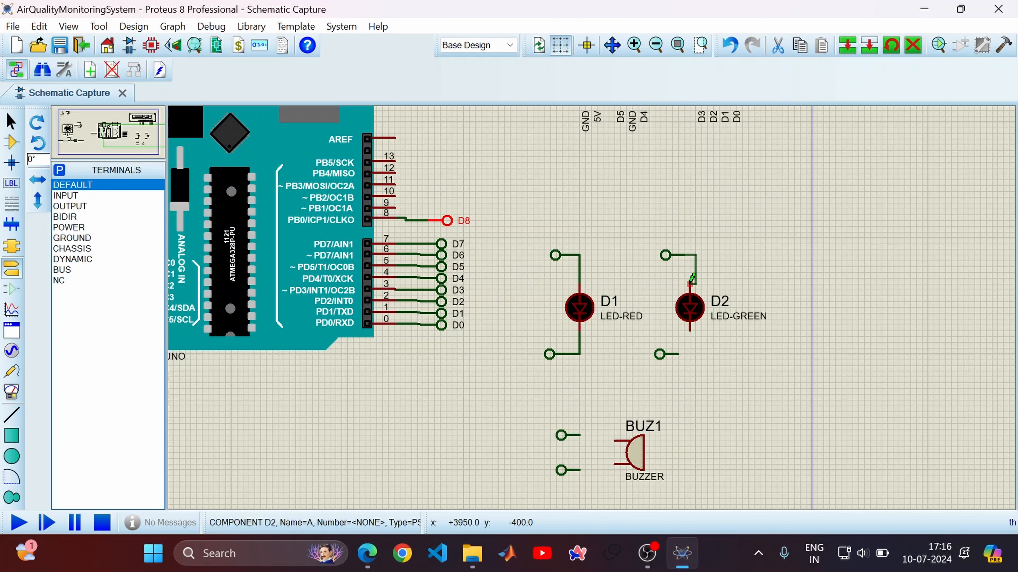
left_click(689, 283)
left_click(690, 331)
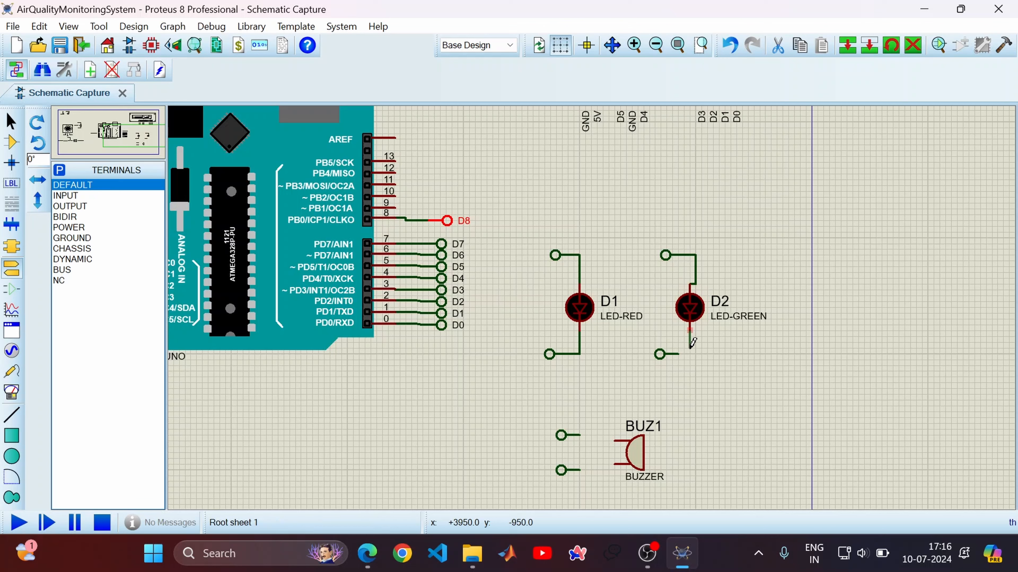
left_click(677, 354)
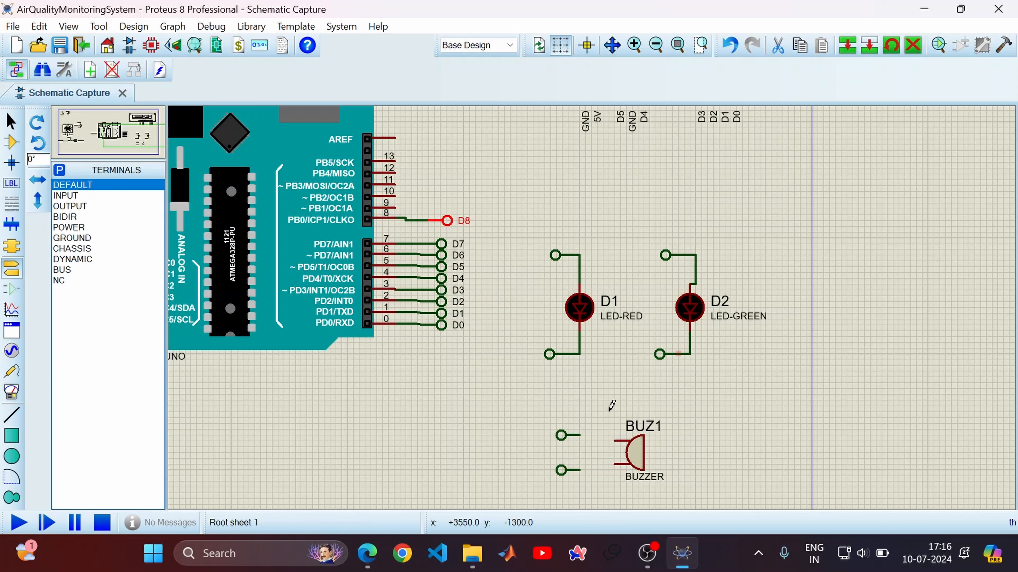
- Wire the two buzzer pins to their adjacent terminals
left_click(580, 435)
left_click(614, 441)
left_click(613, 464)
left_click(586, 461)
- Label the buzzer's lower terminal and the terminals below the green and red LEDs GND
double_click(560, 472)
type("GND")
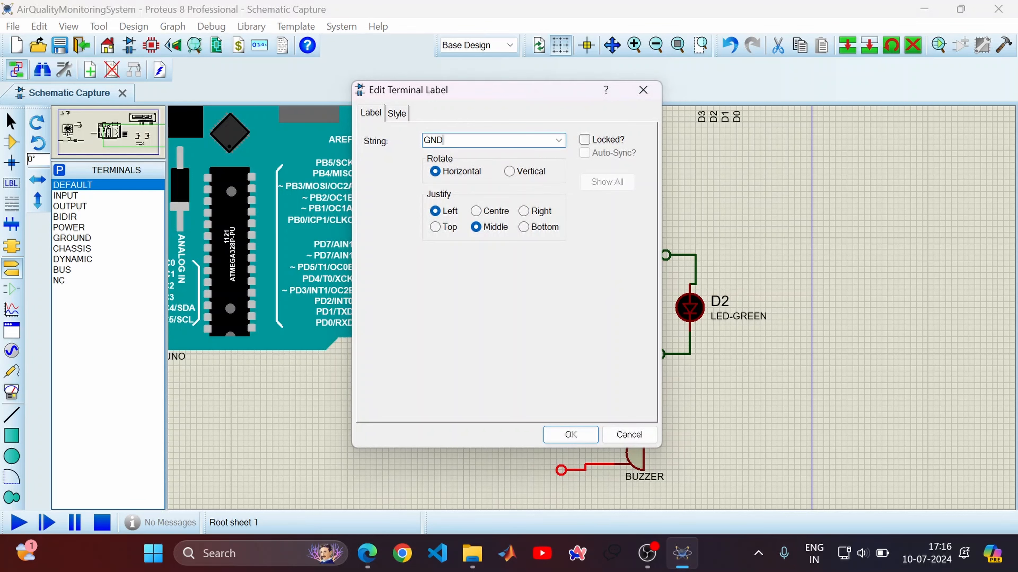
key("Return")
left_click(662, 360)
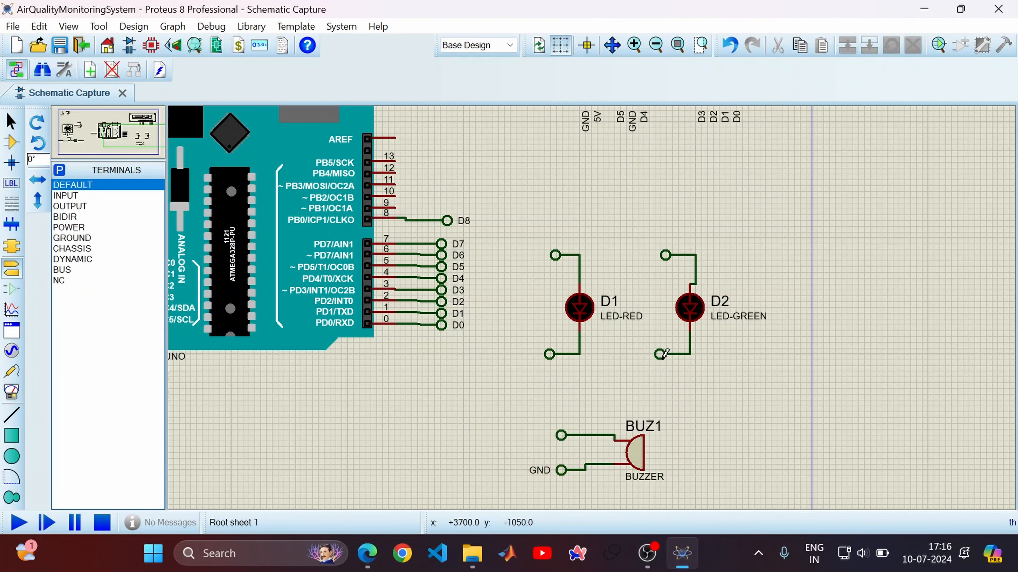
double_click(662, 356)
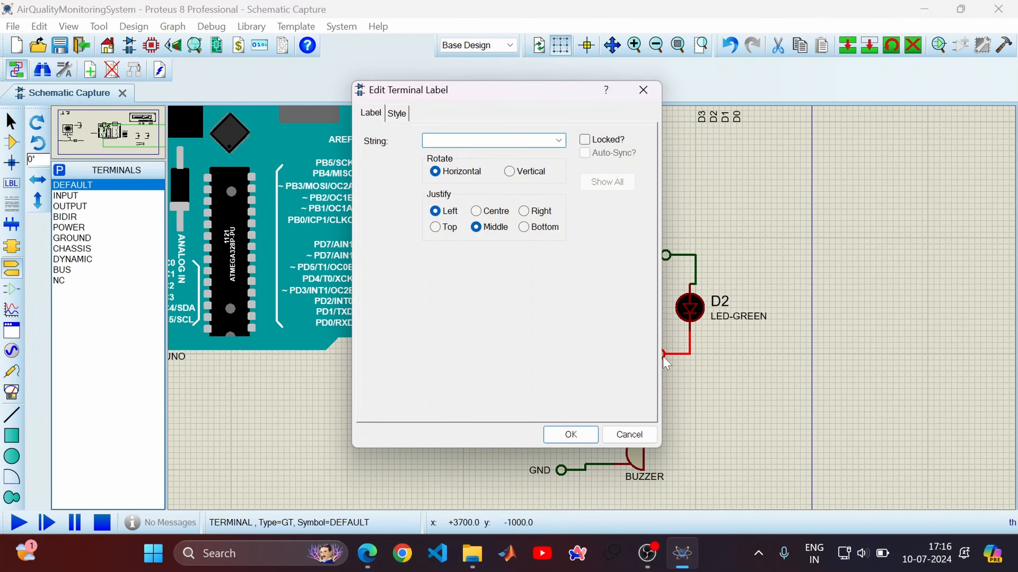
type("GND")
key("Return")
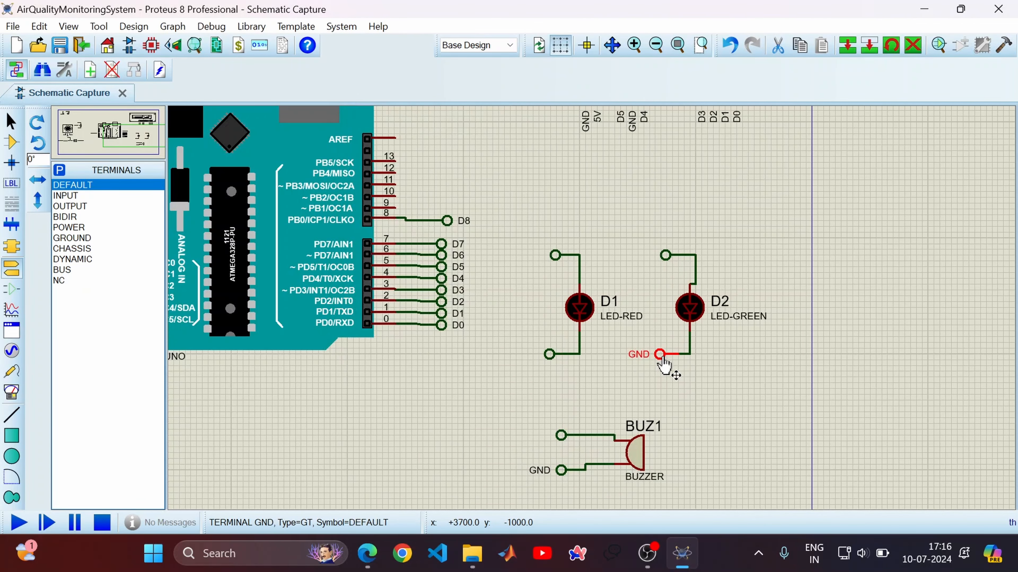
double_click(548, 355)
type("GND")
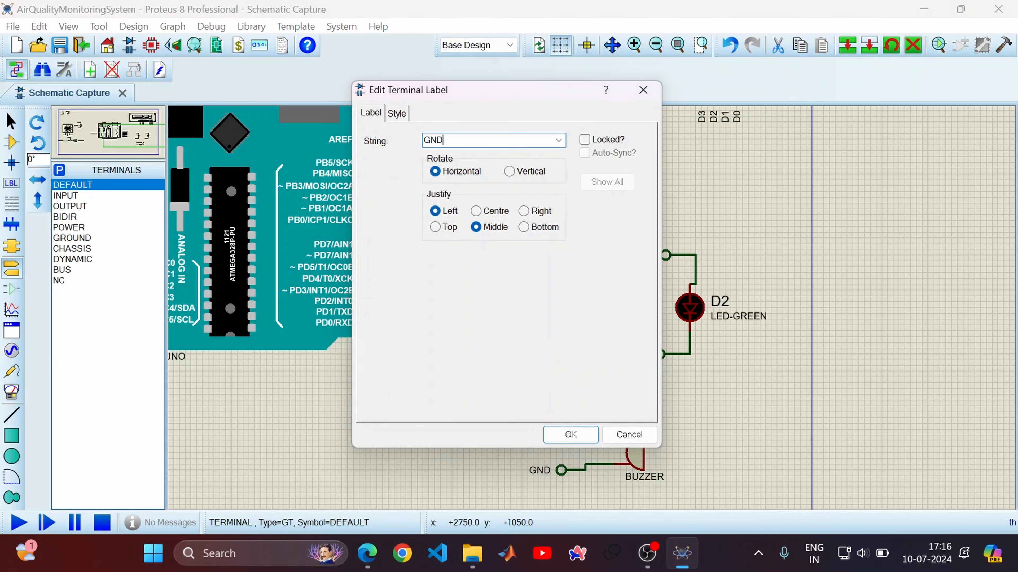
key("Return")
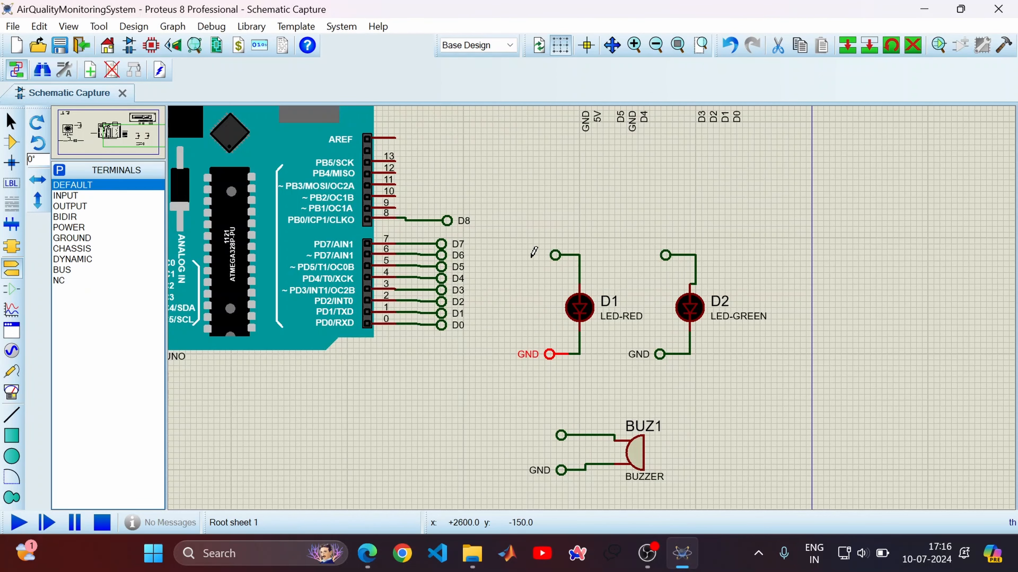
- Label the terminal above the red LED D6 and the one above the green LED D7
left_click(556, 255)
double_click(557, 256)
type("D6")
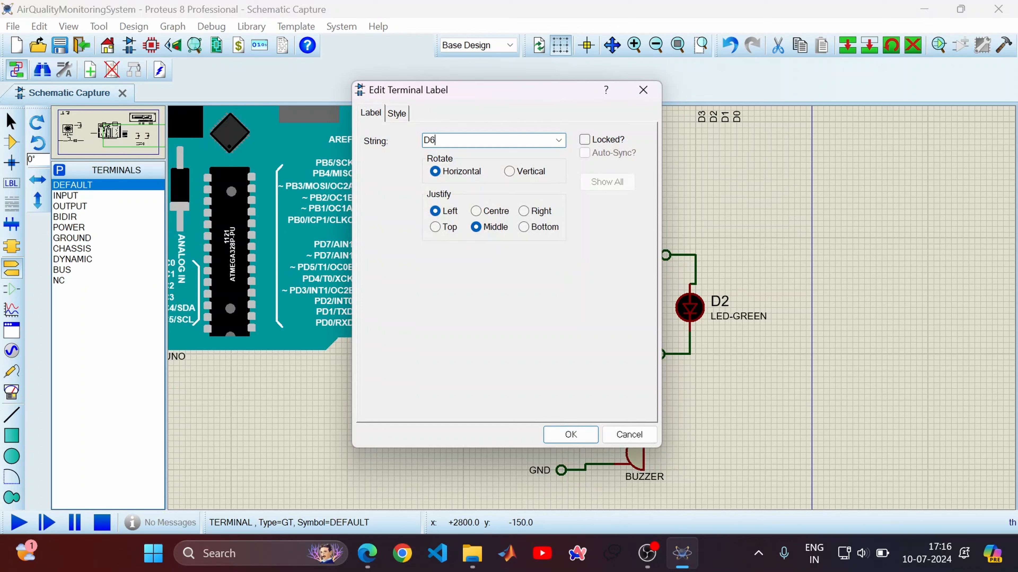
key("Return")
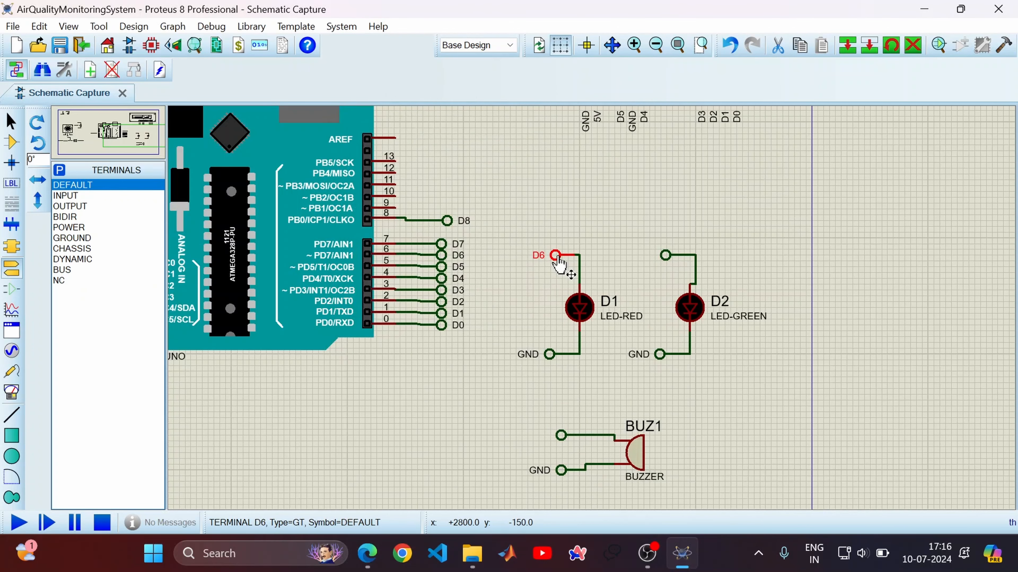
left_click(666, 256)
double_click(665, 256)
type("D7")
key("Return")
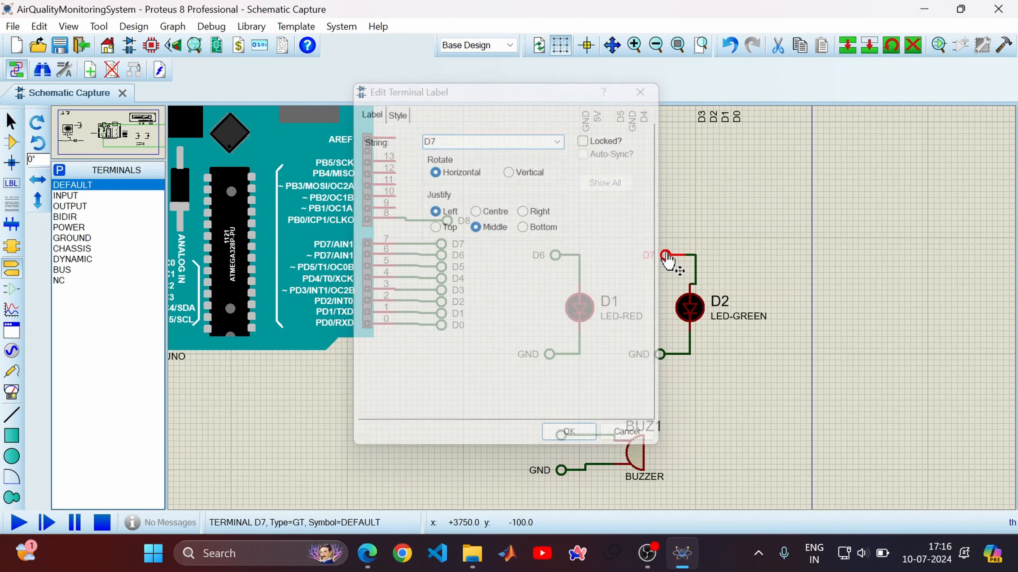
double_click(665, 255)
left_click(643, 90)
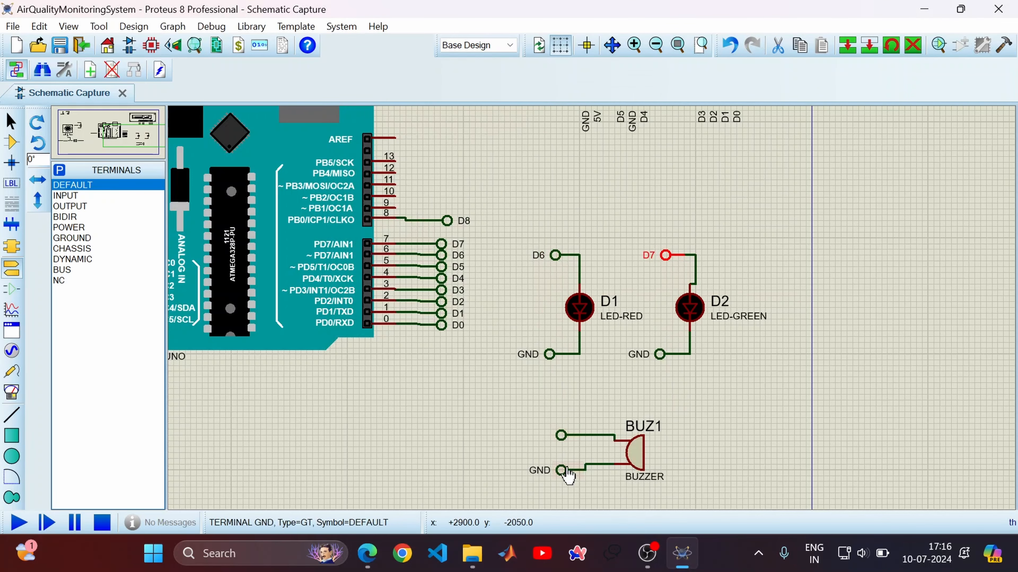
- Label the buzzer's upper terminal D8
left_click(565, 433)
double_click(565, 433)
type("D8")
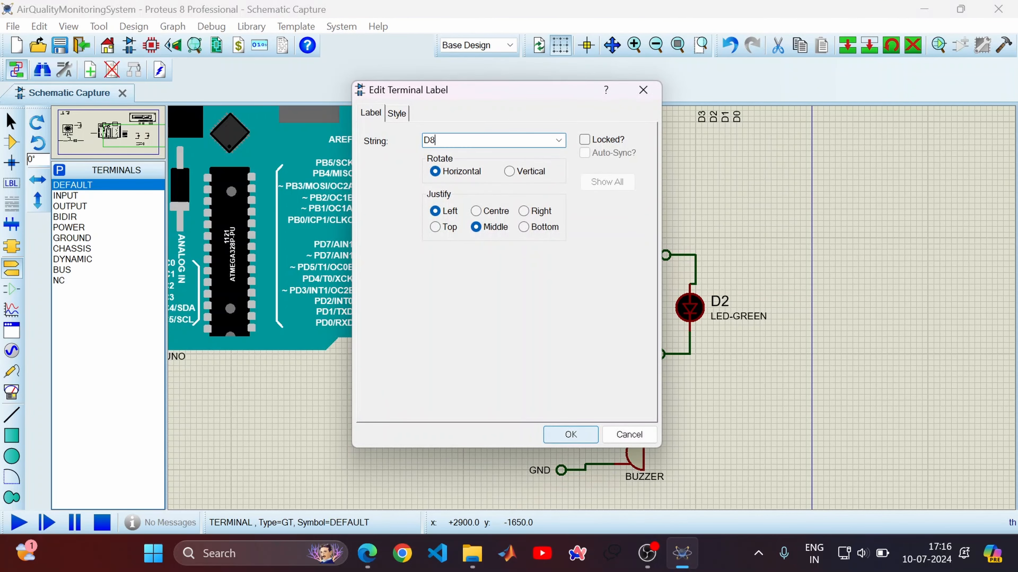
left_click(571, 434)
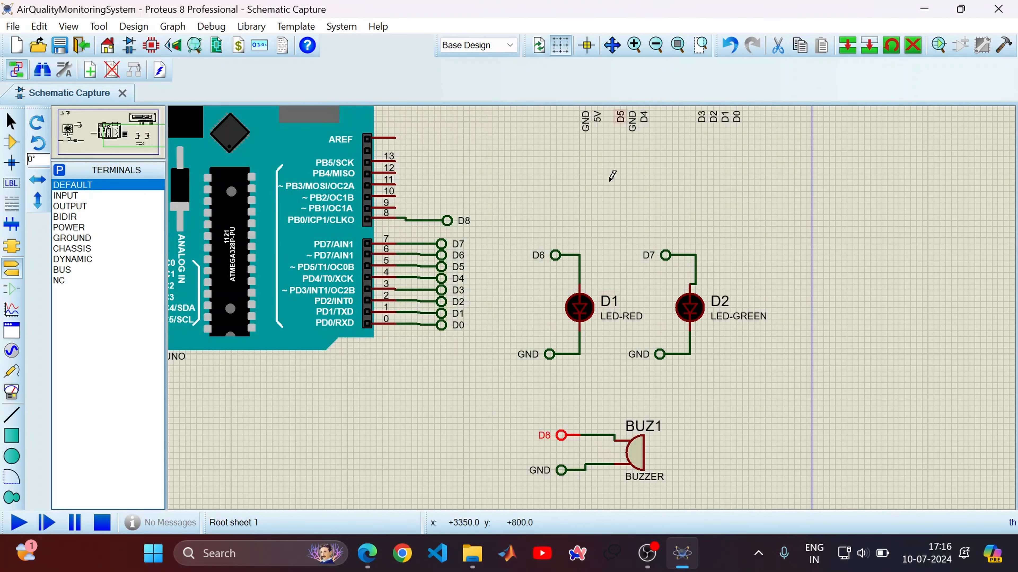
scroll(578, 246, "down", 3)
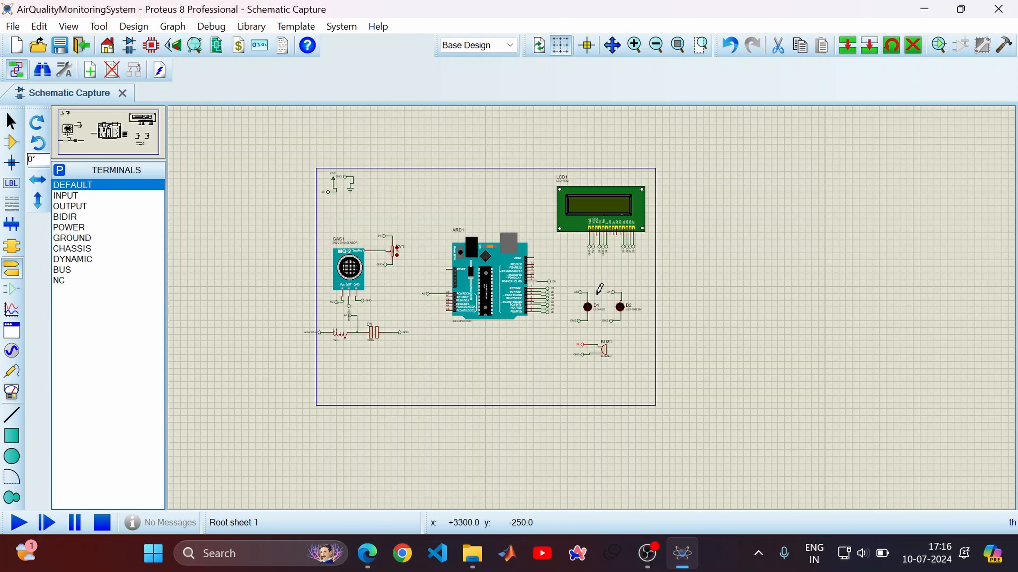
- Switch to the Arduino IDE and open the recent airQualityMonitoring sketch in a maximized window
key("super")
type("ARDUINO")
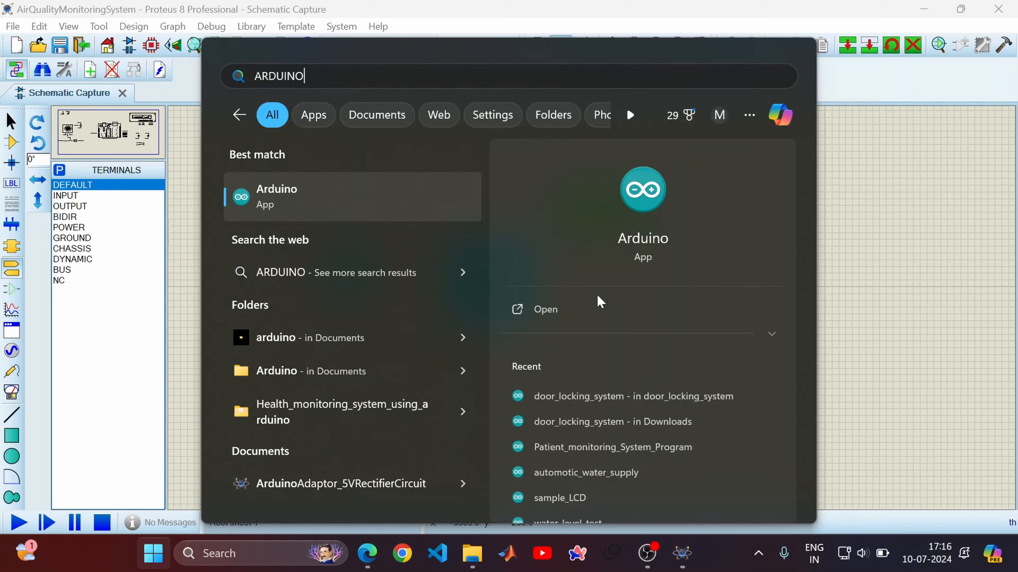
key("Return")
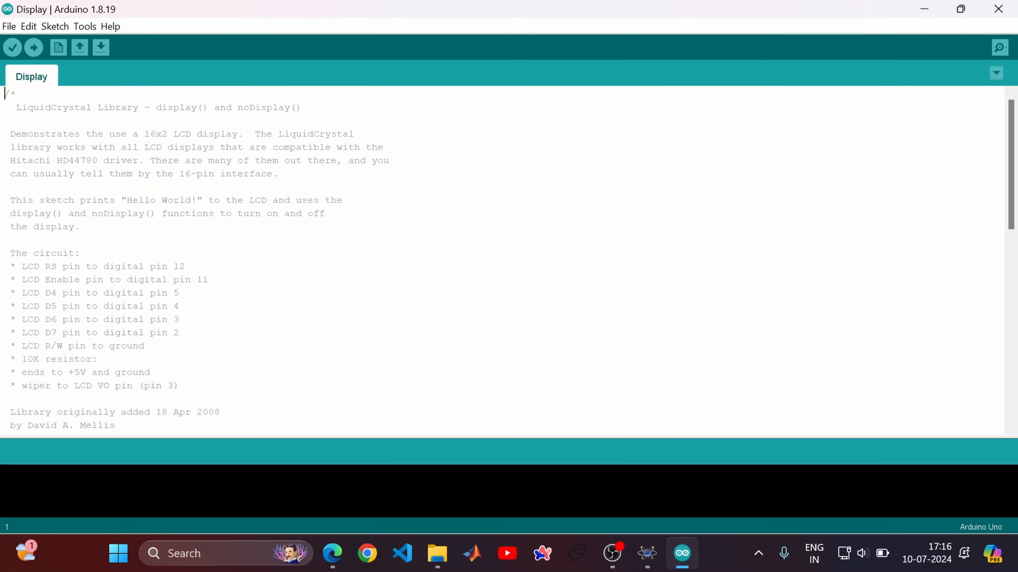
left_click(9, 26)
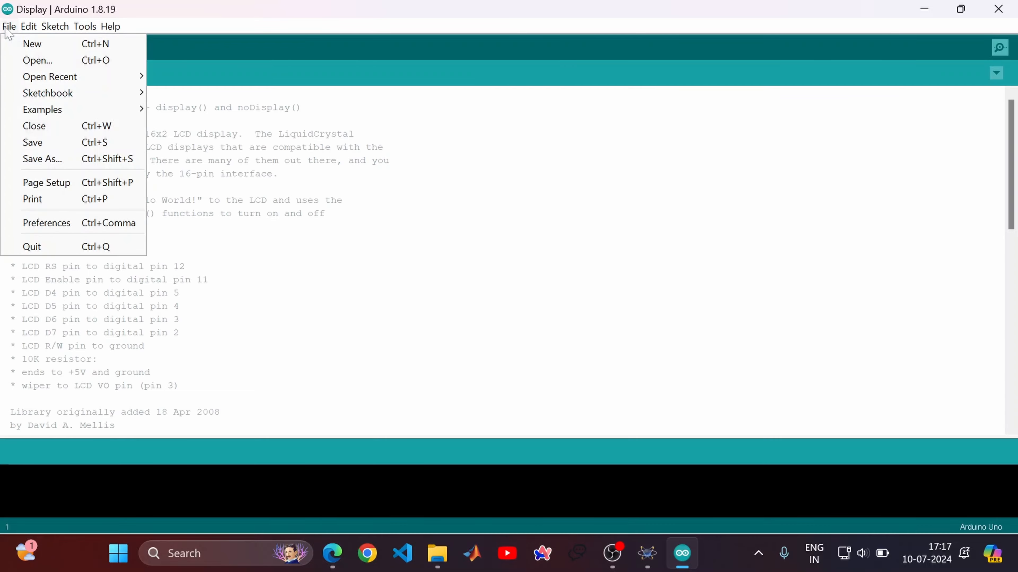
mouse_move(21, 78)
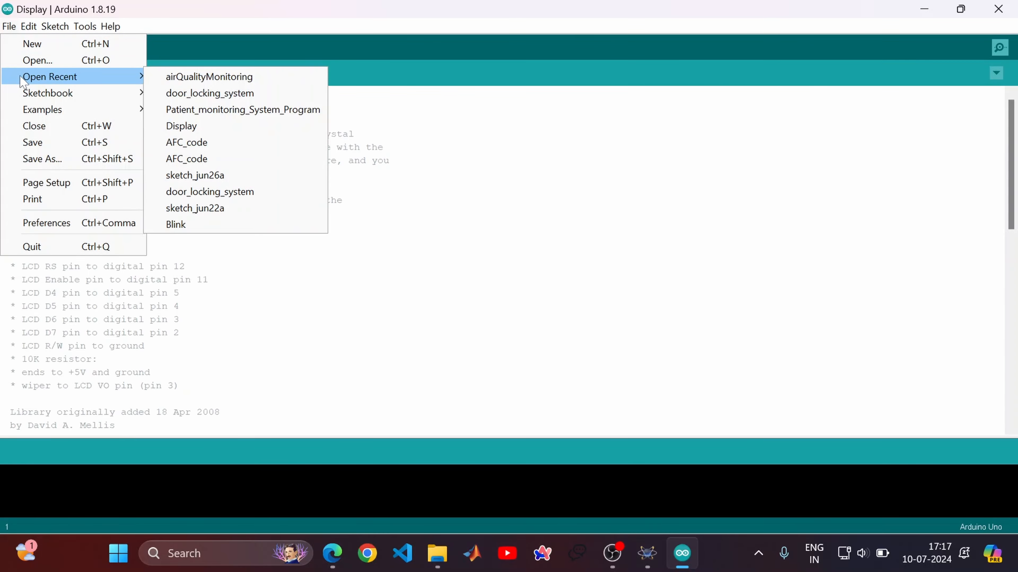
left_click(159, 82)
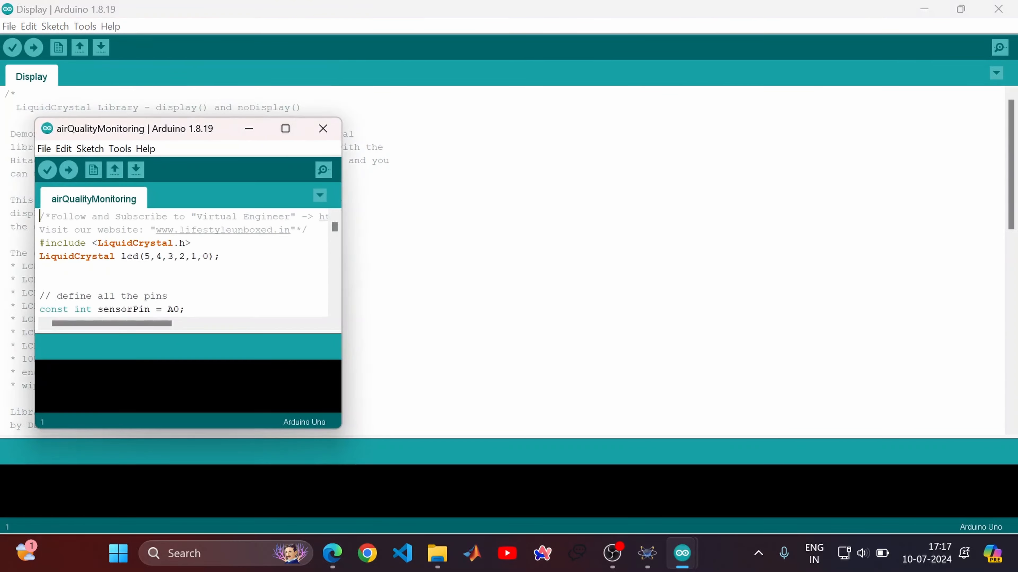
left_click(285, 129)
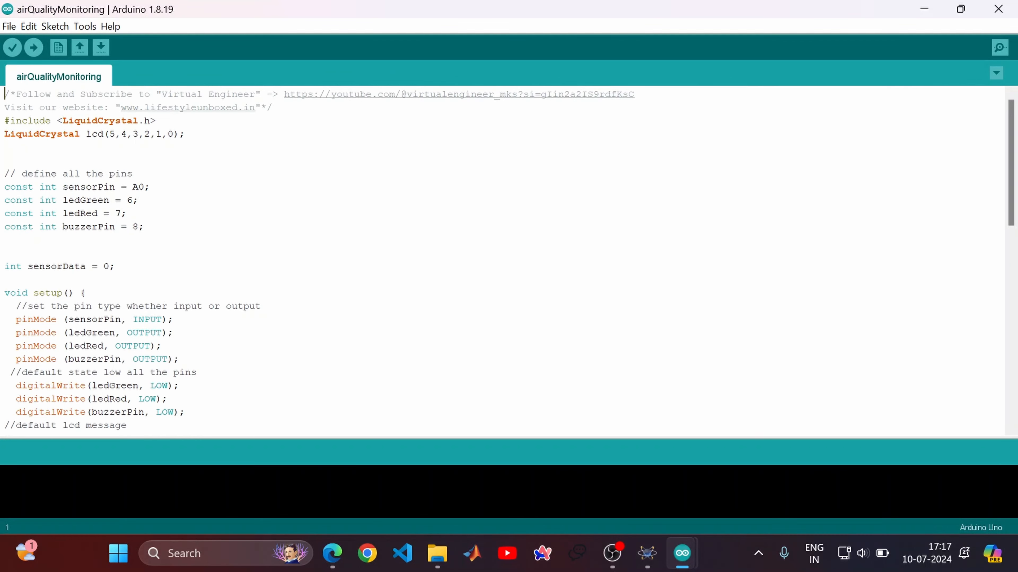
- Examine the sketch's LiquidCrystal setup and the pin definitions for the sensor, LEDs and buzzer
left_click_drag(185, 134, 4, 121)
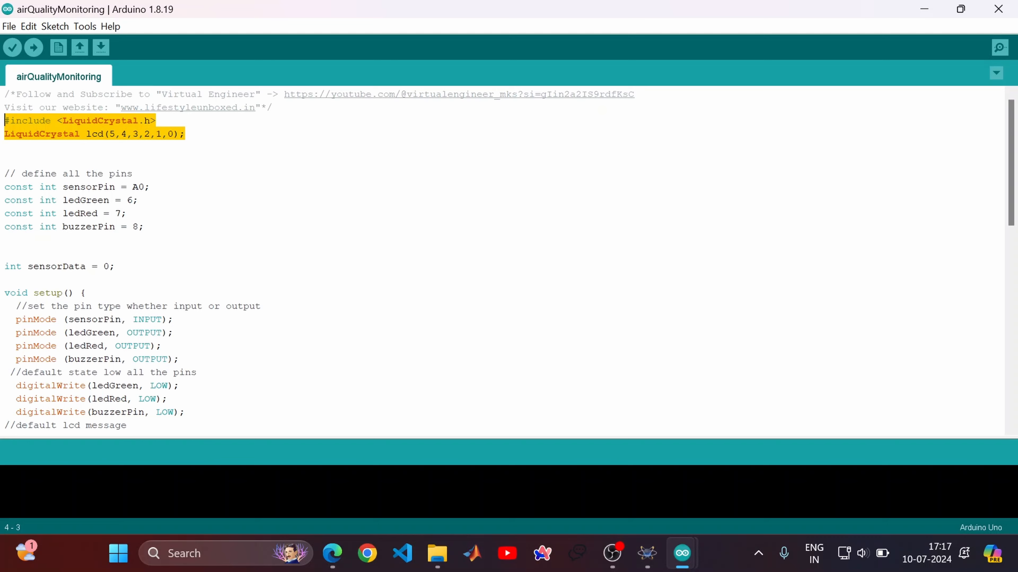
scroll(500, 260, "down", 3)
scroll(501, 260, "up", 2)
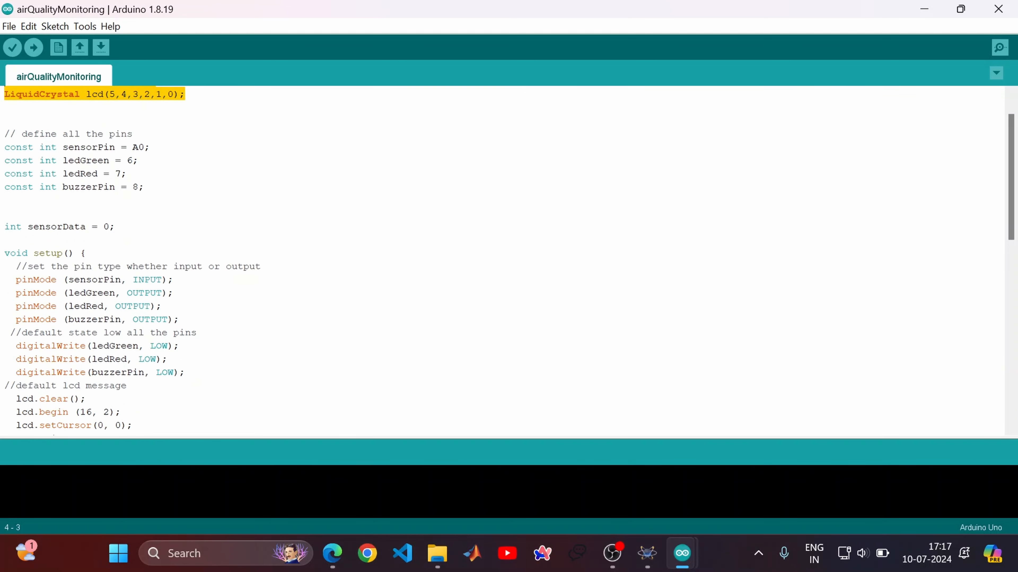
left_click_drag(143, 187, 5, 148)
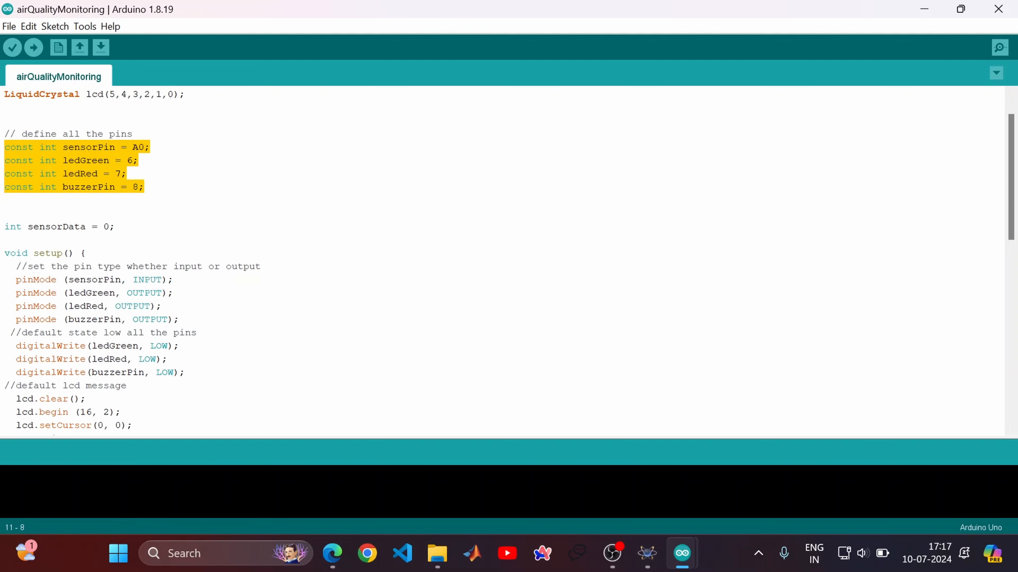
left_click(133, 160)
left_click(121, 173)
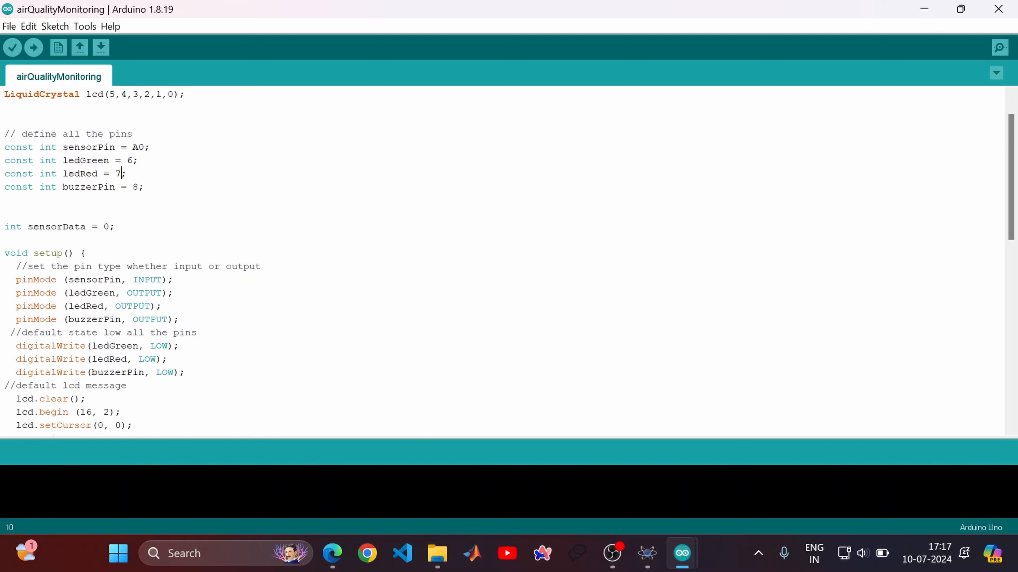
scroll(501, 261, "down", 1)
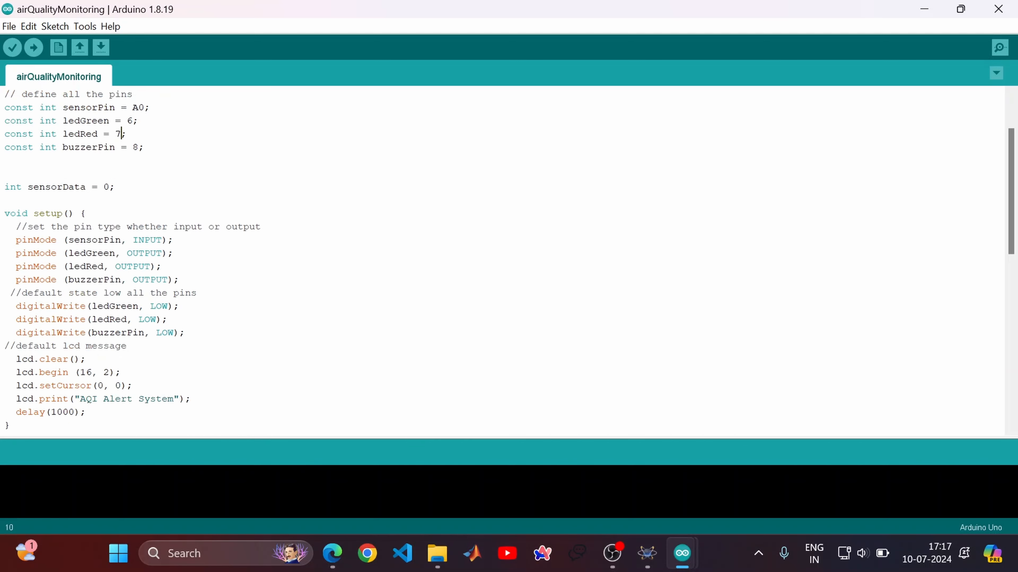
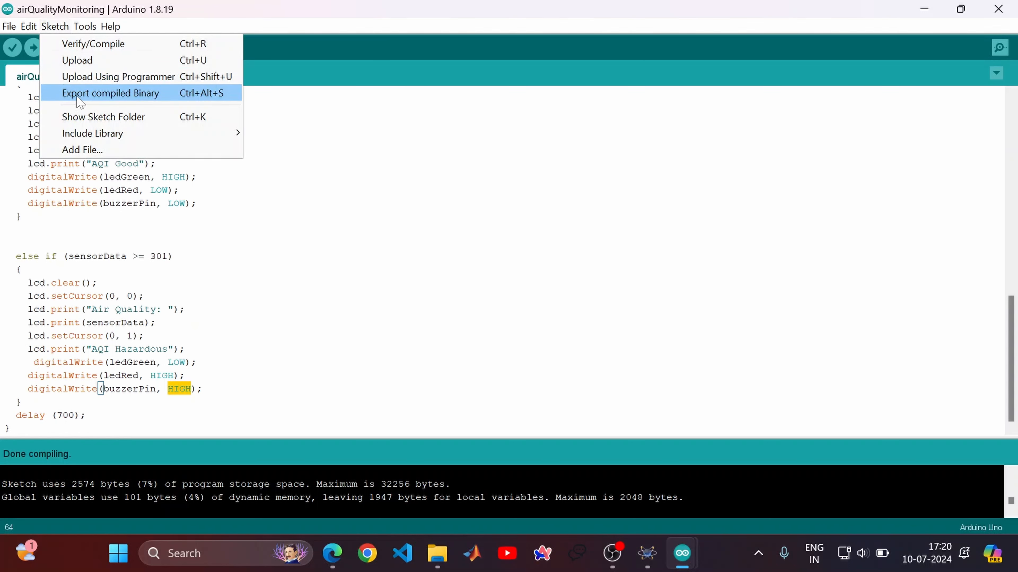
- Export the sketch's compiled binary, and in Proteus browse for the program file of the Arduino Uno ARD1
left_click(127, 100)
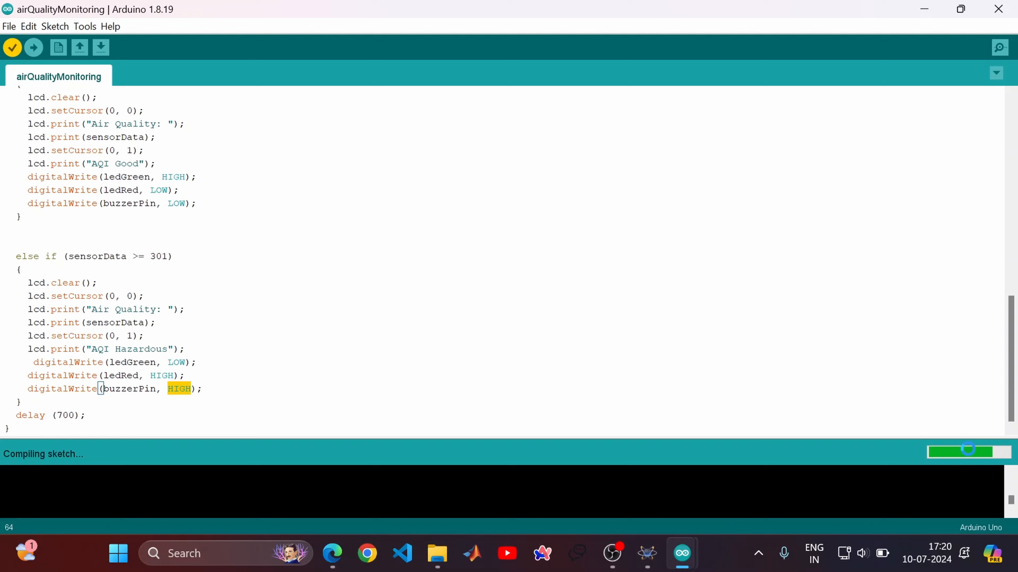
left_click(647, 553)
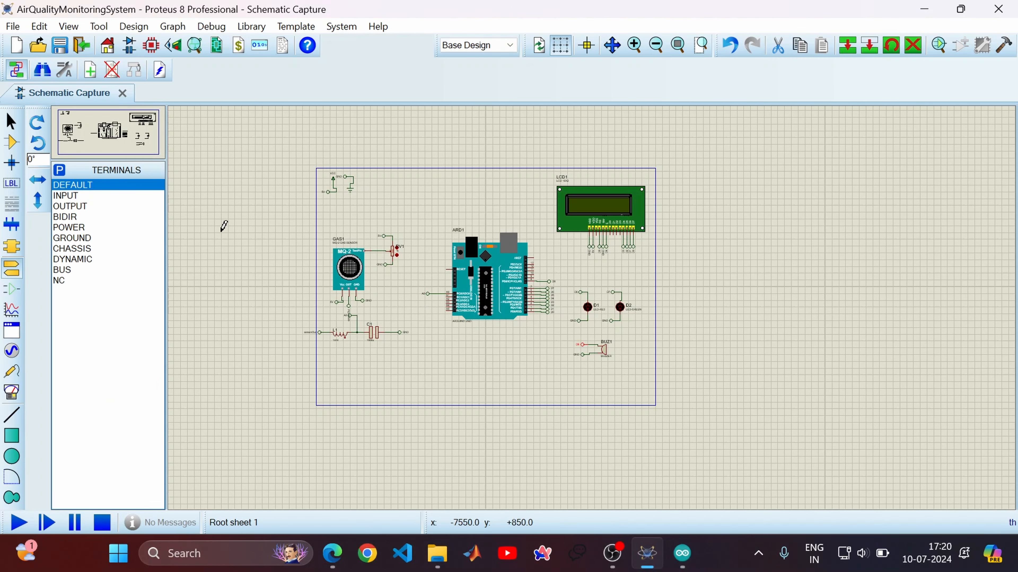
double_click(494, 291)
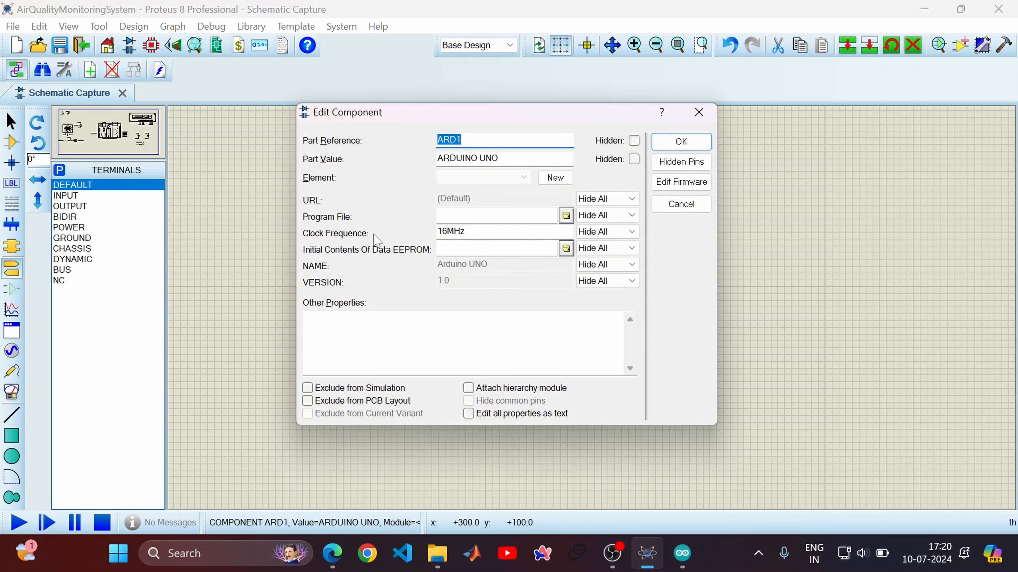
left_click(565, 216)
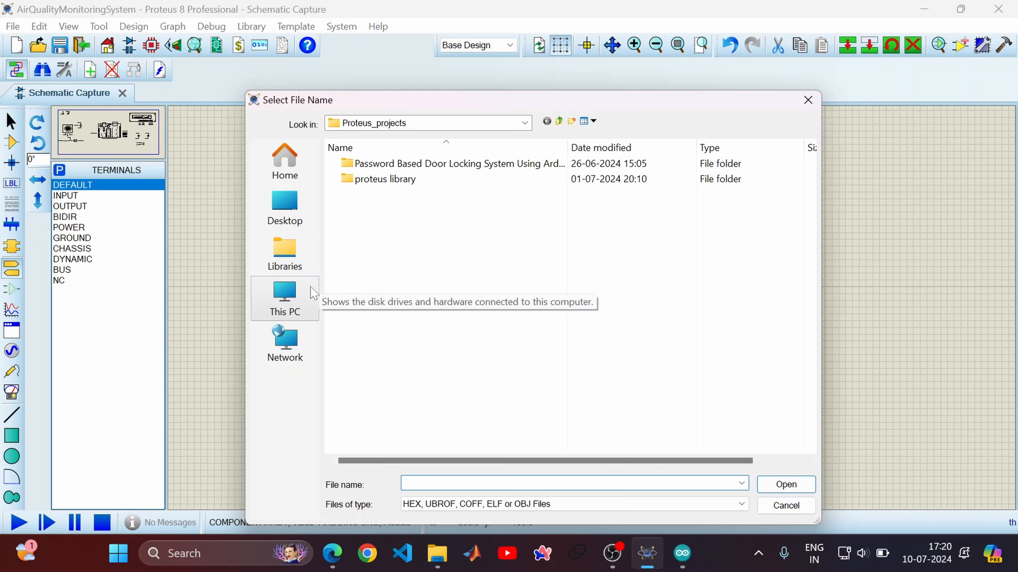
left_click(310, 297)
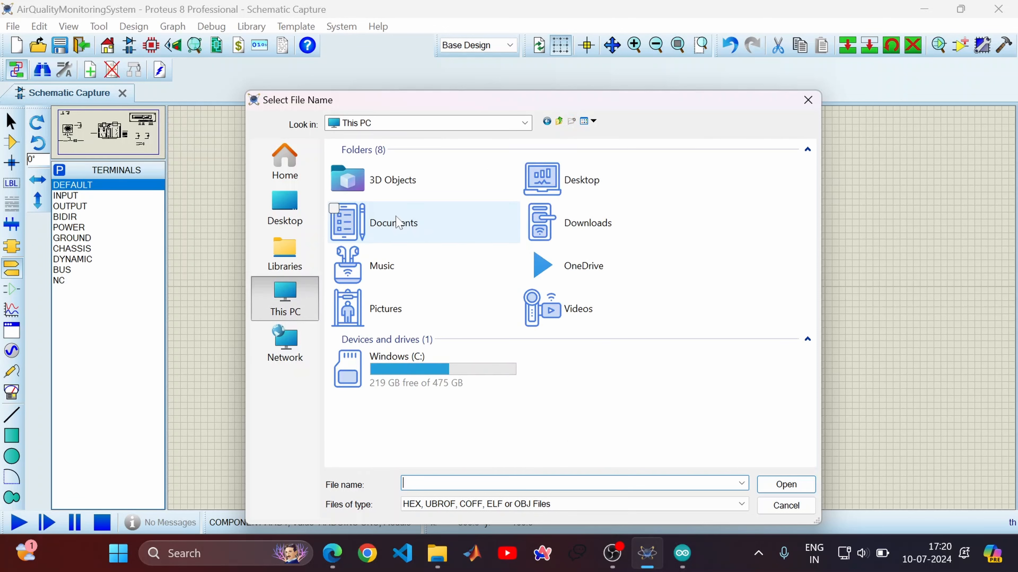
double_click(448, 220)
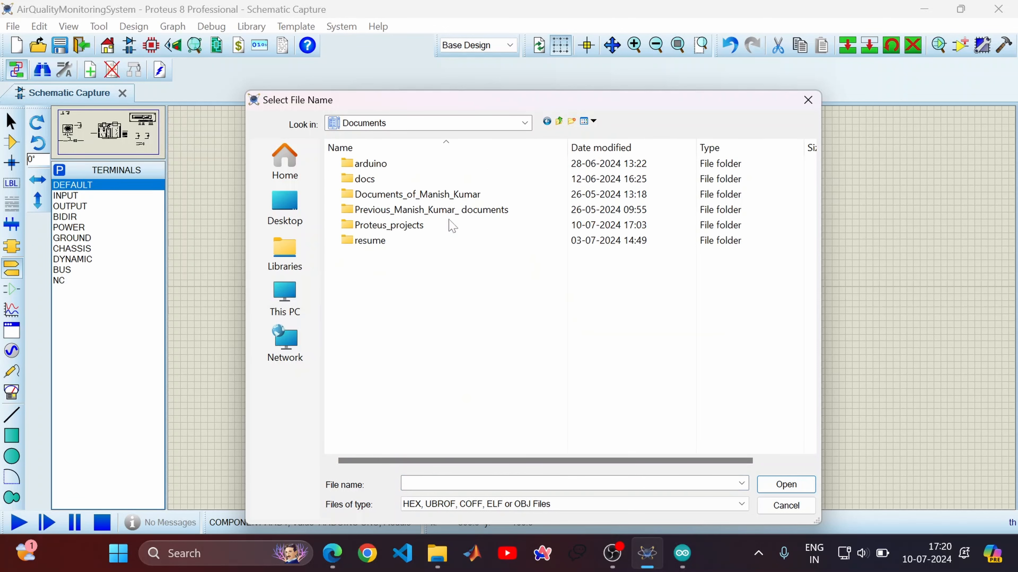
double_click(372, 167)
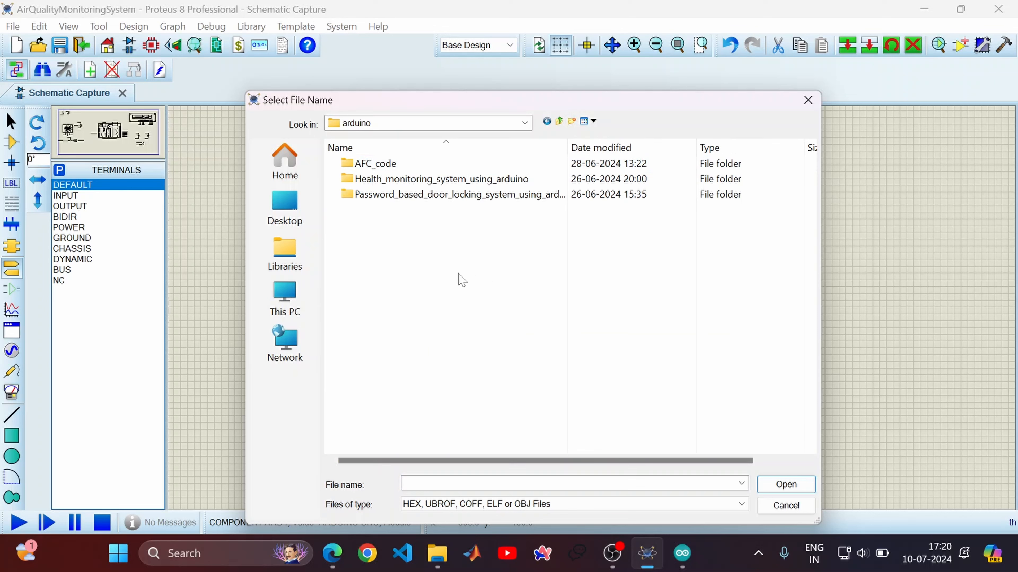
- Load airQualityMonitoring.ino.standard.hex from OneDrive's Documents > Arduino > airQualityMonitoring folder as the Arduino Uno's program file and start the simulation
left_click(288, 300)
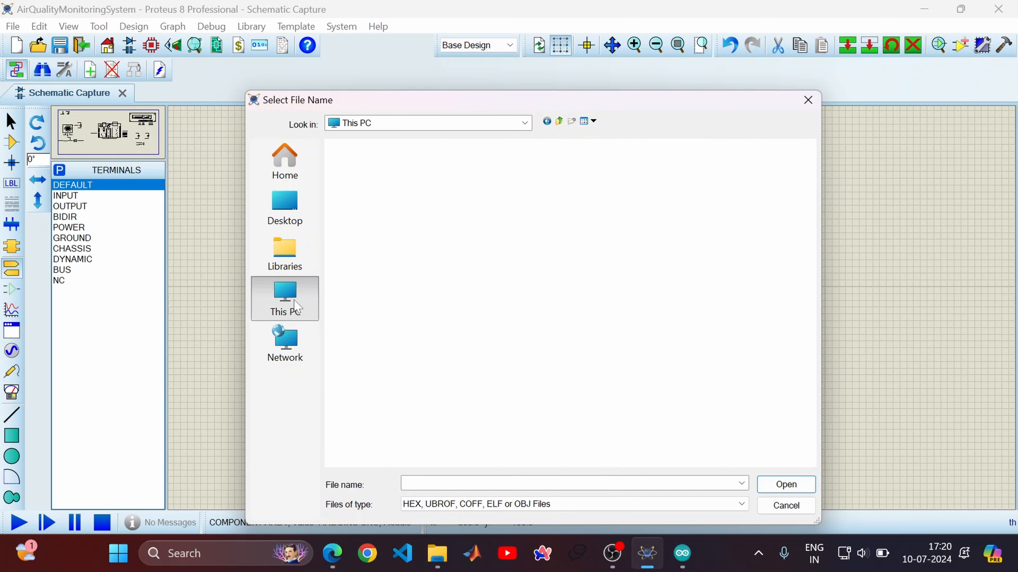
double_click(586, 277)
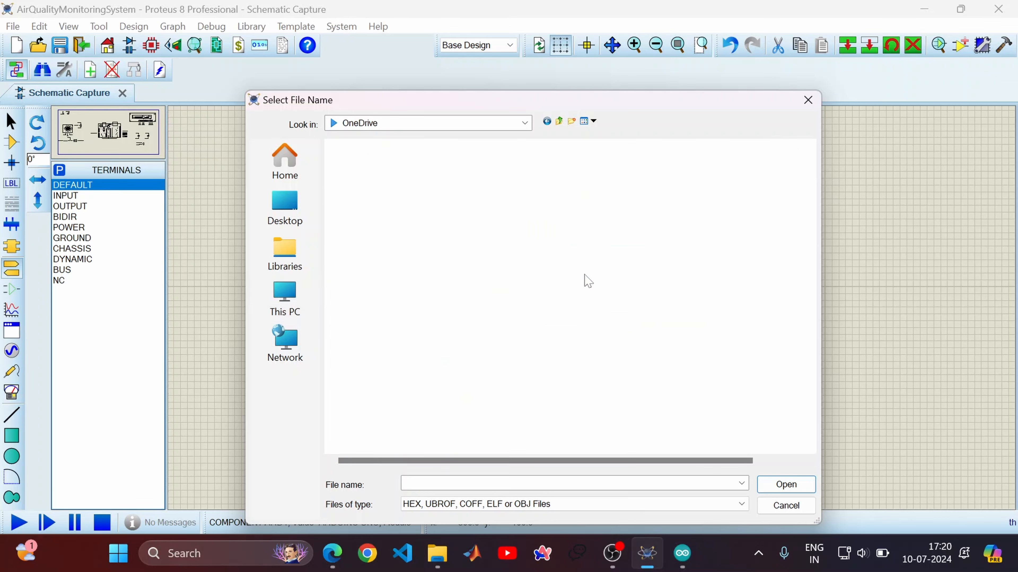
double_click(409, 183)
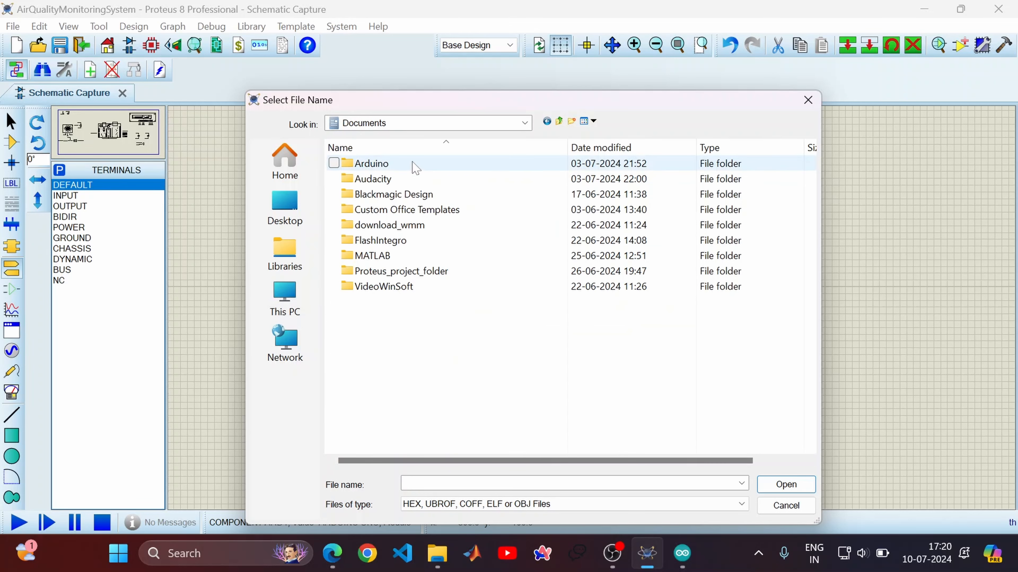
double_click(412, 164)
double_click(404, 183)
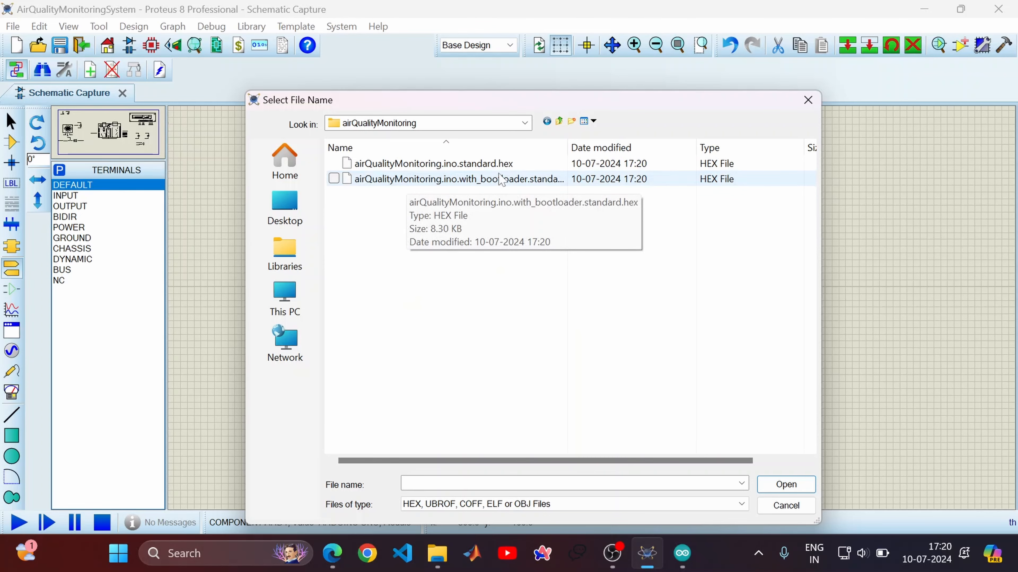
double_click(479, 165)
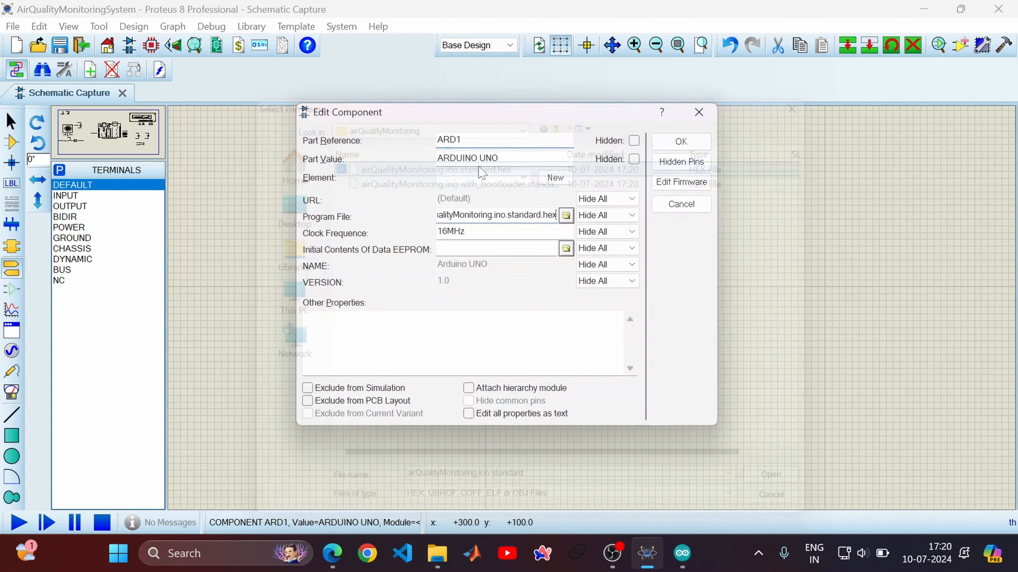
left_click(685, 147)
left_click(17, 521)
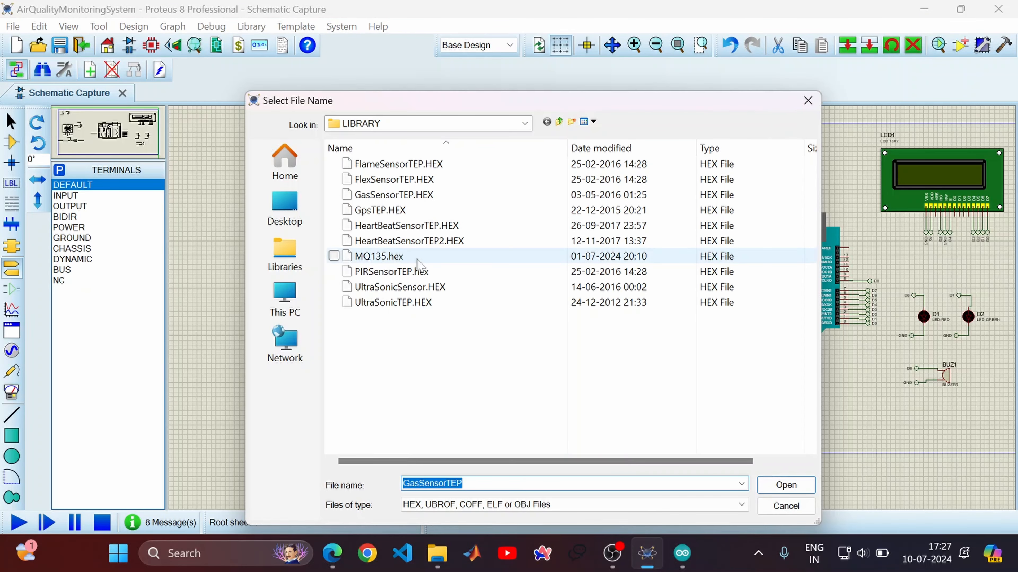
- Assign GasSensorTEP.HEX as the MQ-2 gas sensor's program file and run the simulation
double_click(407, 195)
left_click(665, 157)
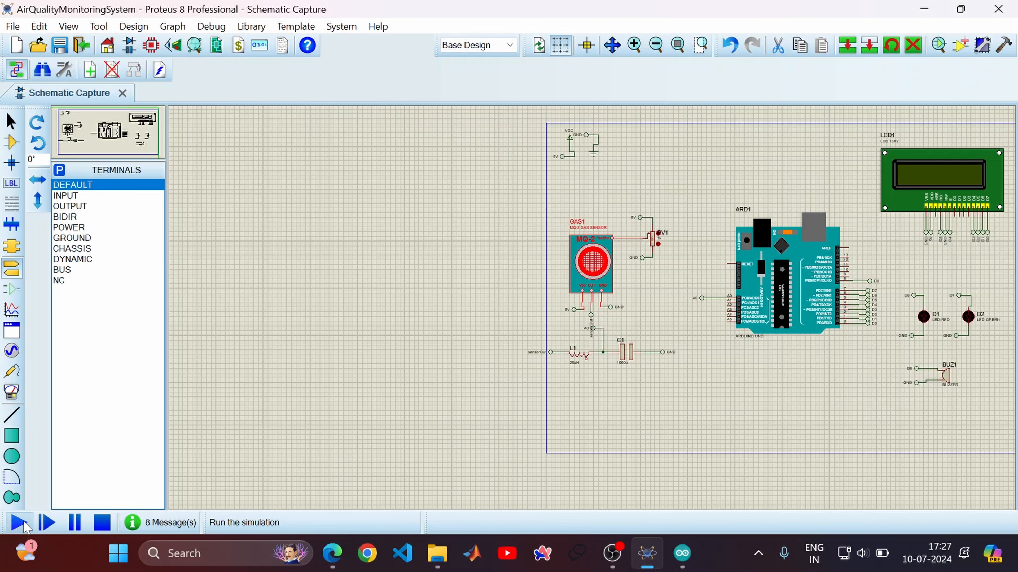
left_click(18, 523)
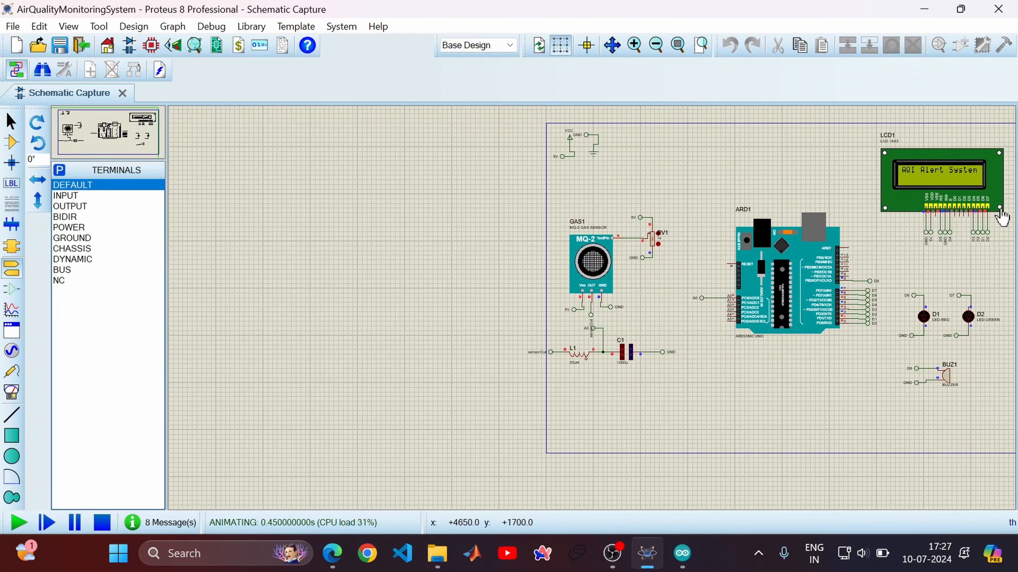
- Move the wiper of potentiometer RV1 slightly down while the simulation is running
scroll(1000, 209, "up", 1)
scroll(516, 332, "down", 1)
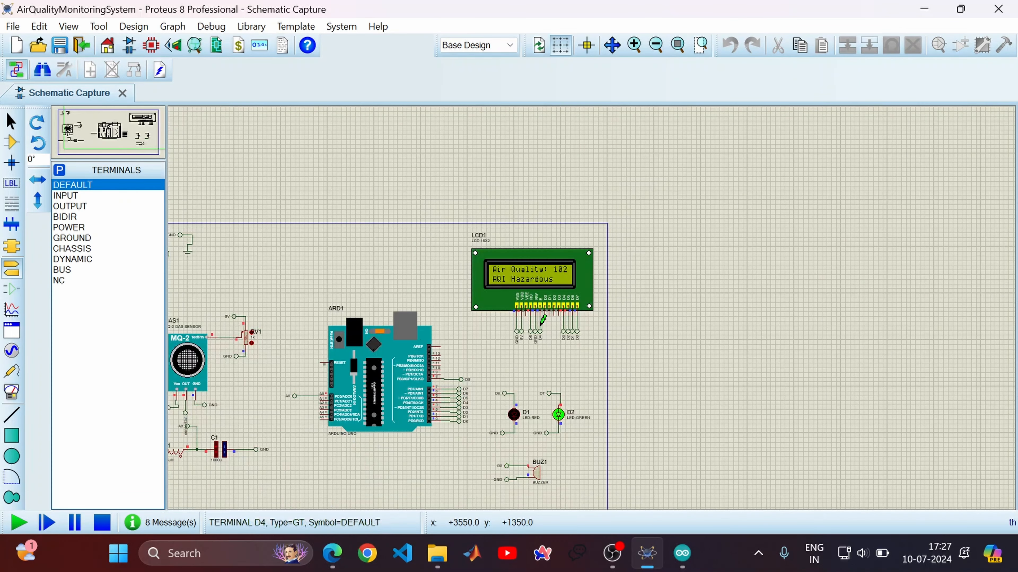
scroll(545, 319, "down", 1)
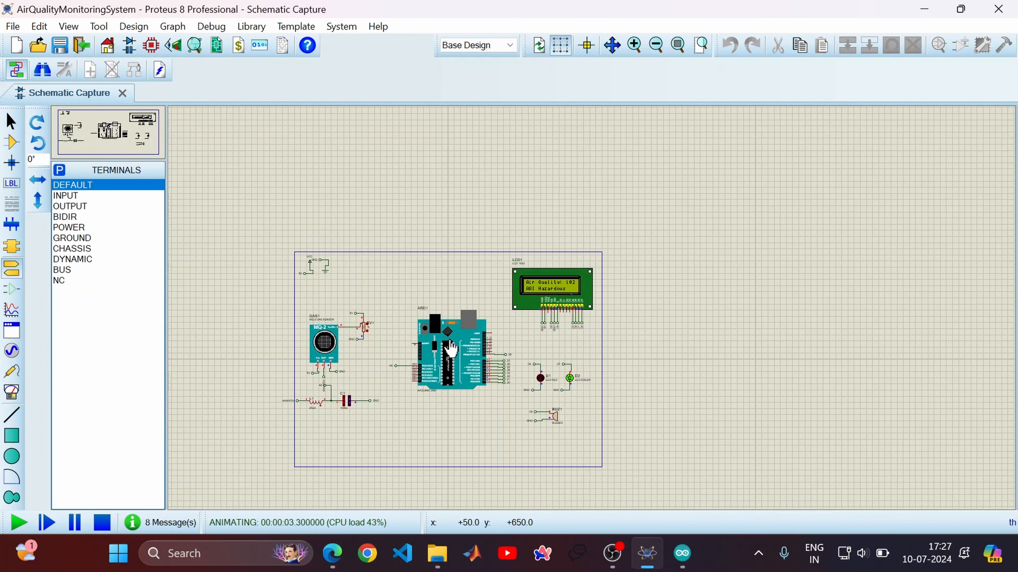
scroll(451, 349, "up", 1)
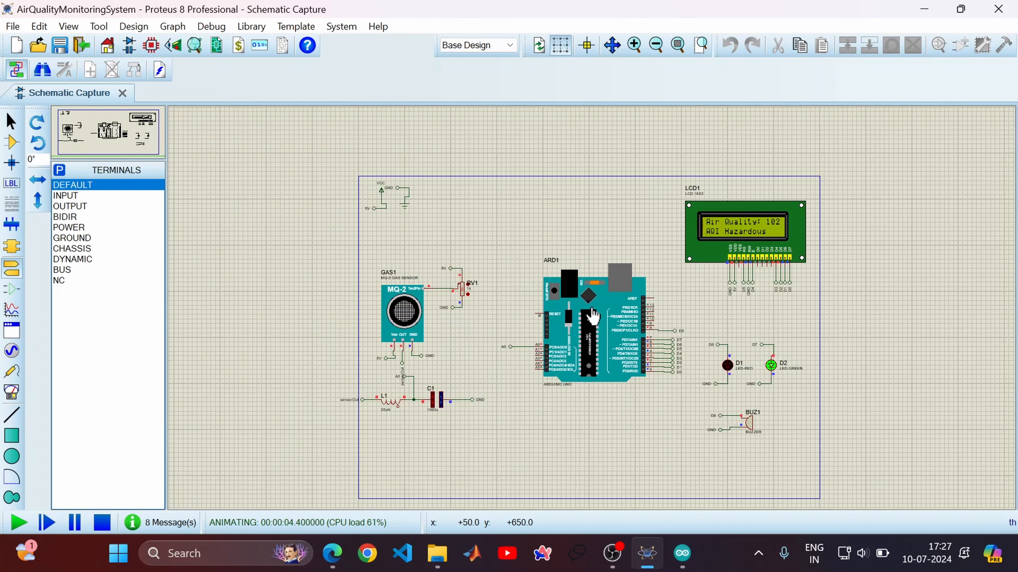
scroll(586, 318, "up", 1)
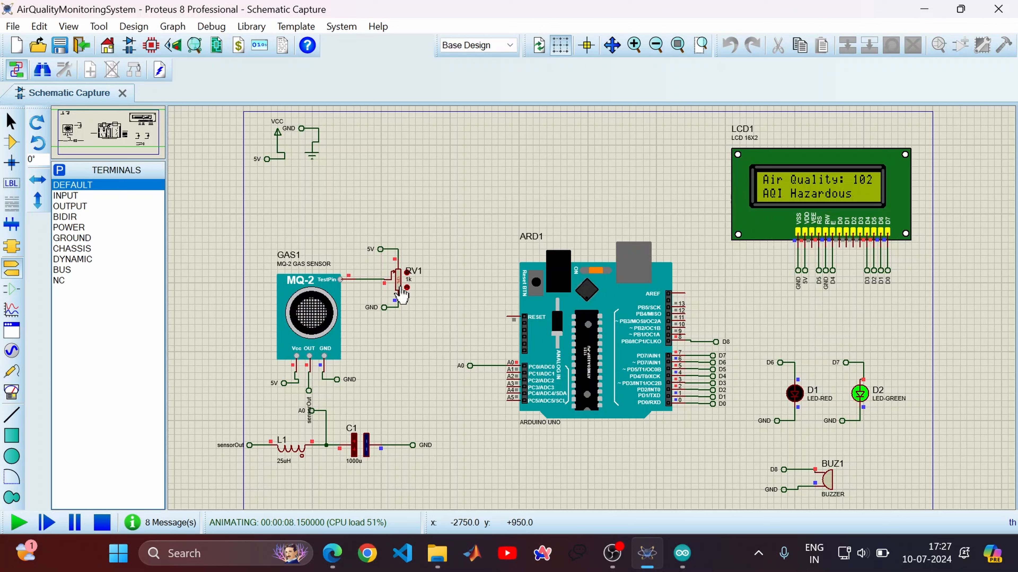
left_click_drag(398, 279, 399, 285)
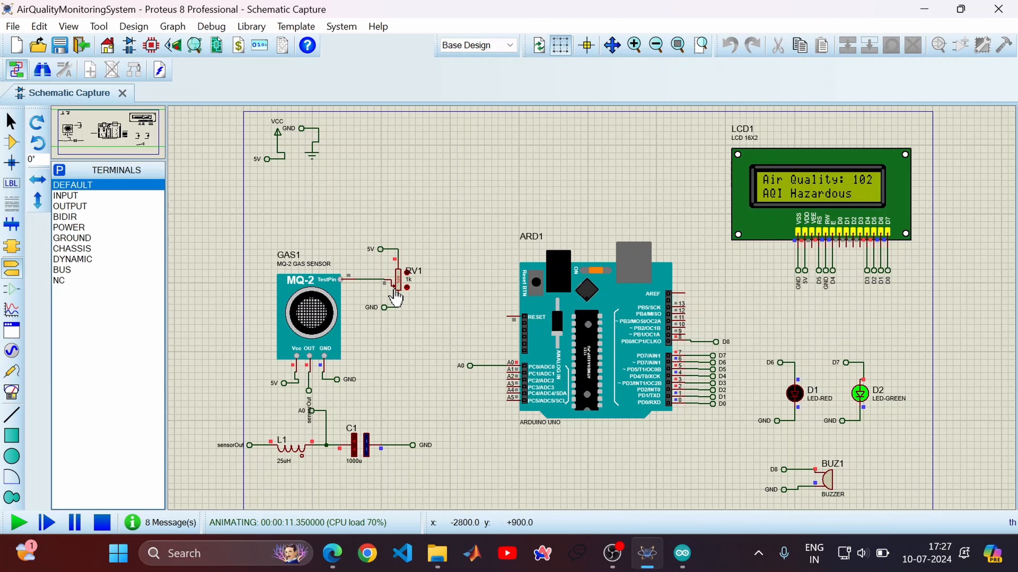
- Lower the wiper of potentiometer RV1 further to test the low gas level, and stop the simulation
left_click_drag(394, 290, 398, 289)
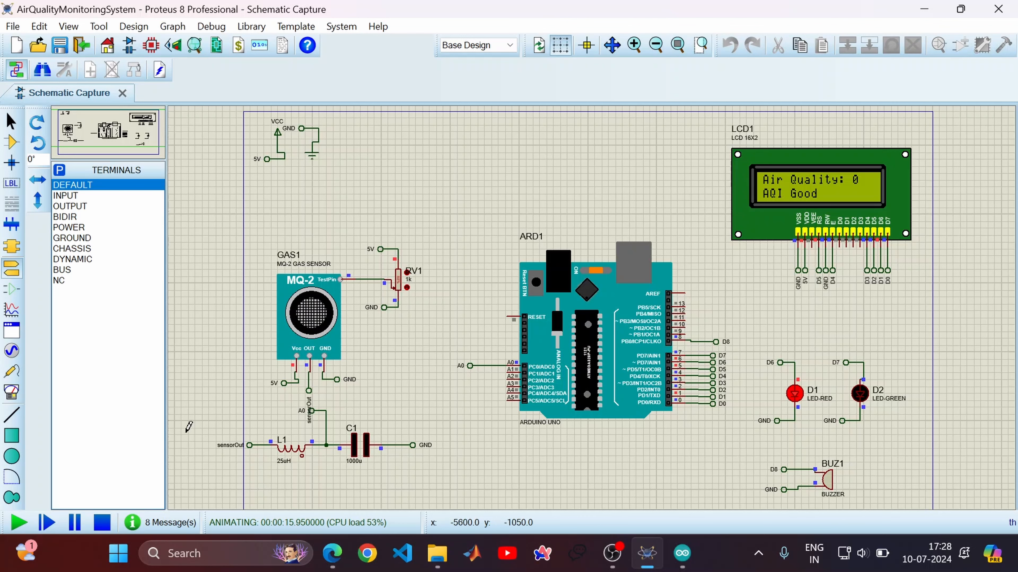
left_click(102, 523)
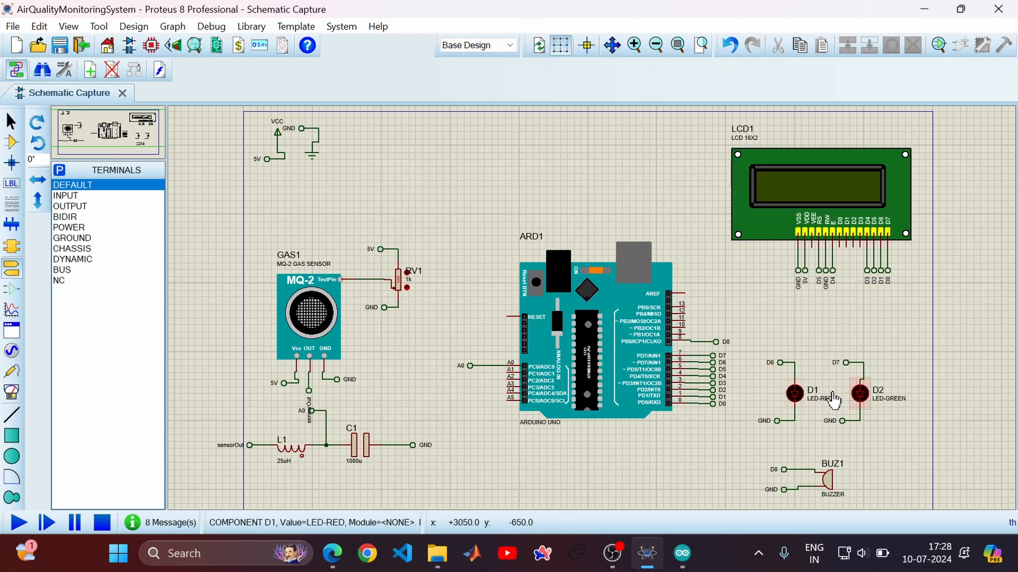
- Swap the LED terminal labels, naming the red LED D1's terminal D7 and the green LED D2's terminal D6
left_click(780, 363)
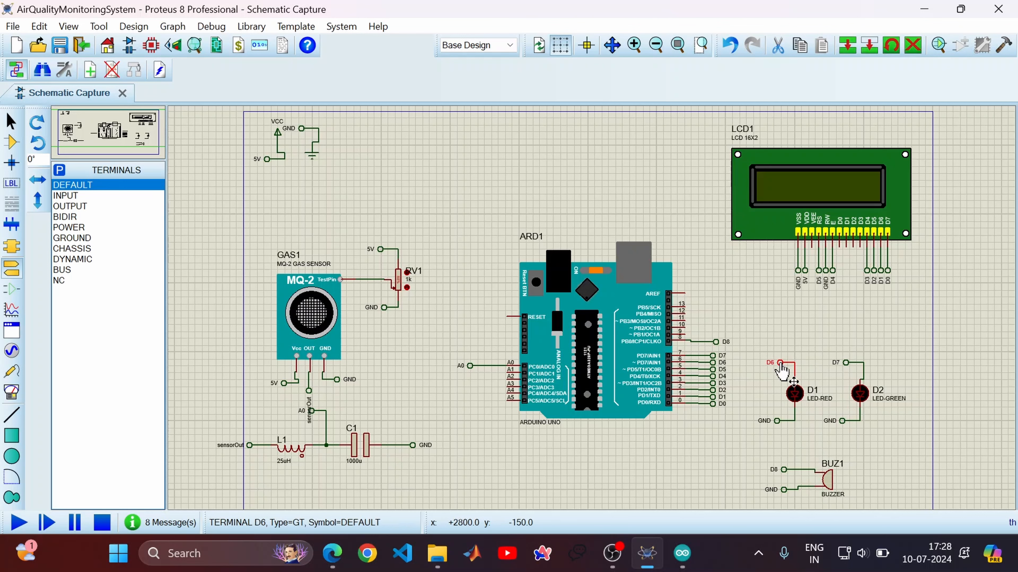
double_click(781, 366)
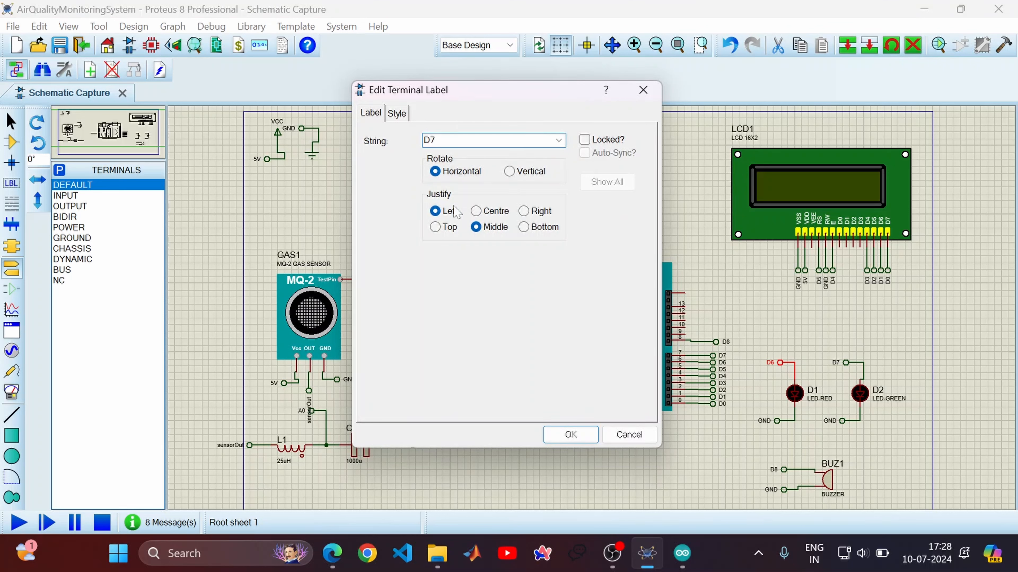
left_click(568, 433)
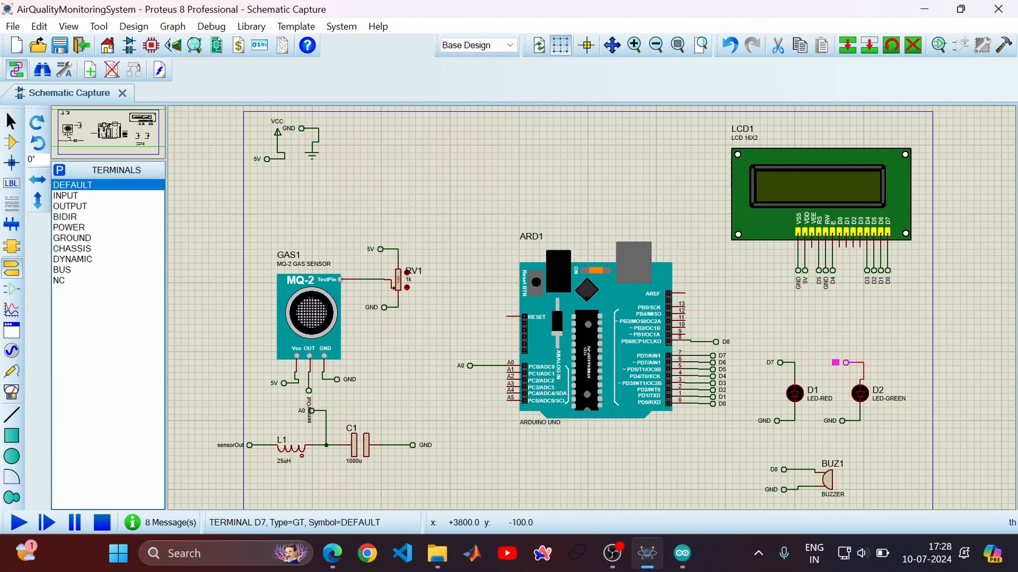
double_click(838, 363)
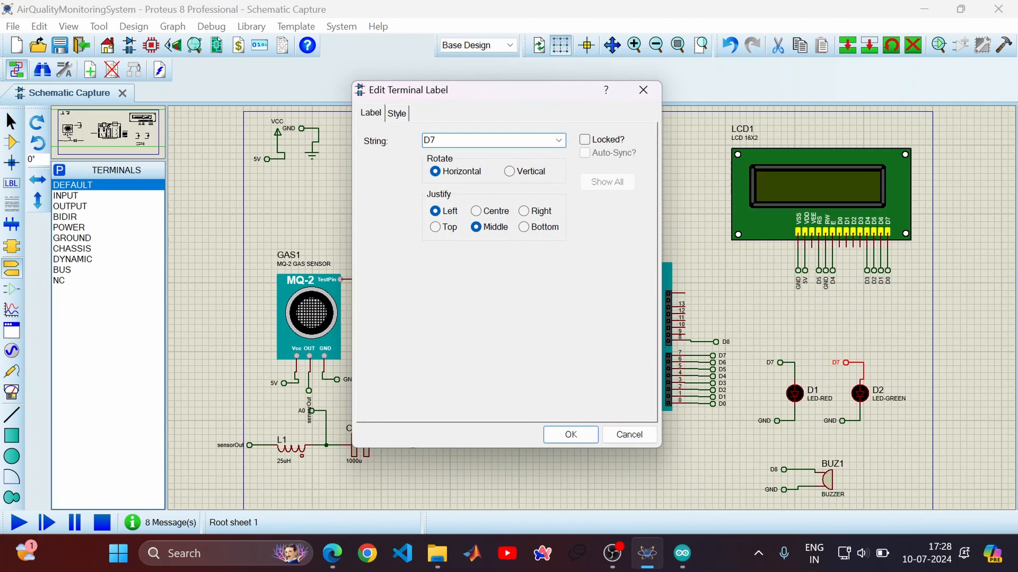
type("D6")
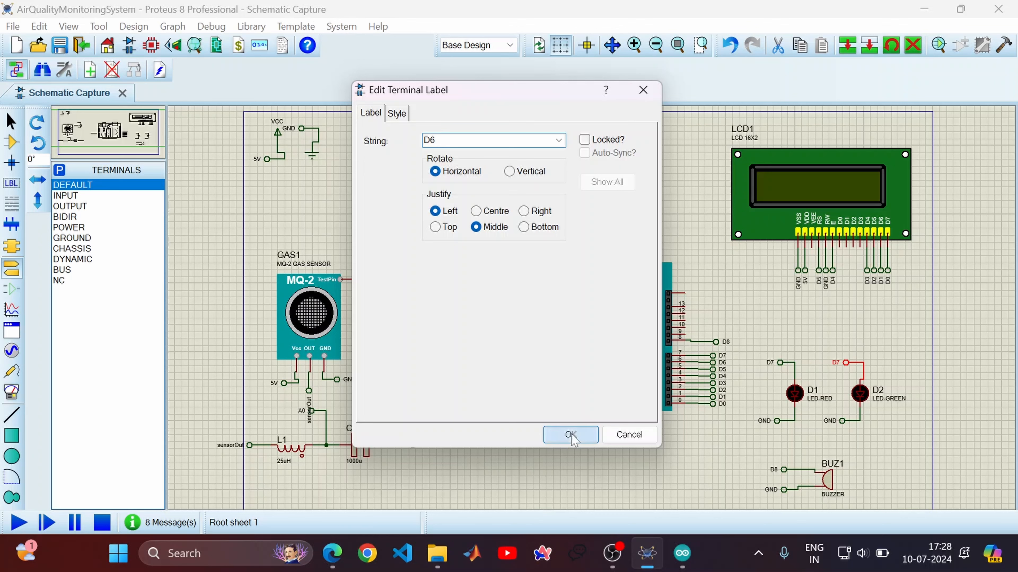
left_click(569, 439)
- Run the simulation again and raise the wiper of potentiometer RV1 to test the high gas level
left_click(16, 522)
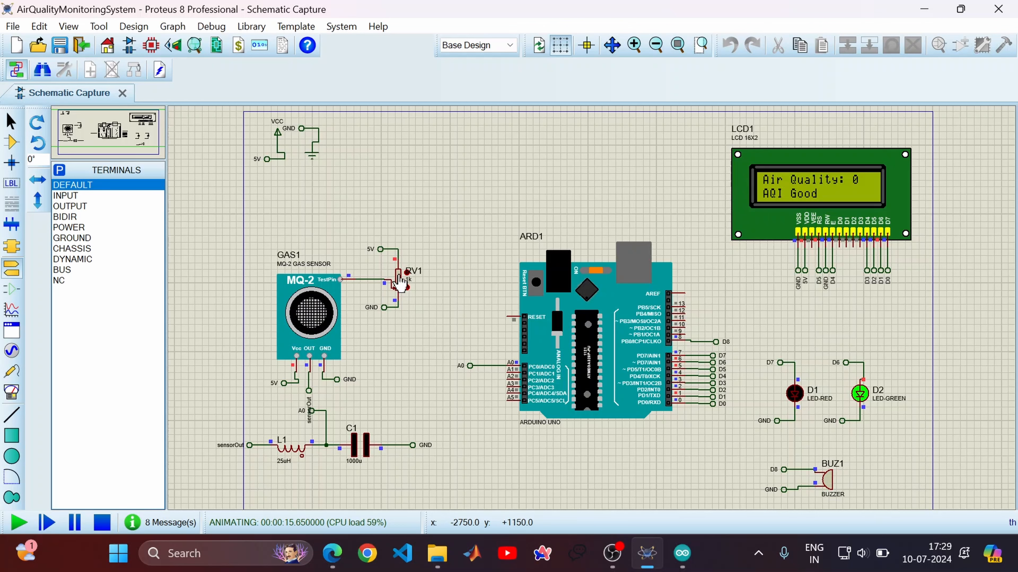
left_click(398, 276)
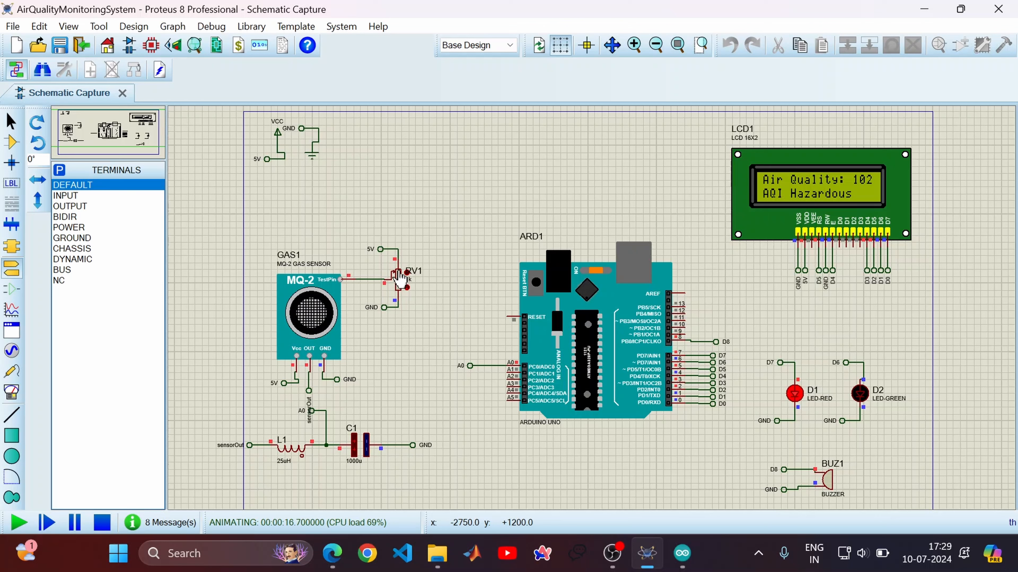